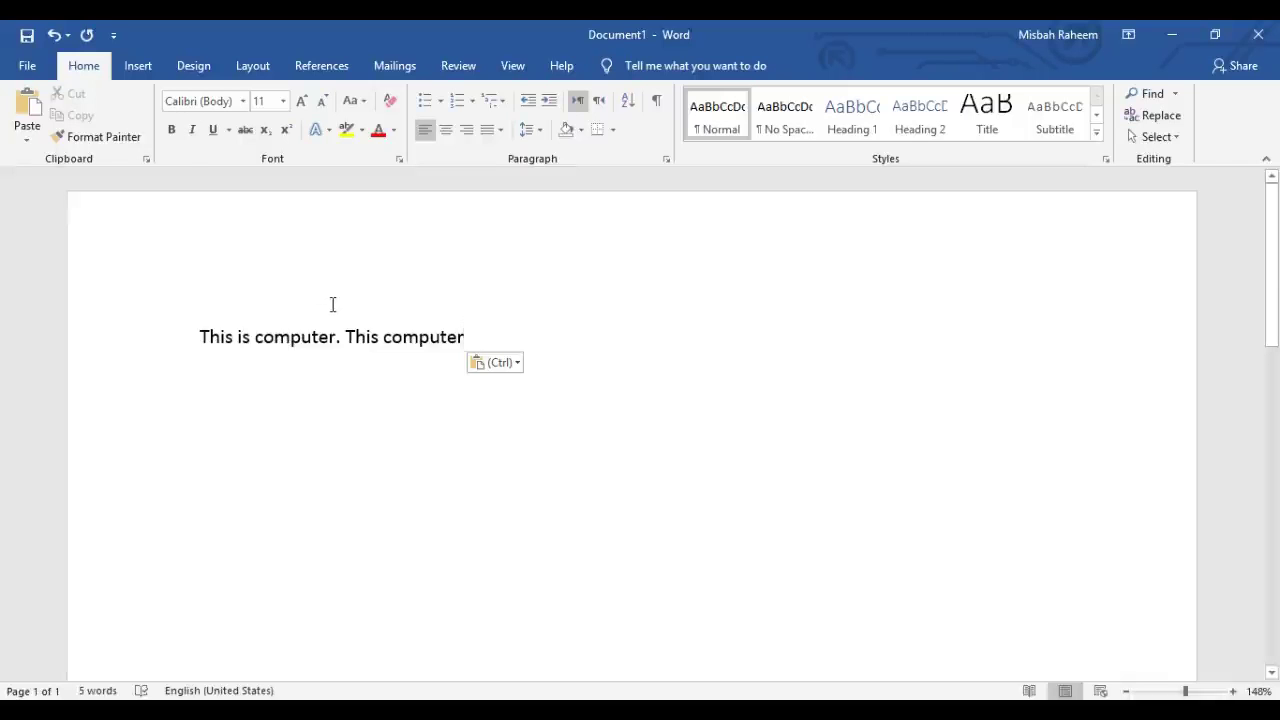
- Create a new blank document and save it as "Class 1" in the My Documents folder
{"action": "key", "text": "ctrl+n"}
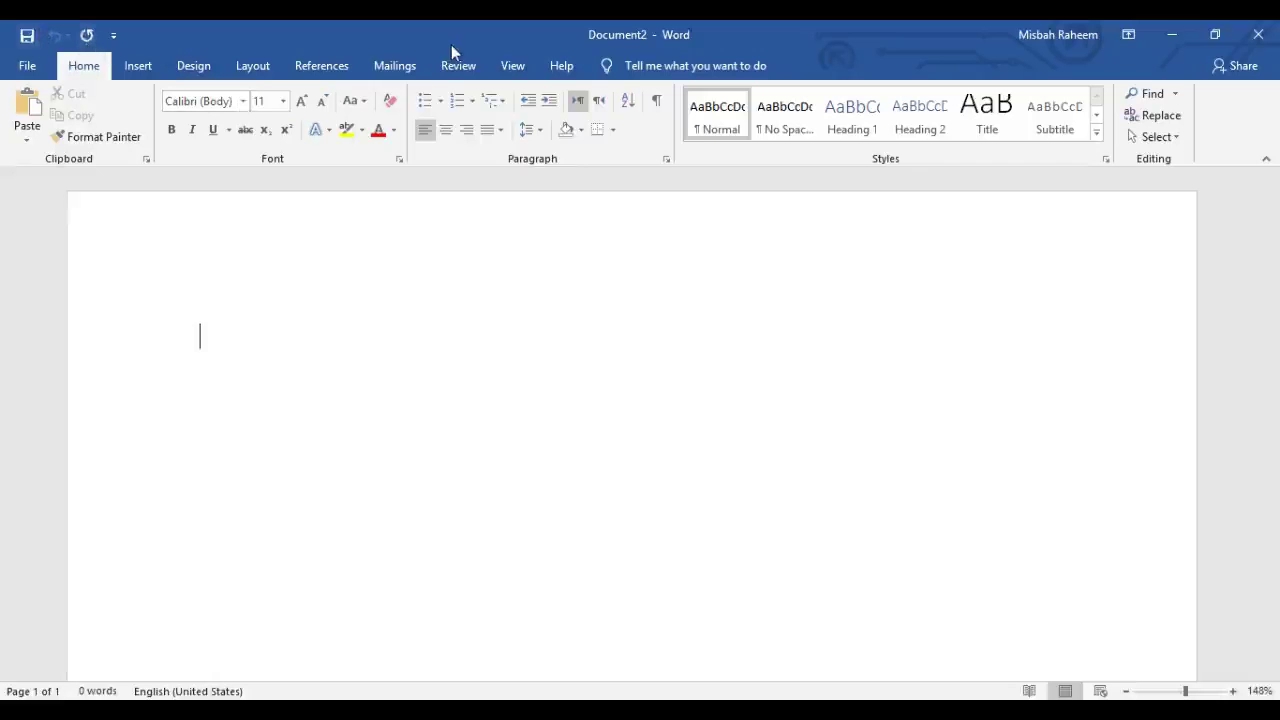
{"action": "key", "text": "ctrl+s"}
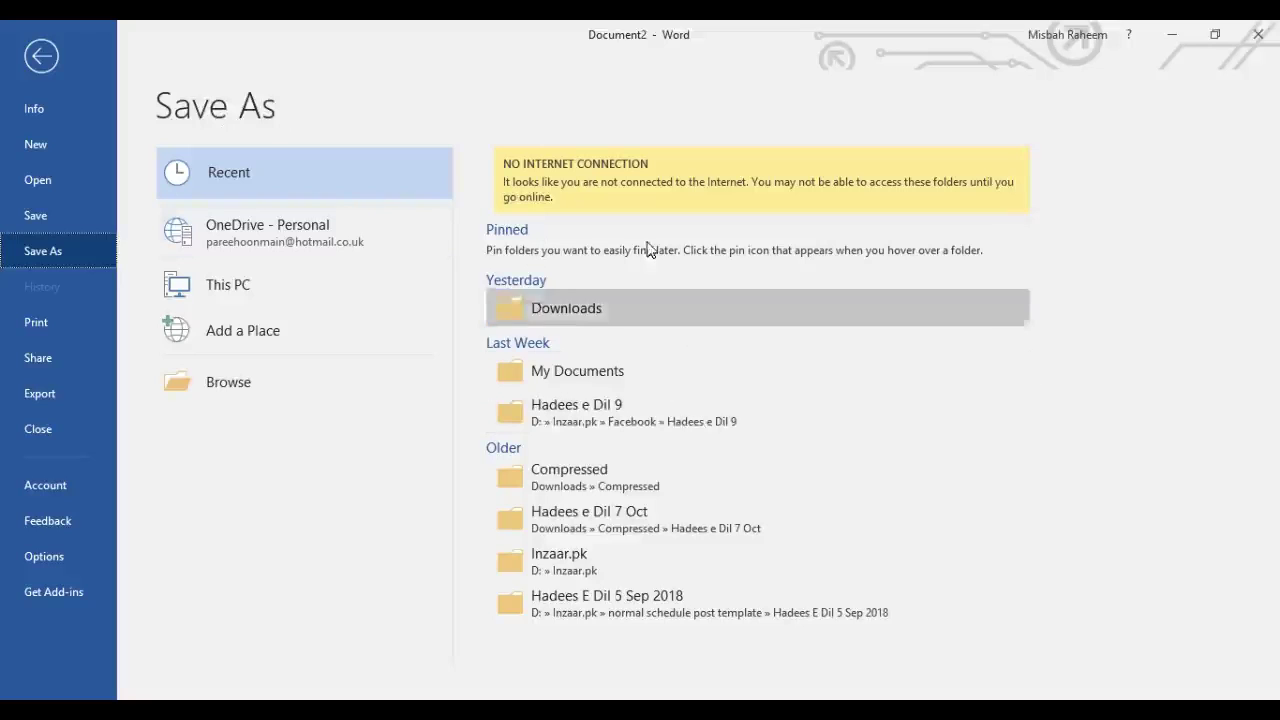
{"action": "left_click", "coordinate": [269, 291]}
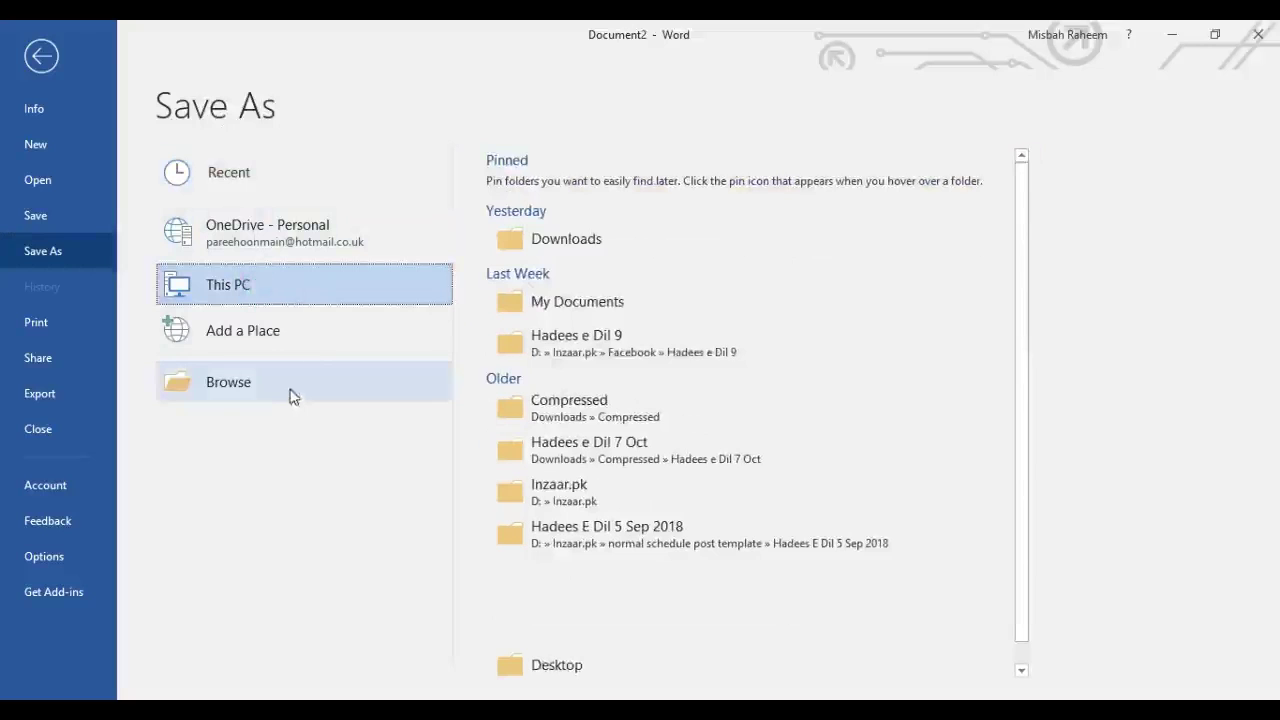
{"action": "left_click", "coordinate": [603, 313]}
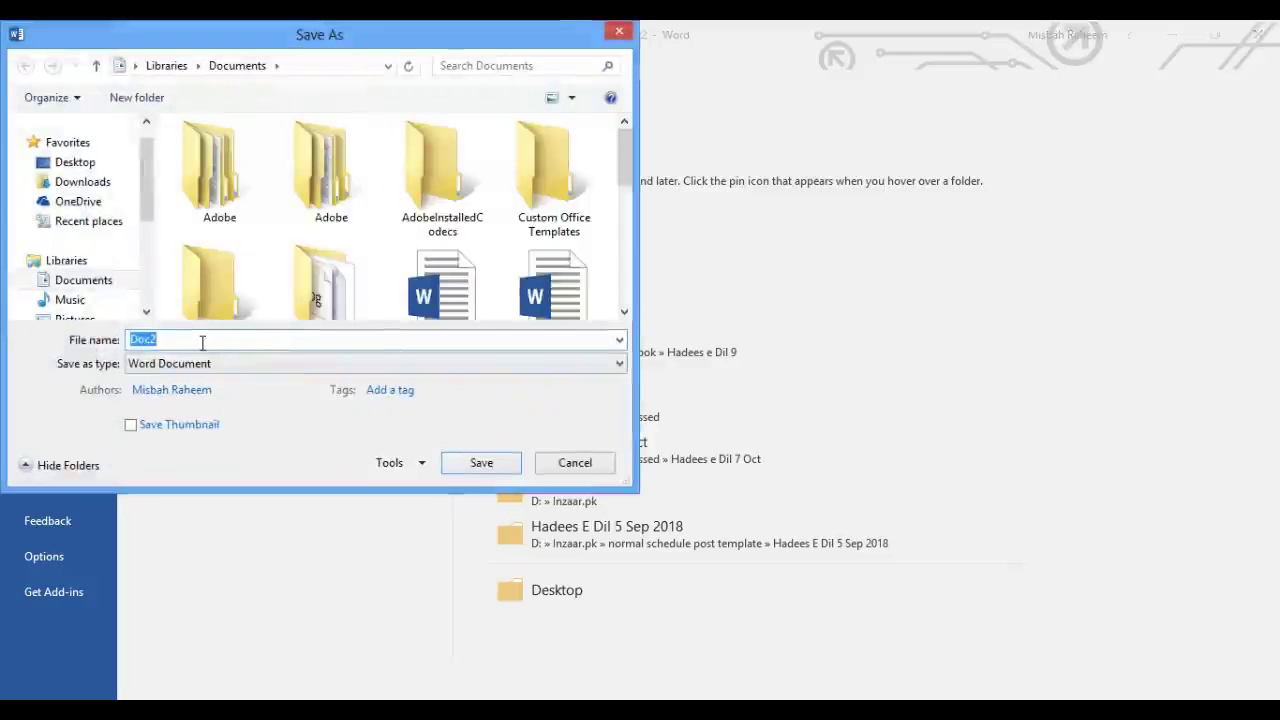
{"action": "type", "text": "Class 1"}
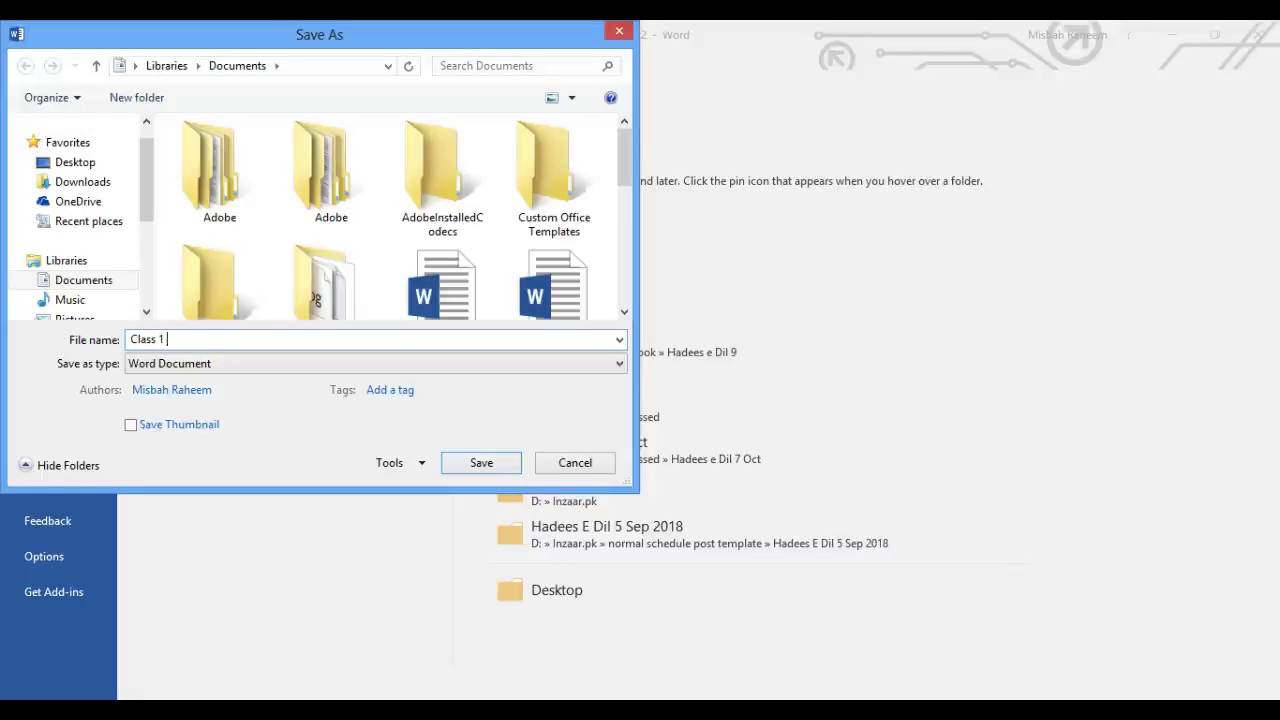
{"action": "left_click", "coordinate": [490, 466]}
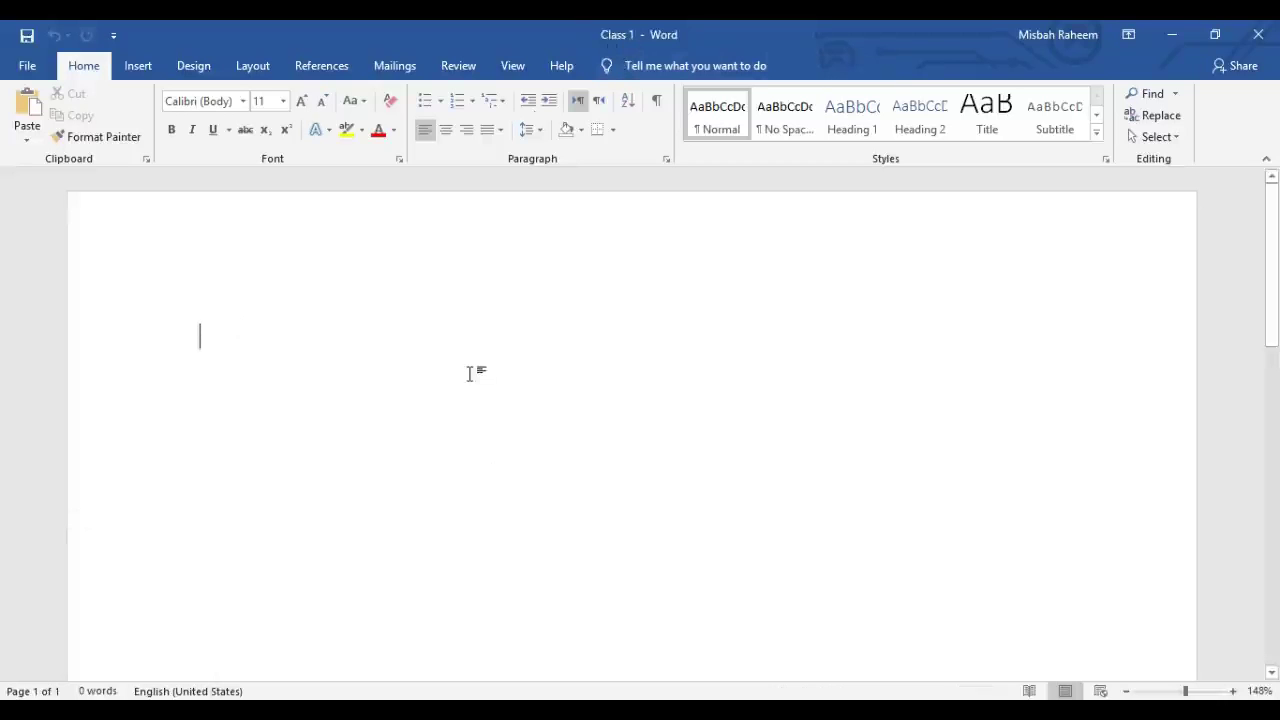
- Enter "This is" in the Class 1 document and view the recent documents available for opening
{"action": "type", "text": "This is"}
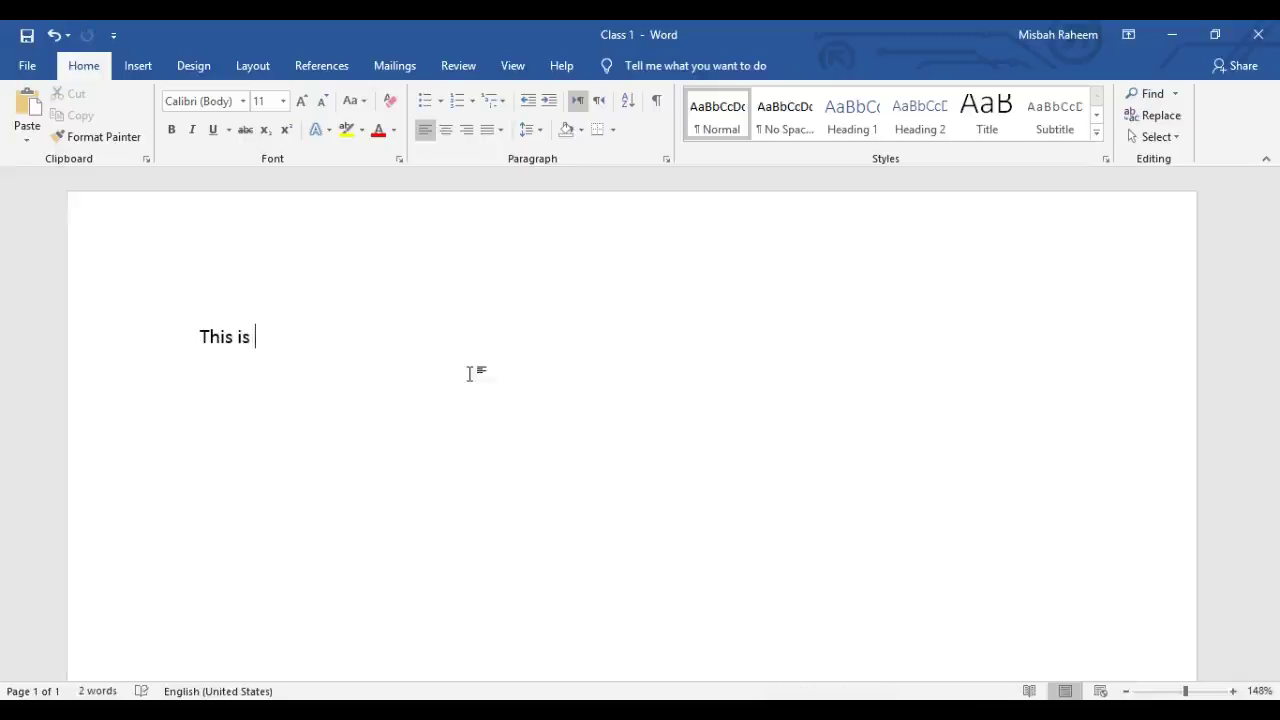
{"action": "key", "text": "ctrl+o"}
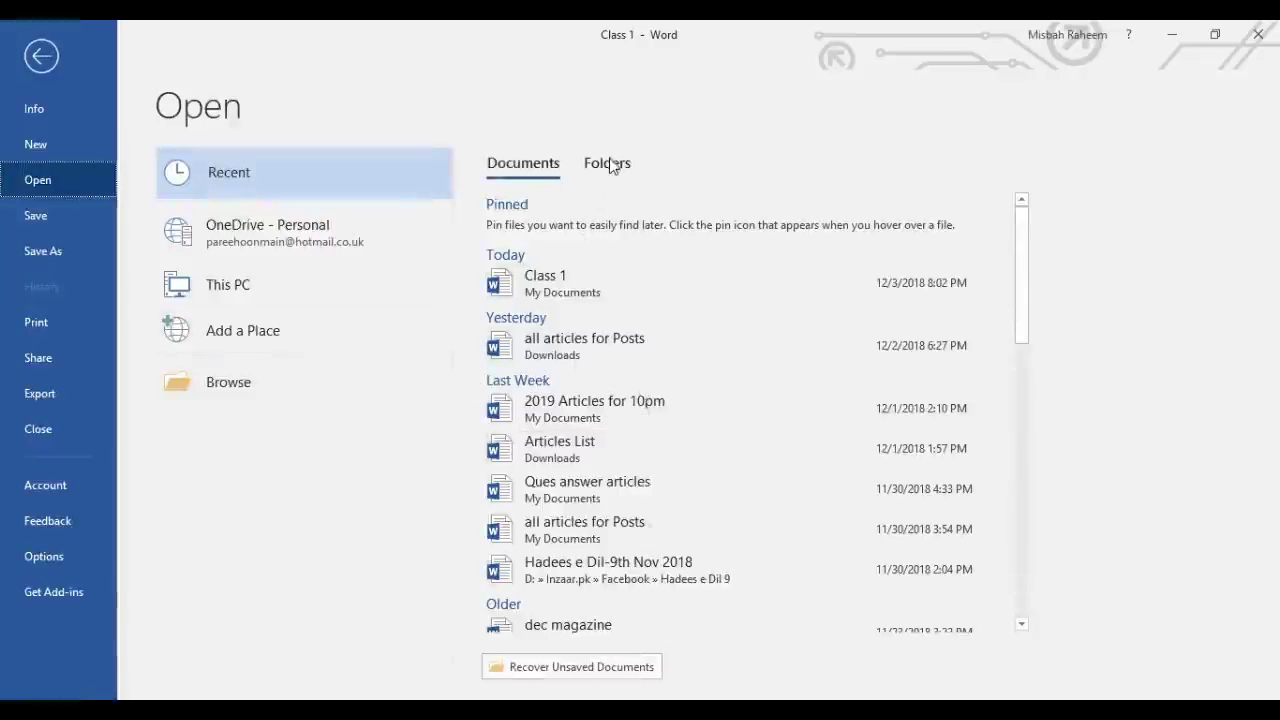
{"action": "left_click", "coordinate": [40, 57]}
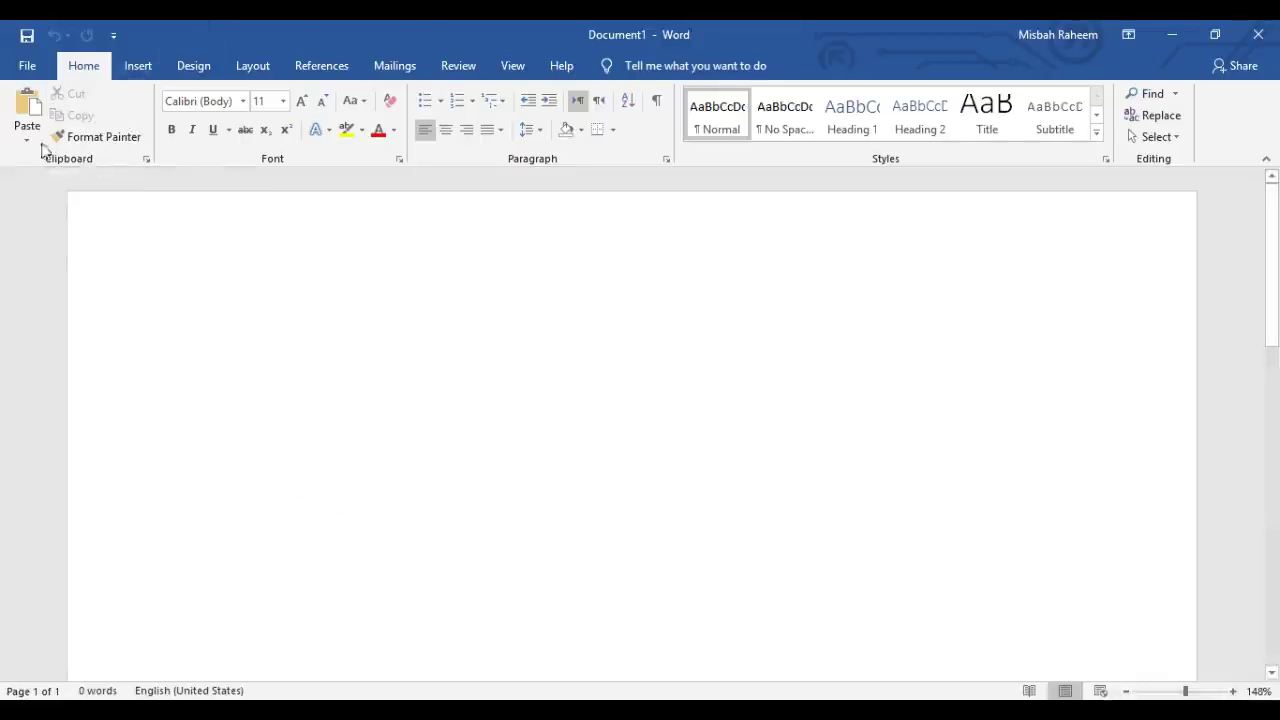
- Write the sentence "This is computer." in the blank document
{"action": "left_click", "coordinate": [203, 334]}
{"action": "type", "text": "This is "}
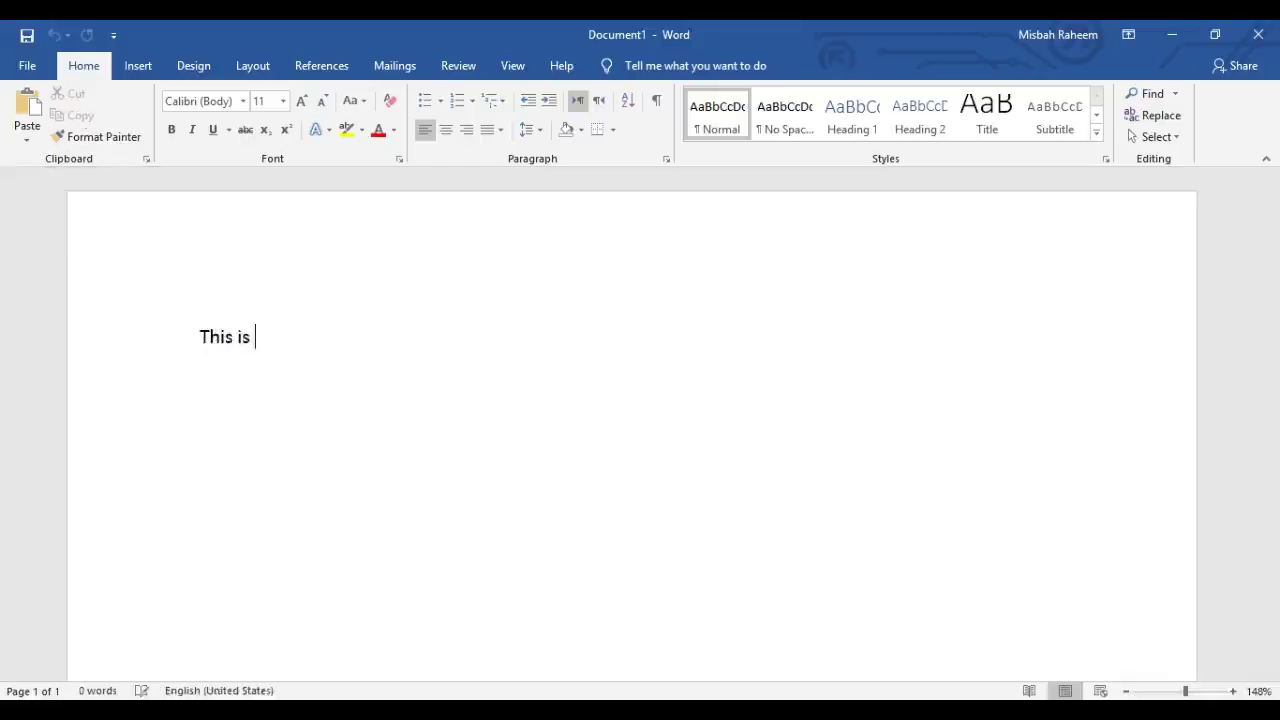
{"action": "type", "text": "computer"}
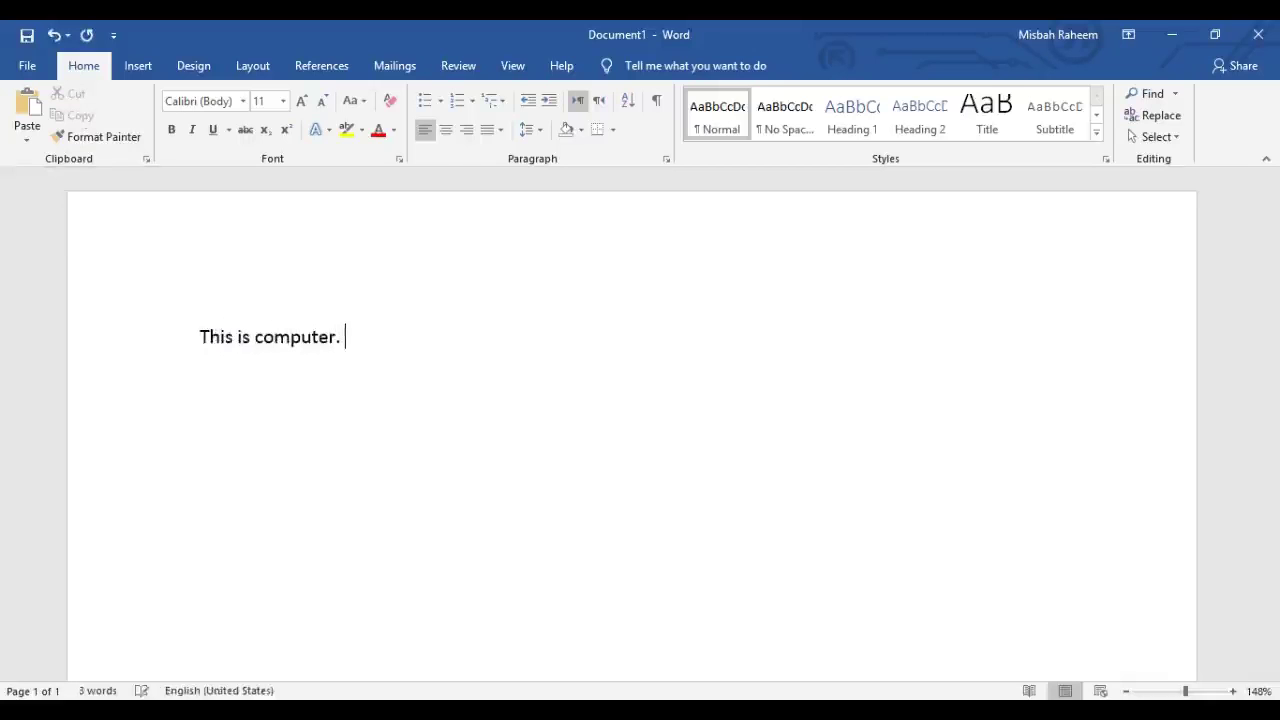
- Cut the word "computer" from the sentence and undo the cut, doing this twice
{"action": "left_click", "coordinate": [337, 337]}
{"action": "left_click_drag", "start_coordinate": [337, 337], "coordinate": [257, 339]}
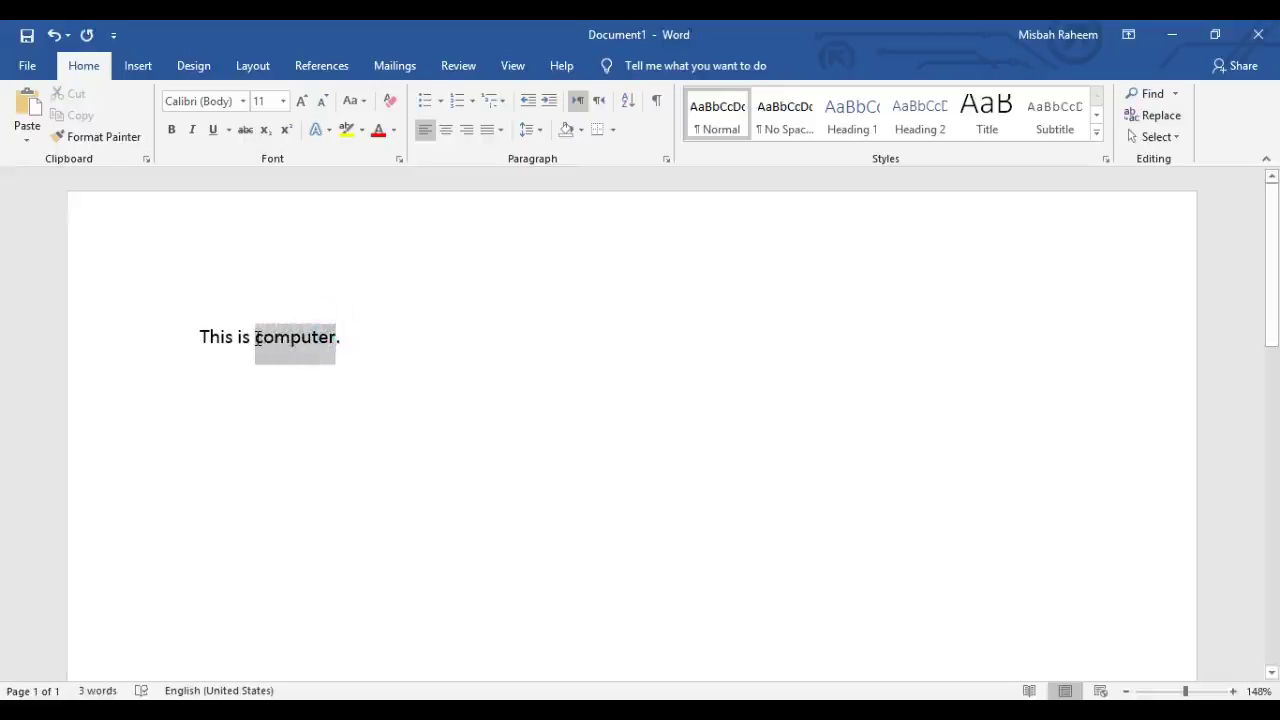
{"action": "left_click_drag", "start_coordinate": [257, 339], "coordinate": [257, 338]}
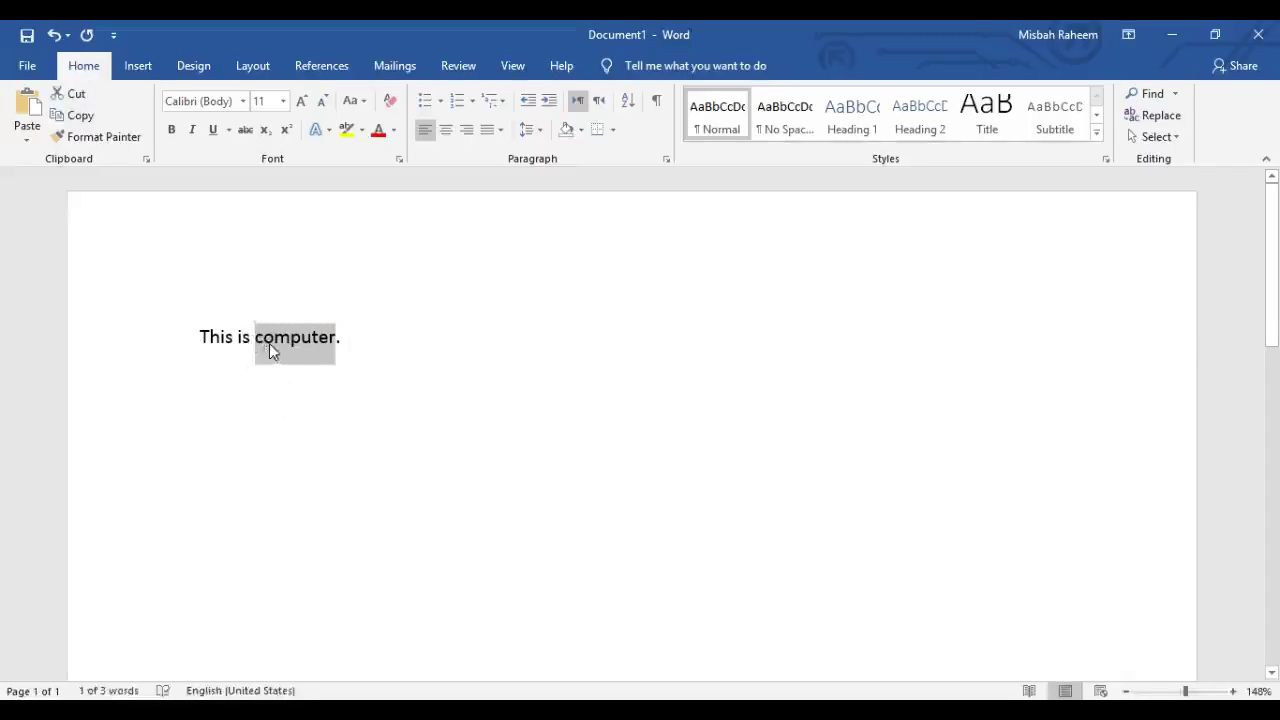
{"action": "left_click", "coordinate": [70, 94]}
{"action": "key", "text": "ctrl+z"}
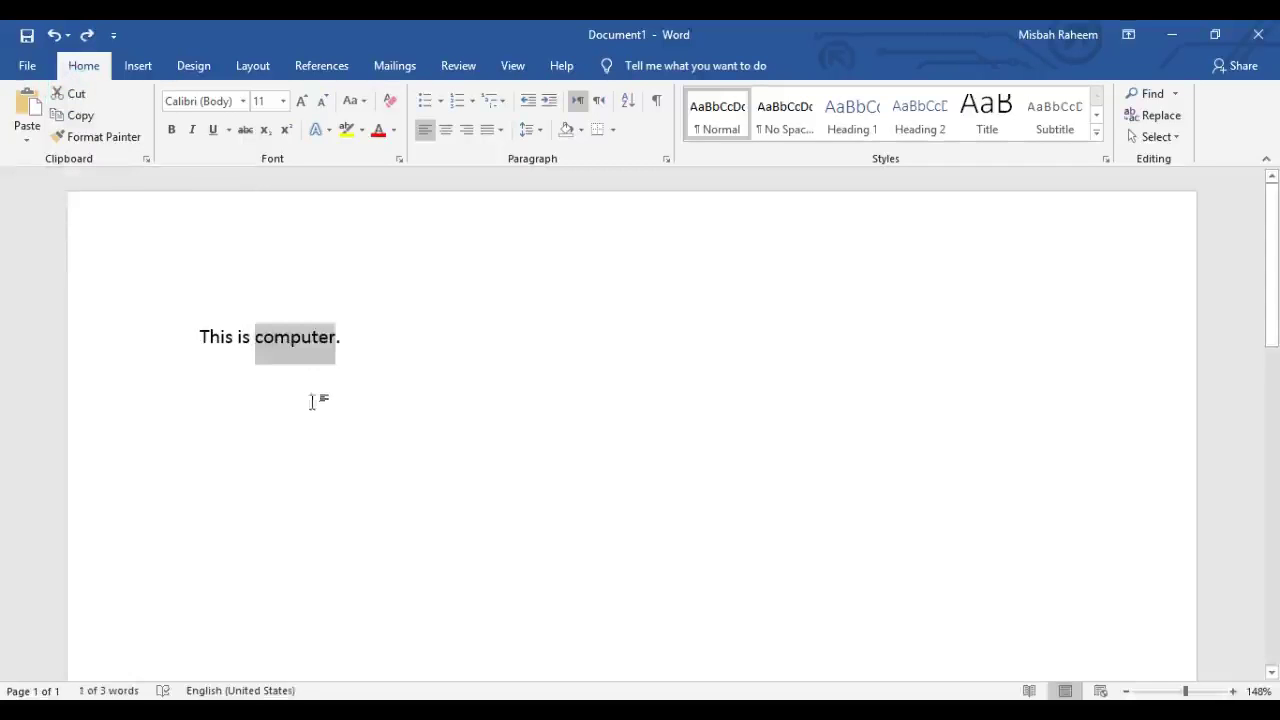
{"action": "key", "text": "ctrl+x"}
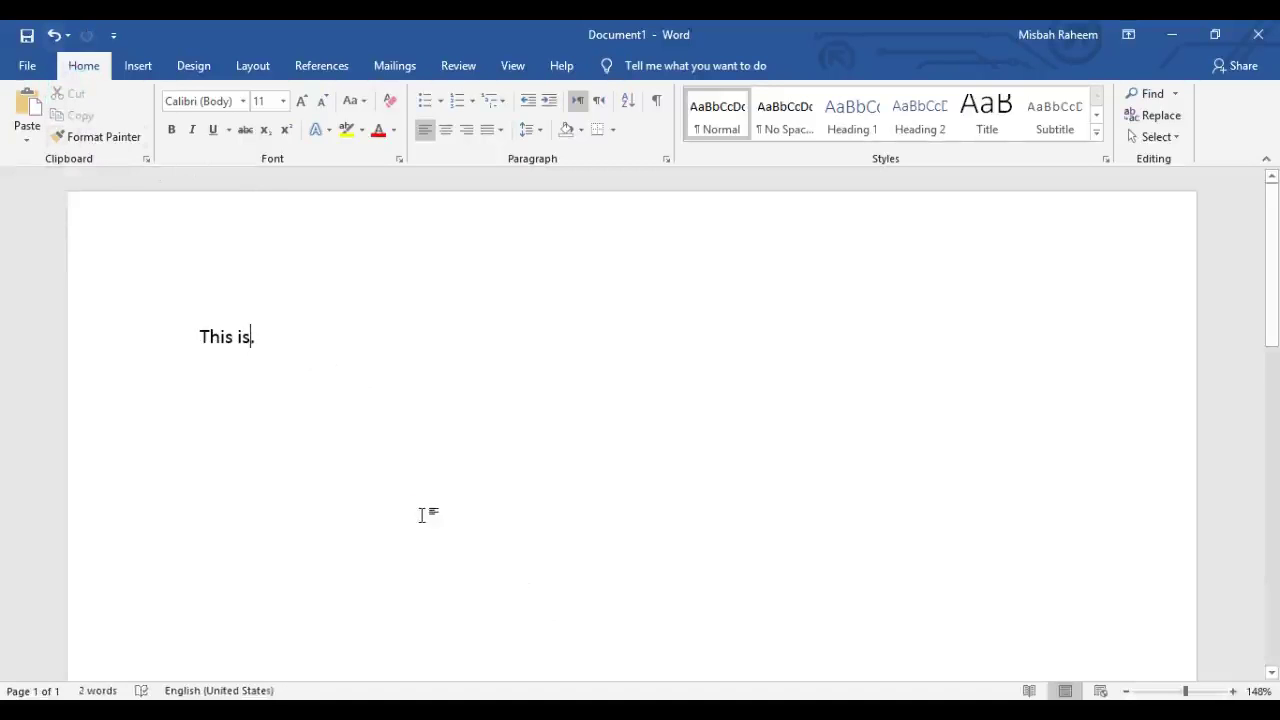
{"action": "key", "text": "ctrl+z"}
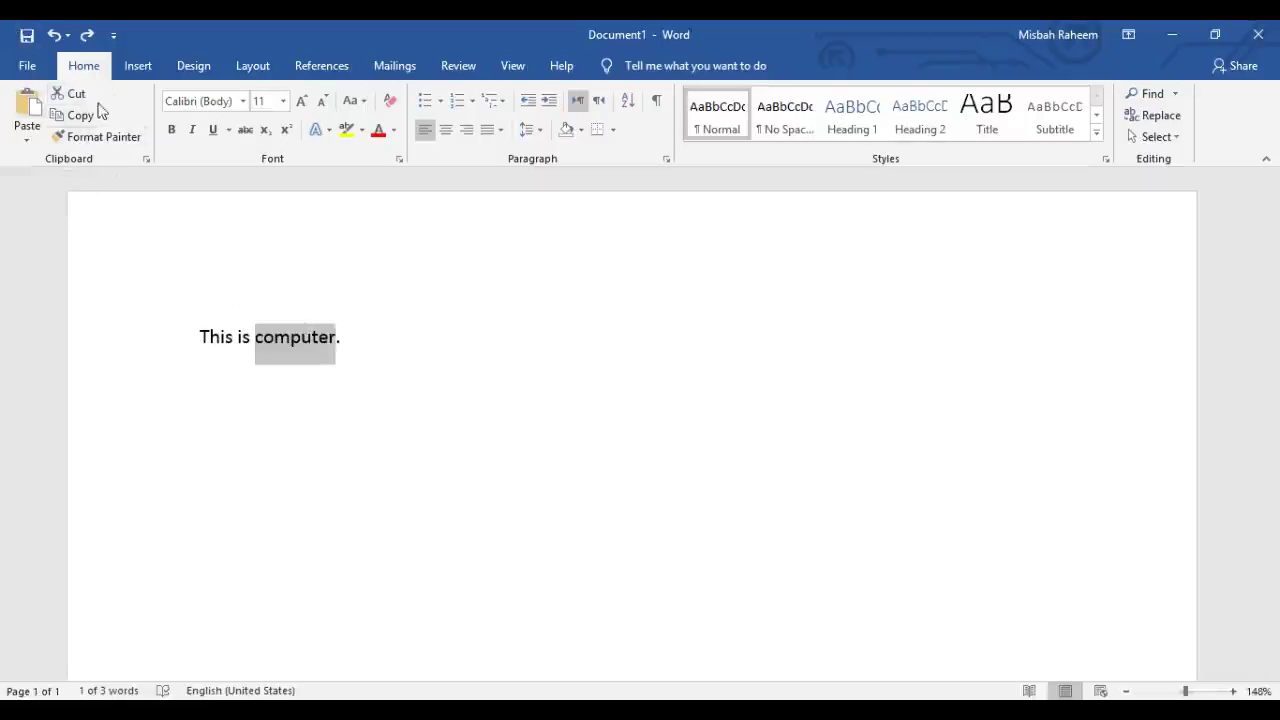
- Copy the word "computer" and paste it after a new word "This" added behind the first sentence
{"action": "left_click", "coordinate": [341, 345]}
{"action": "left_click_drag", "start_coordinate": [290, 340], "coordinate": [254, 342]}
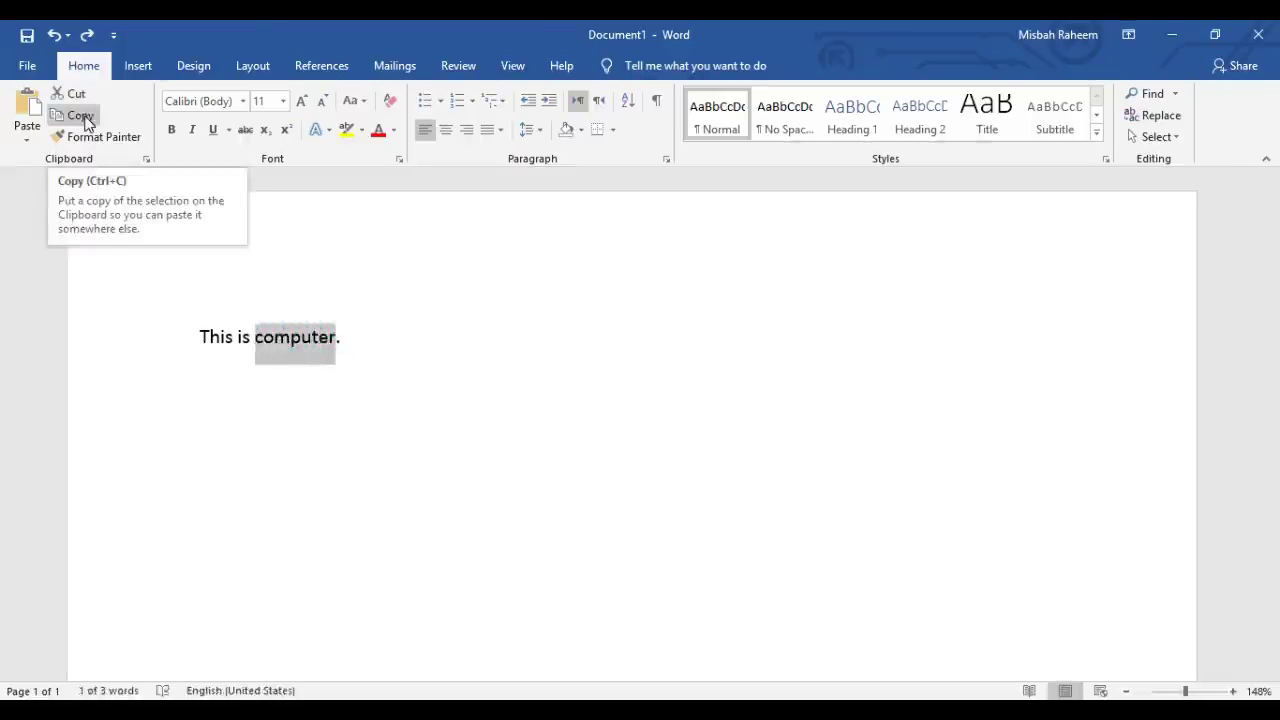
{"action": "left_click", "coordinate": [88, 123]}
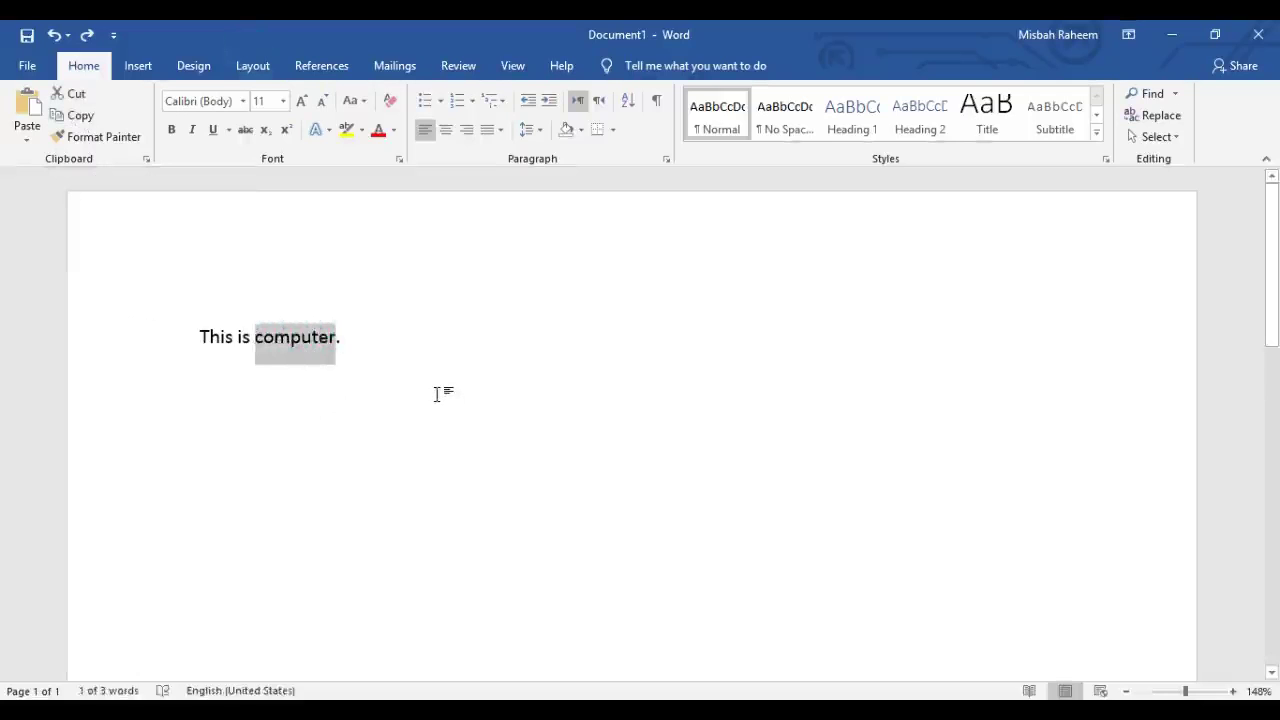
{"action": "left_click", "coordinate": [363, 330]}
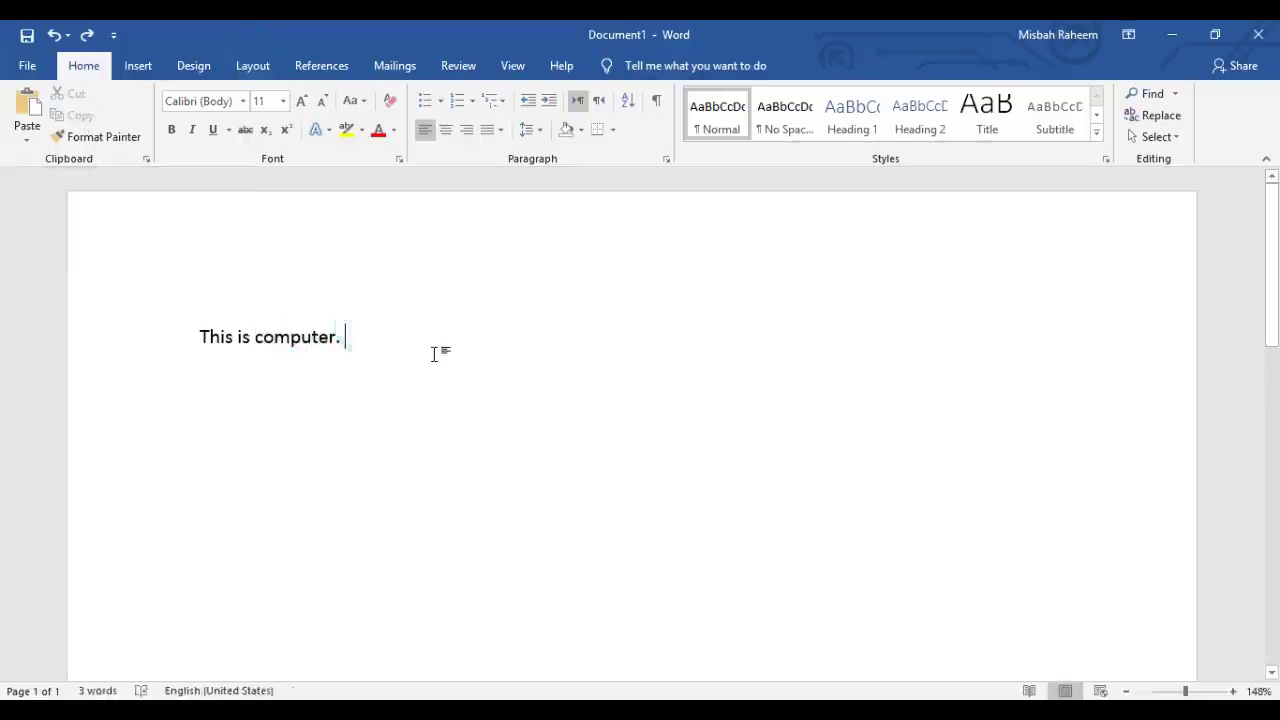
{"action": "type", "text": "This"}
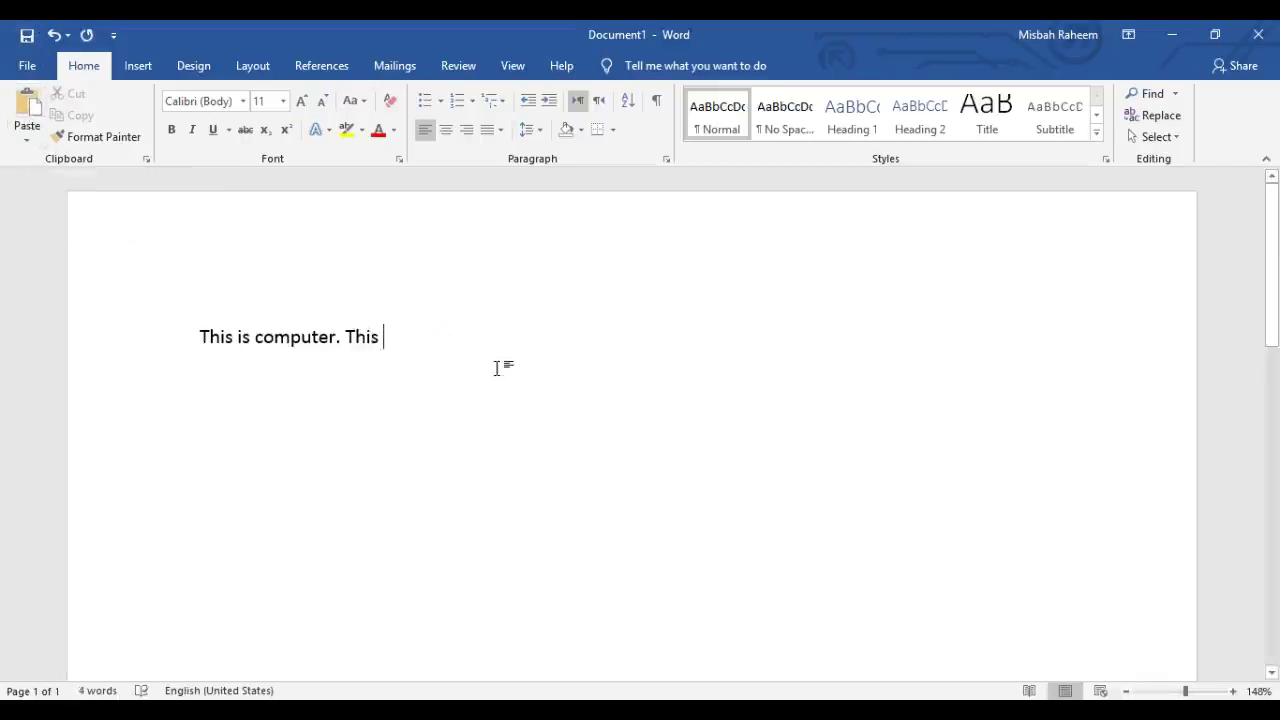
{"action": "key", "text": "ctrl+v"}
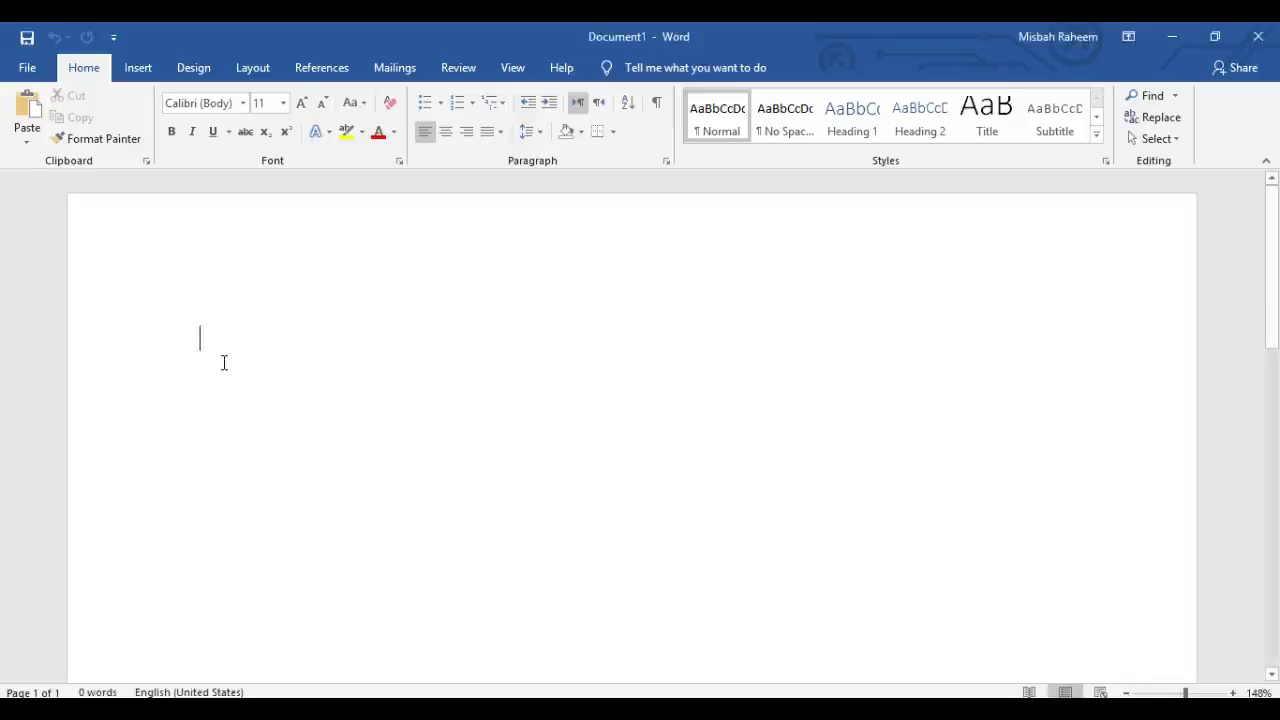
- Write "This is my computer." in the blank document and change its last word to the misspelling "computarr"
{"action": "type", "text": "This"}
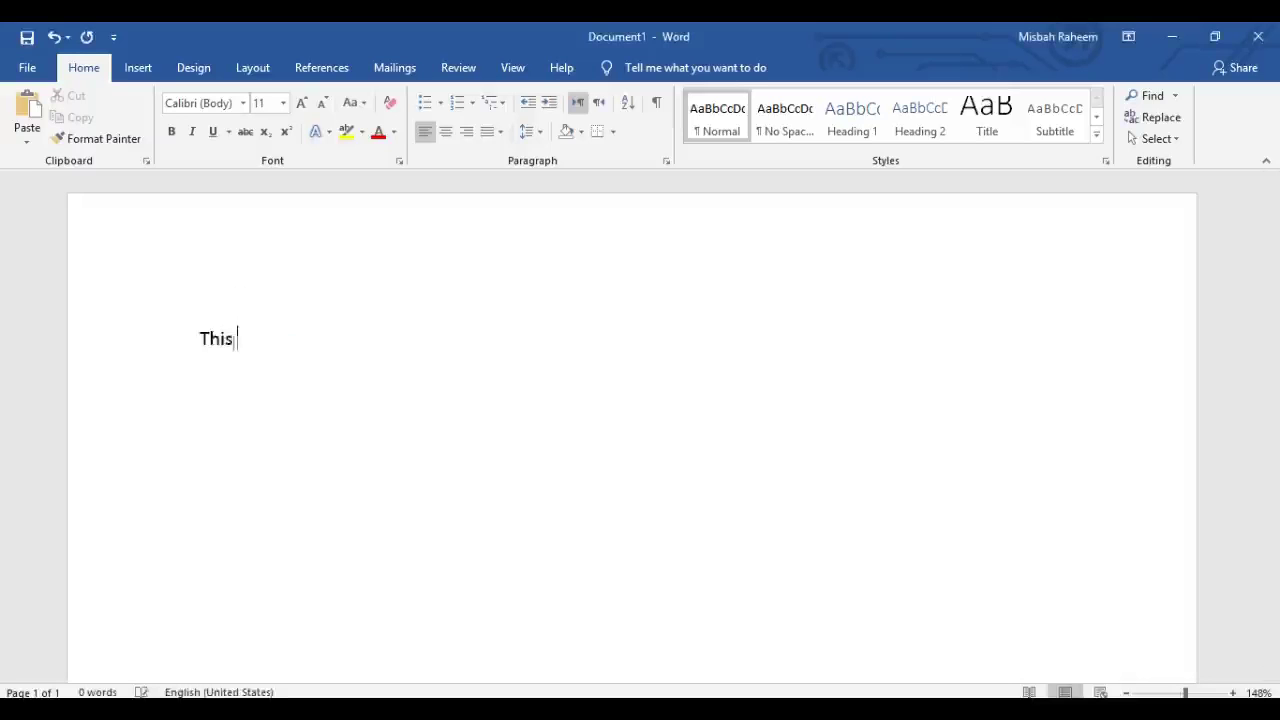
{"action": "type", "text": " is my computer."}
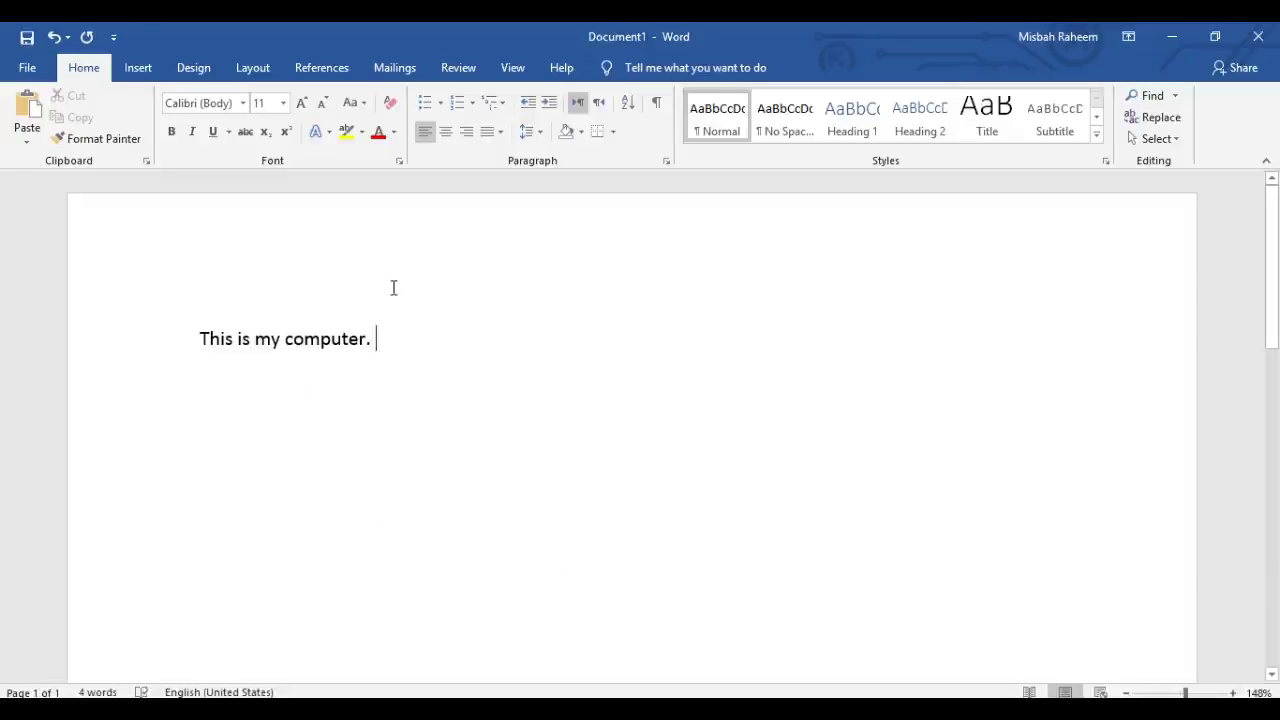
{"action": "key", "text": "BackSpace"}
{"action": "key", "text": "BackSpace"}
{"action": "key", "text": "BackSpace"}
{"action": "key", "text": "BackSpace"}
{"action": "type", "text": "ar"}
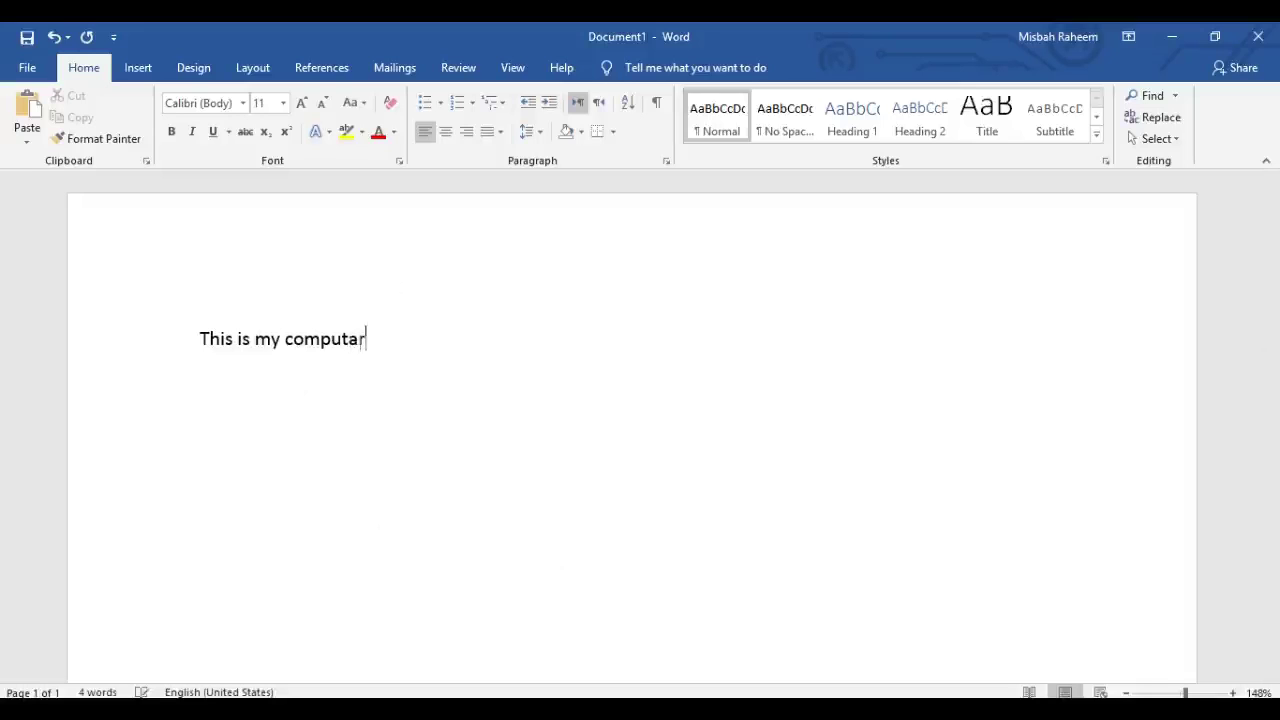
{"action": "type", "text": "r"}
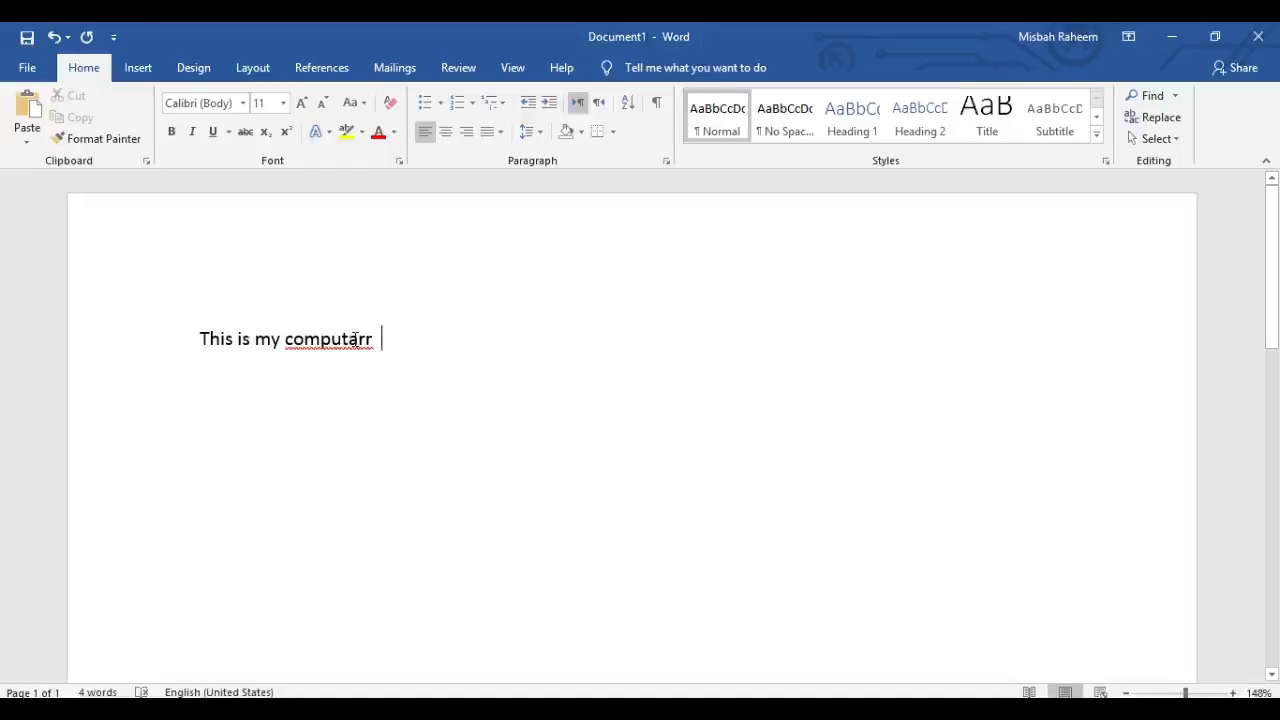
- Correct "computarr" with the suggested spelling "computer" and end the sentence with a full stop
{"action": "right_click", "coordinate": [354, 340]}
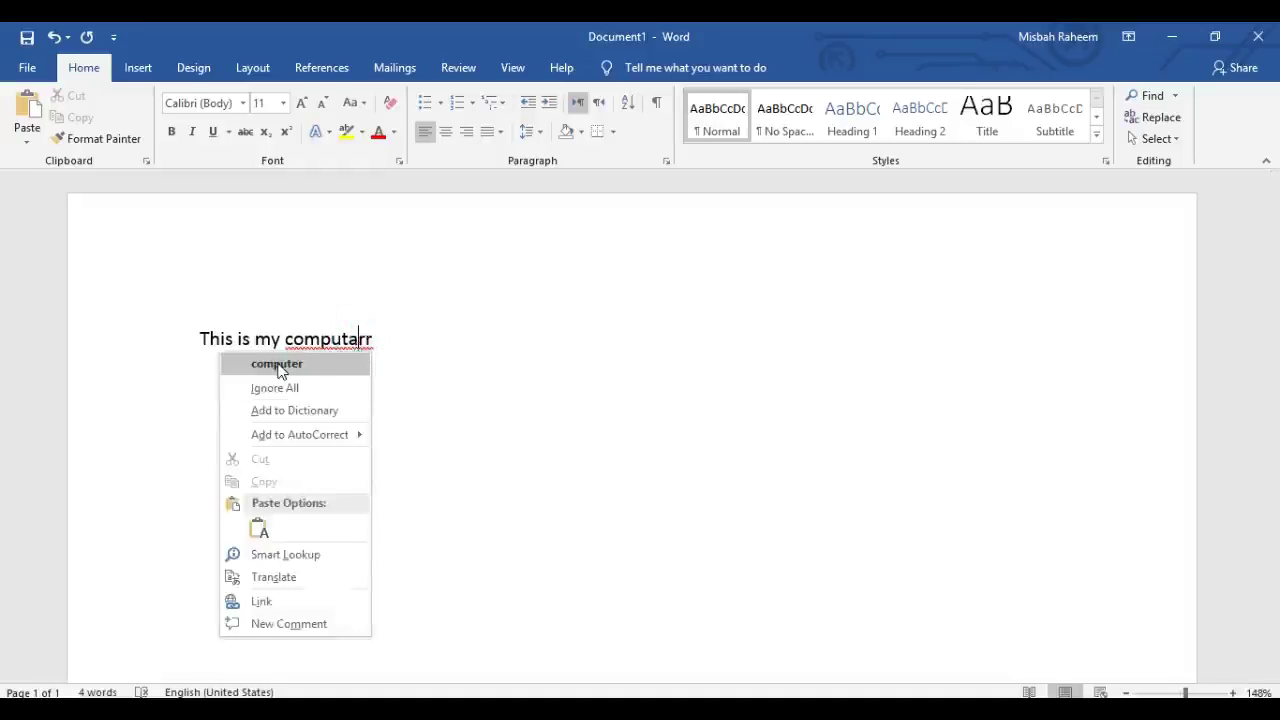
{"action": "left_click", "coordinate": [335, 365]}
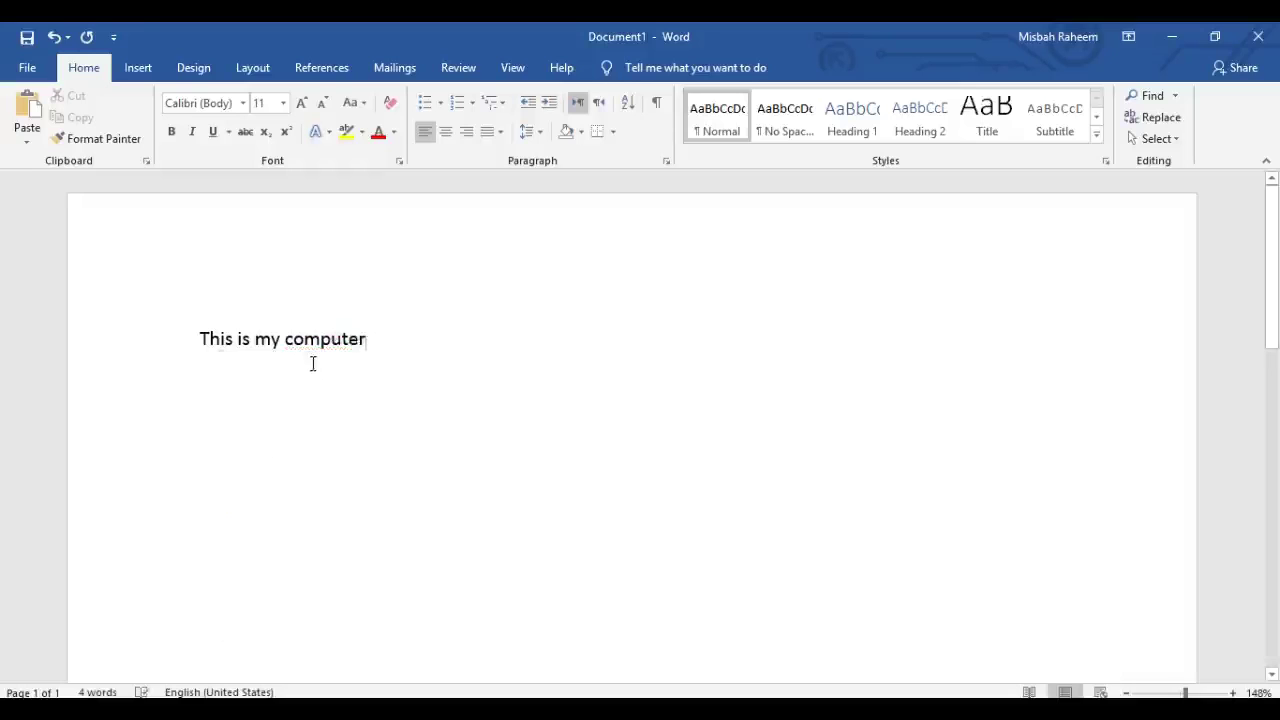
{"action": "type", "text": "."}
- Replace "is" with "are" in the sentence and add "I use it" after the full stop
{"action": "left_click_drag", "start_coordinate": [247, 336], "coordinate": [237, 332]}
{"action": "type", "text": "are"}
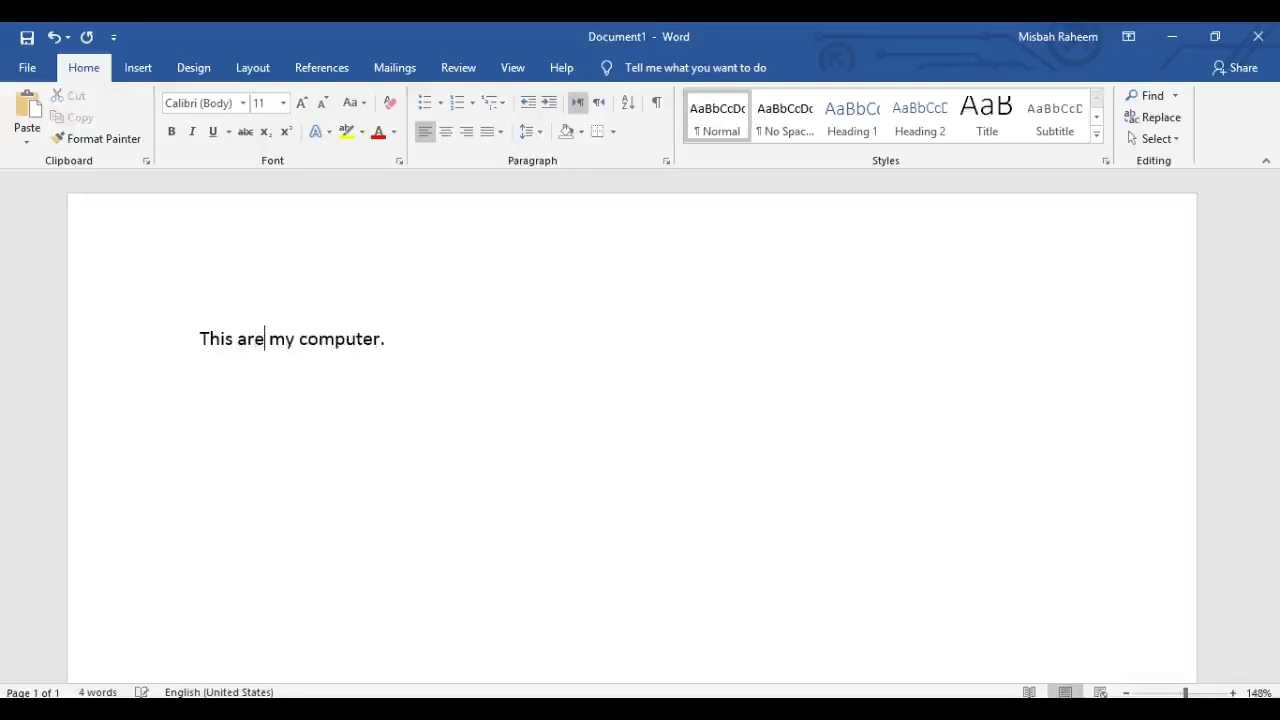
{"action": "left_click", "coordinate": [434, 320]}
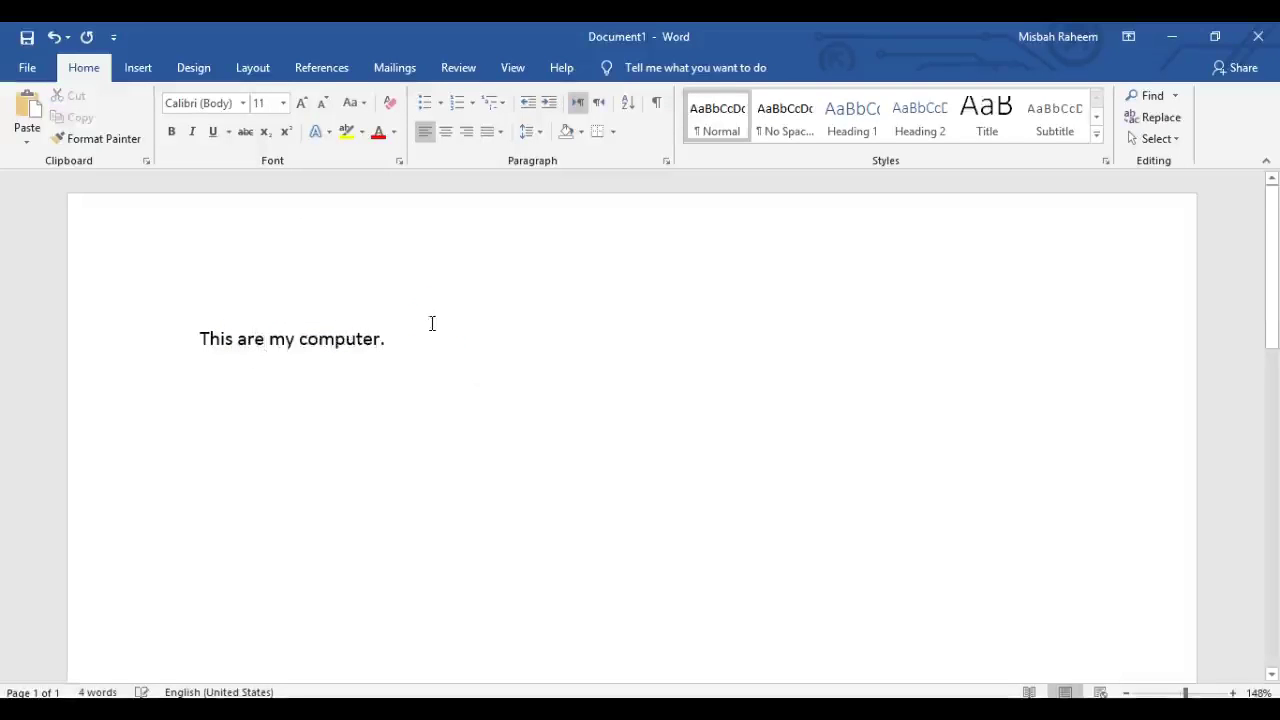
{"action": "type", "text": "I use it"}
- Correct the grammar error "are" with the suggested word "is"
{"action": "right_click", "coordinate": [250, 341]}
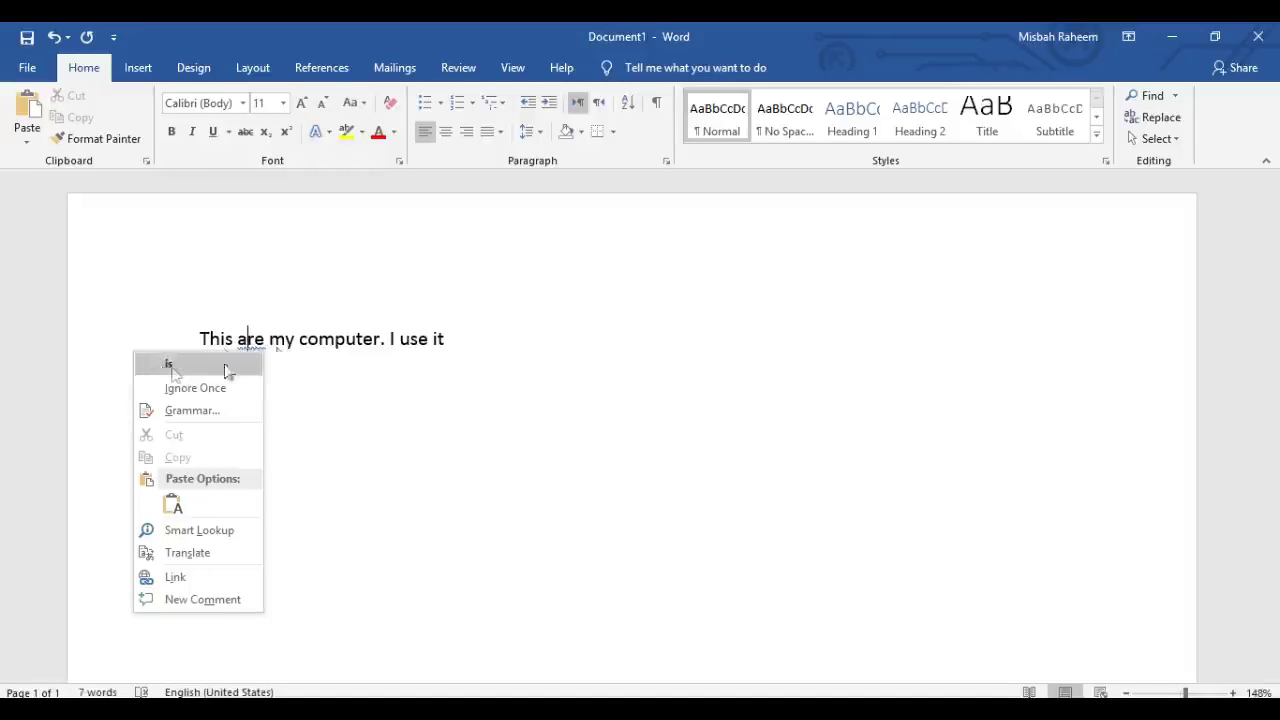
{"action": "left_click", "coordinate": [230, 364]}
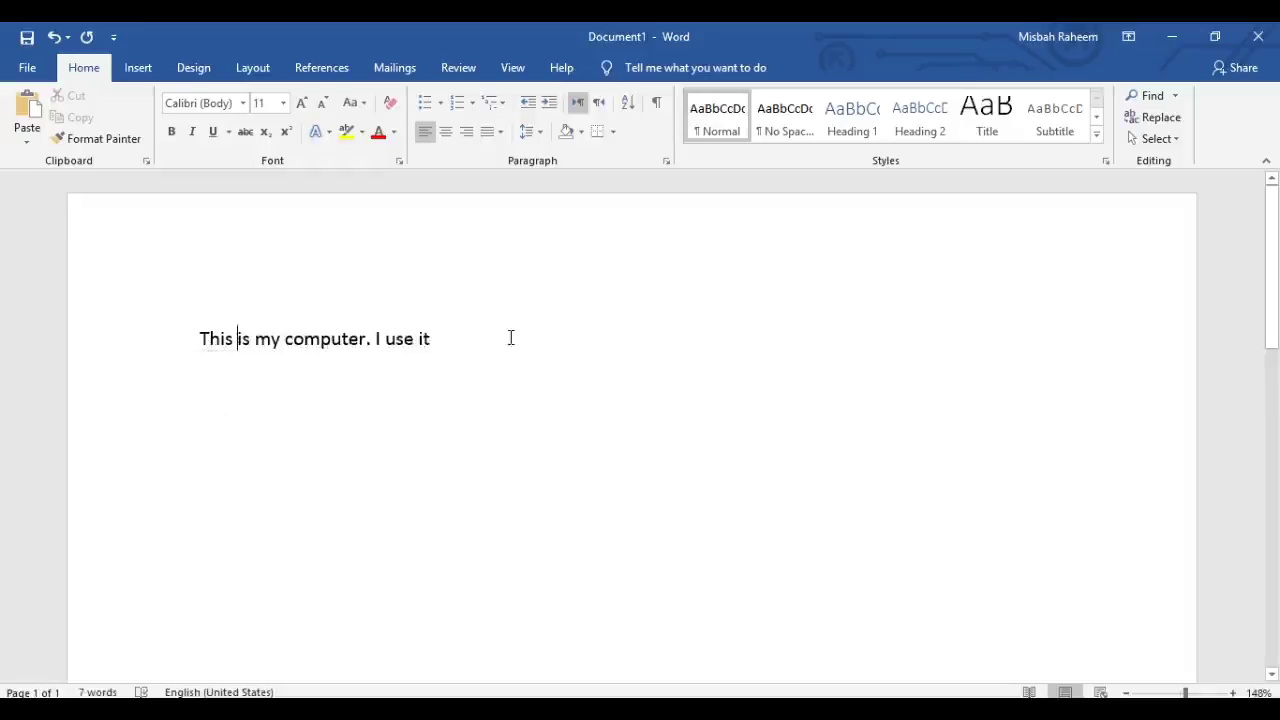
{"action": "left_click", "coordinate": [451, 326]}
{"action": "left_click_drag", "start_coordinate": [441, 337], "coordinate": [193, 348]}
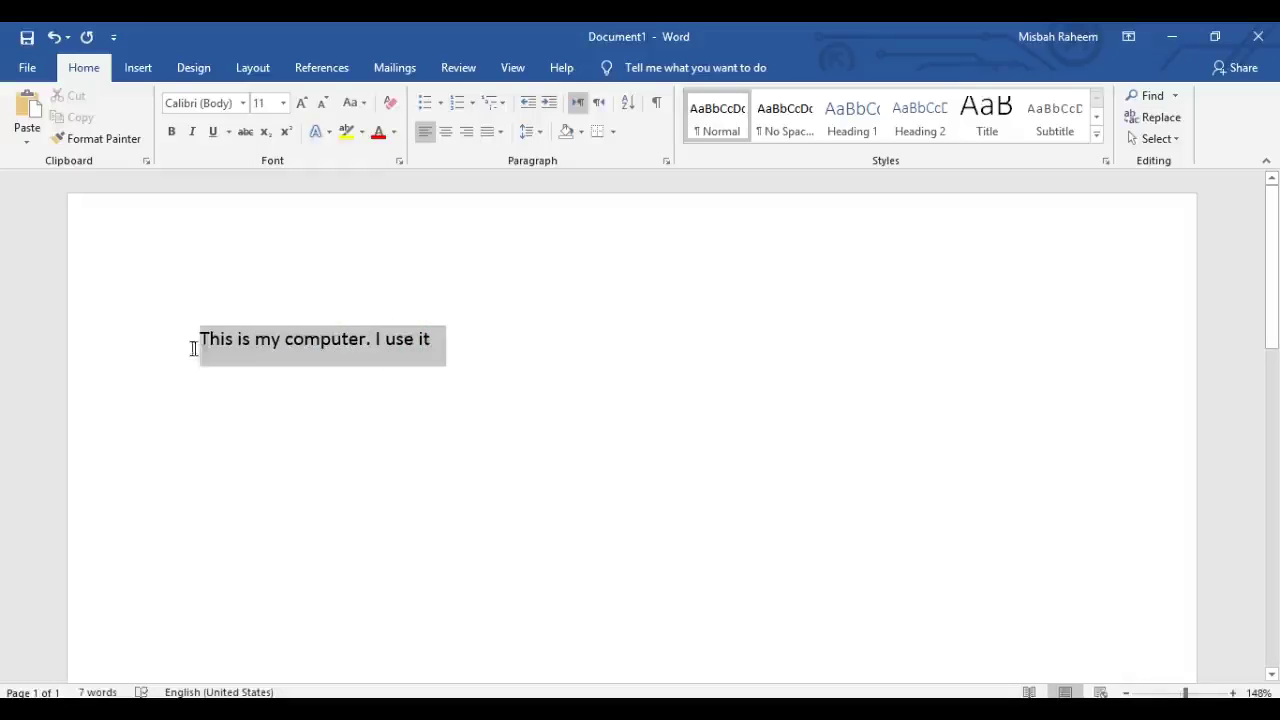
{"action": "left_click", "coordinate": [268, 431]}
{"action": "left_click", "coordinate": [438, 340]}
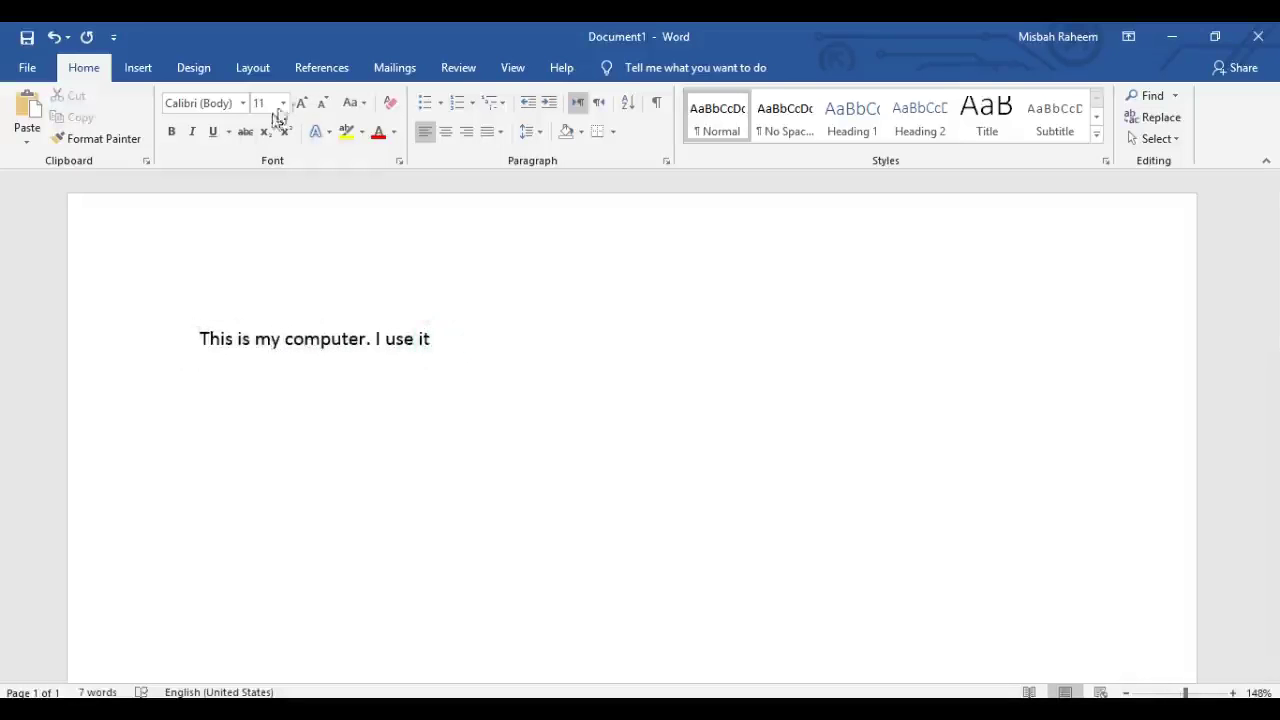
{"action": "left_click", "coordinate": [171, 131]}
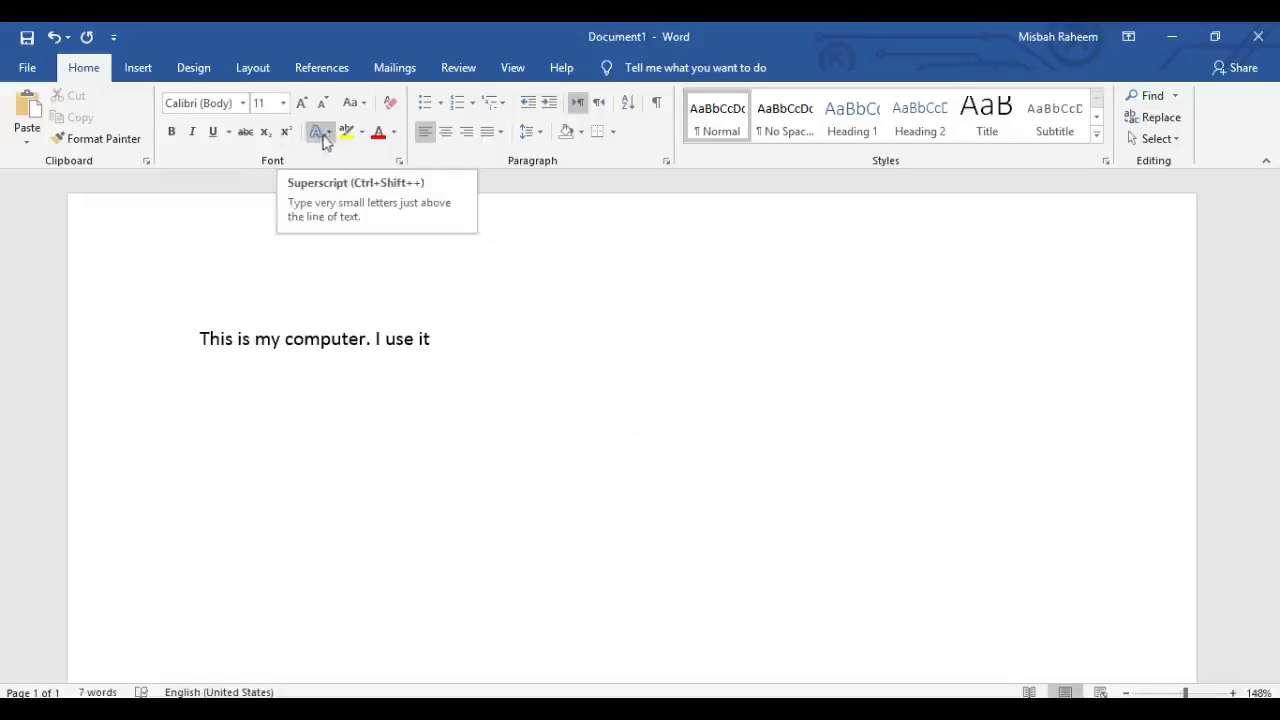
{"action": "left_click", "coordinate": [327, 133]}
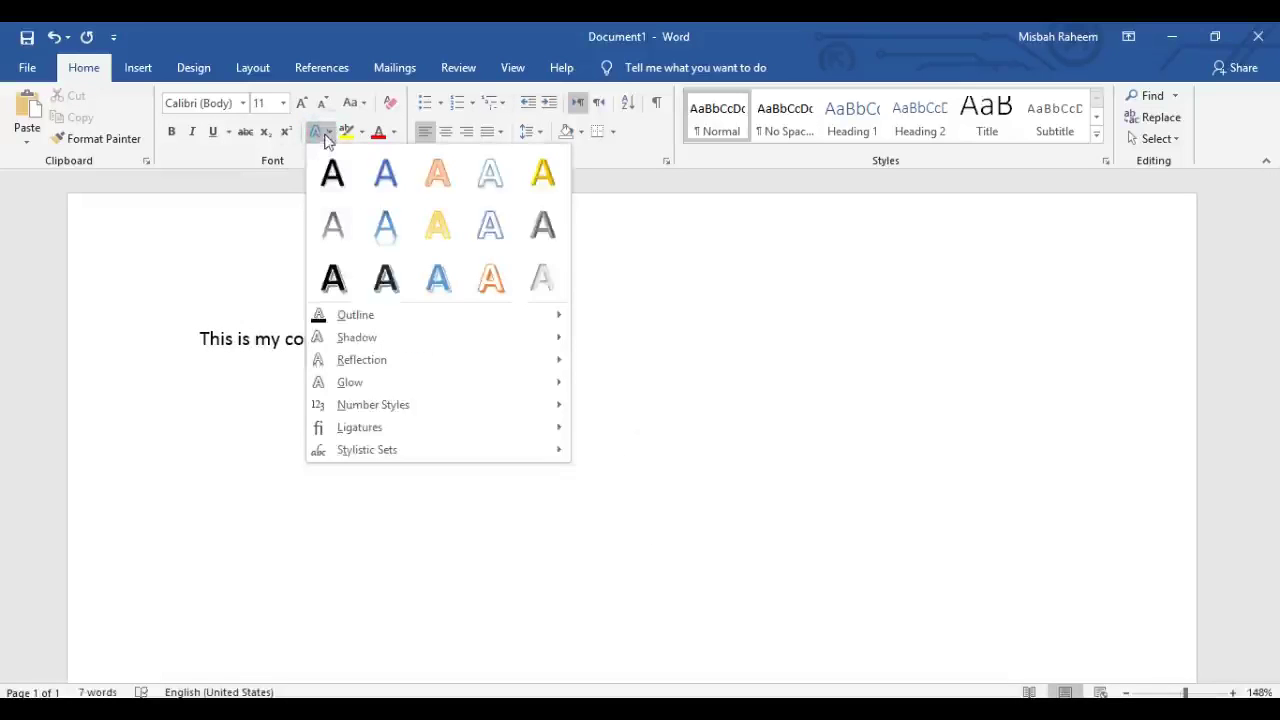
{"action": "left_click", "coordinate": [731, 362]}
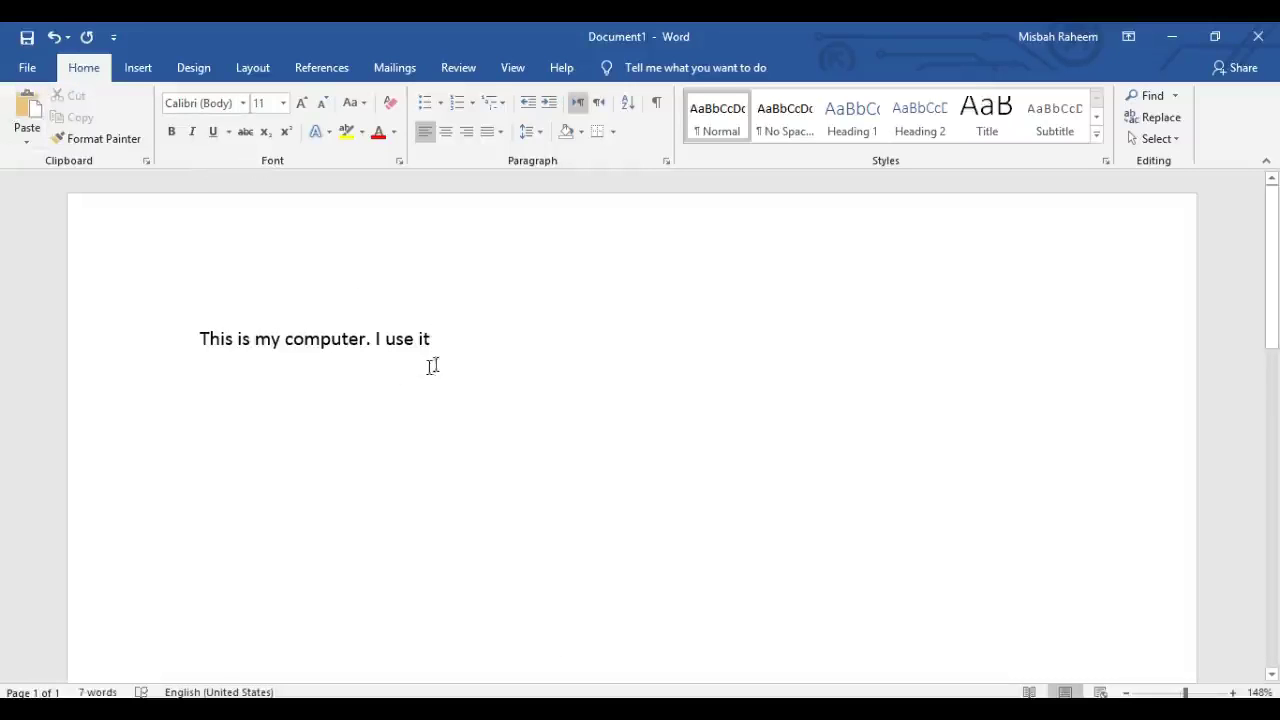
{"action": "left_click", "coordinate": [307, 348]}
{"action": "left_click", "coordinate": [445, 337]}
{"action": "left_click_drag", "start_coordinate": [441, 340], "coordinate": [204, 342]}
{"action": "left_click", "coordinate": [349, 347]}
{"action": "left_click", "coordinate": [350, 341]}
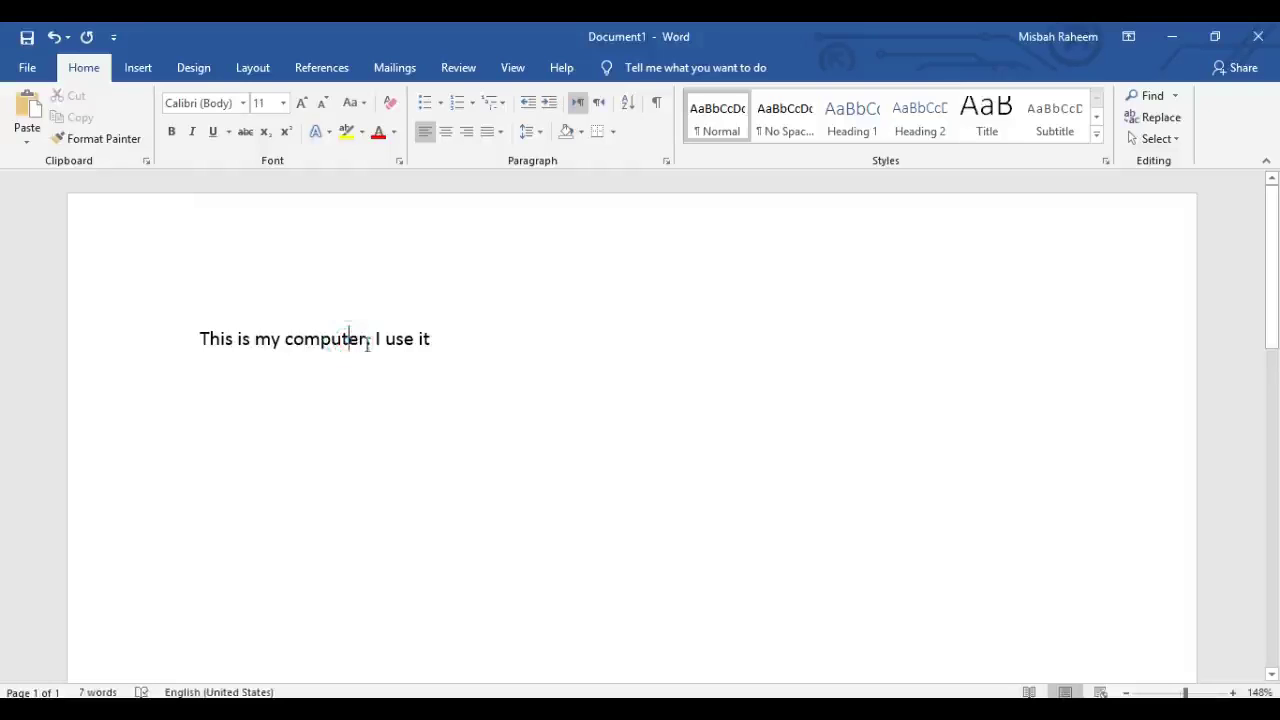
- Set the word "computer" in the Algerian font at 72 points after trying Aharoni on it
{"action": "left_click_drag", "start_coordinate": [365, 342], "coordinate": [283, 347]}
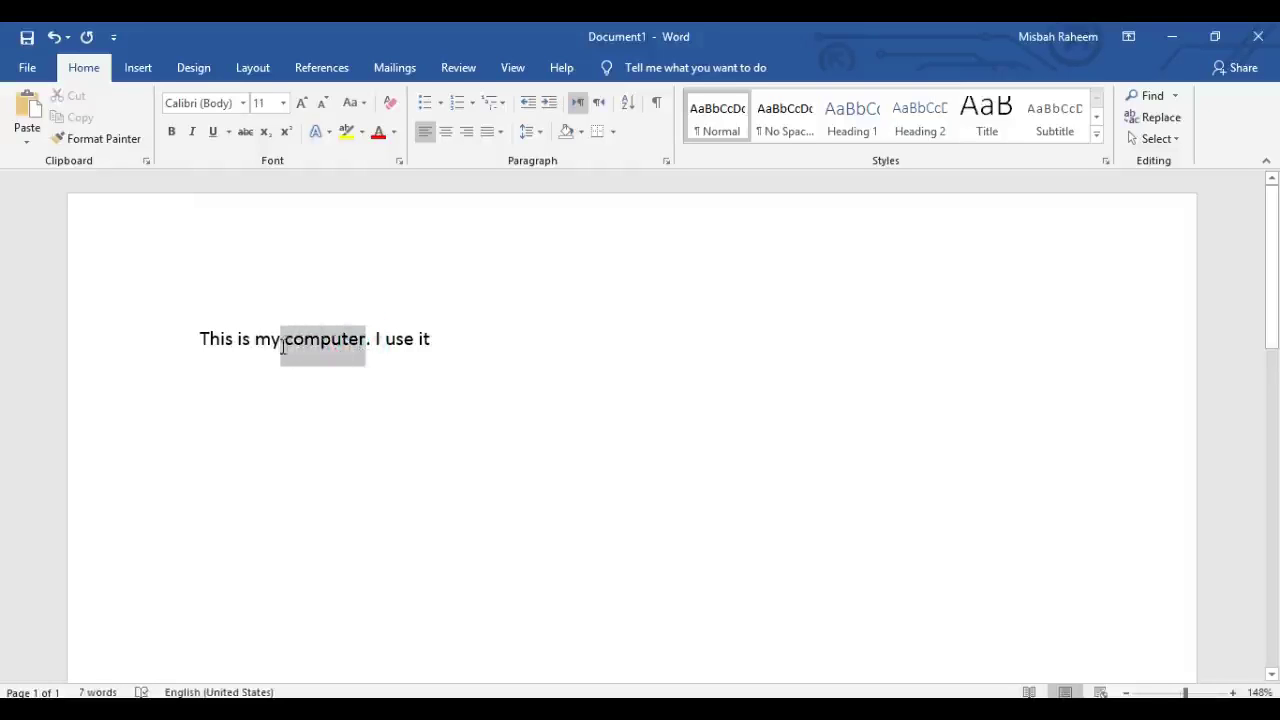
{"action": "left_click", "coordinate": [242, 103]}
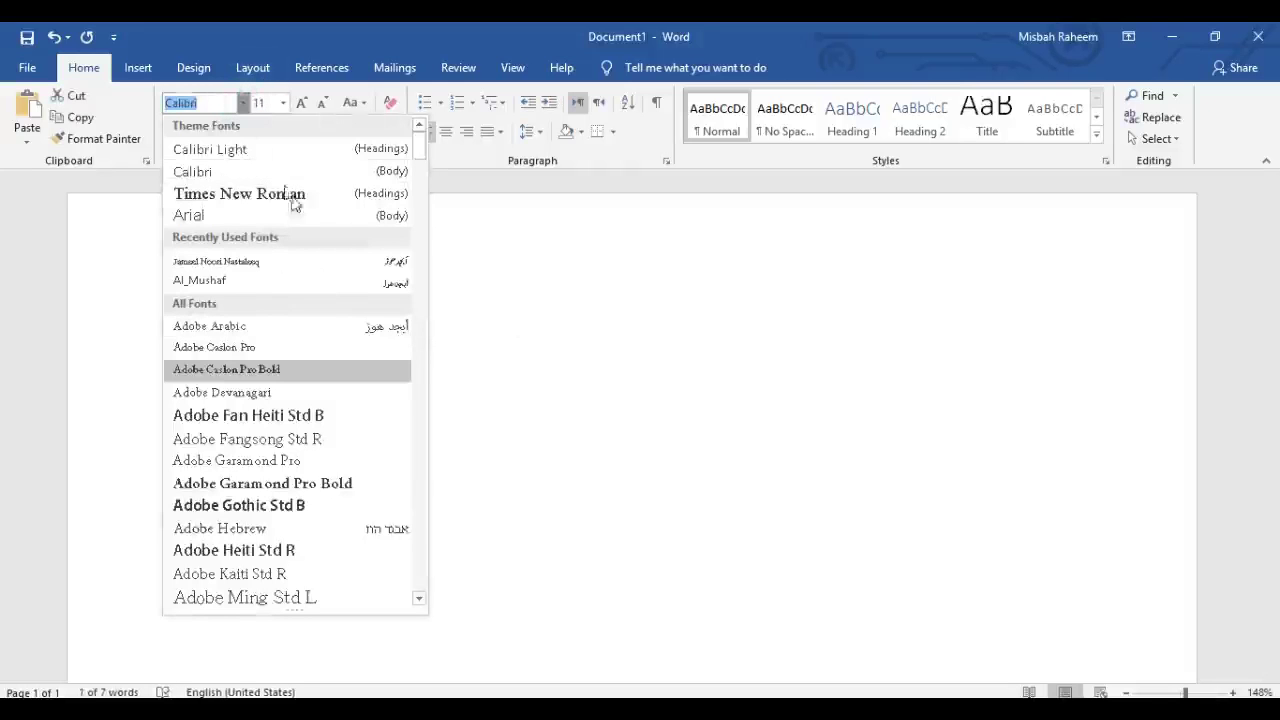
{"action": "left_click", "coordinate": [243, 103]}
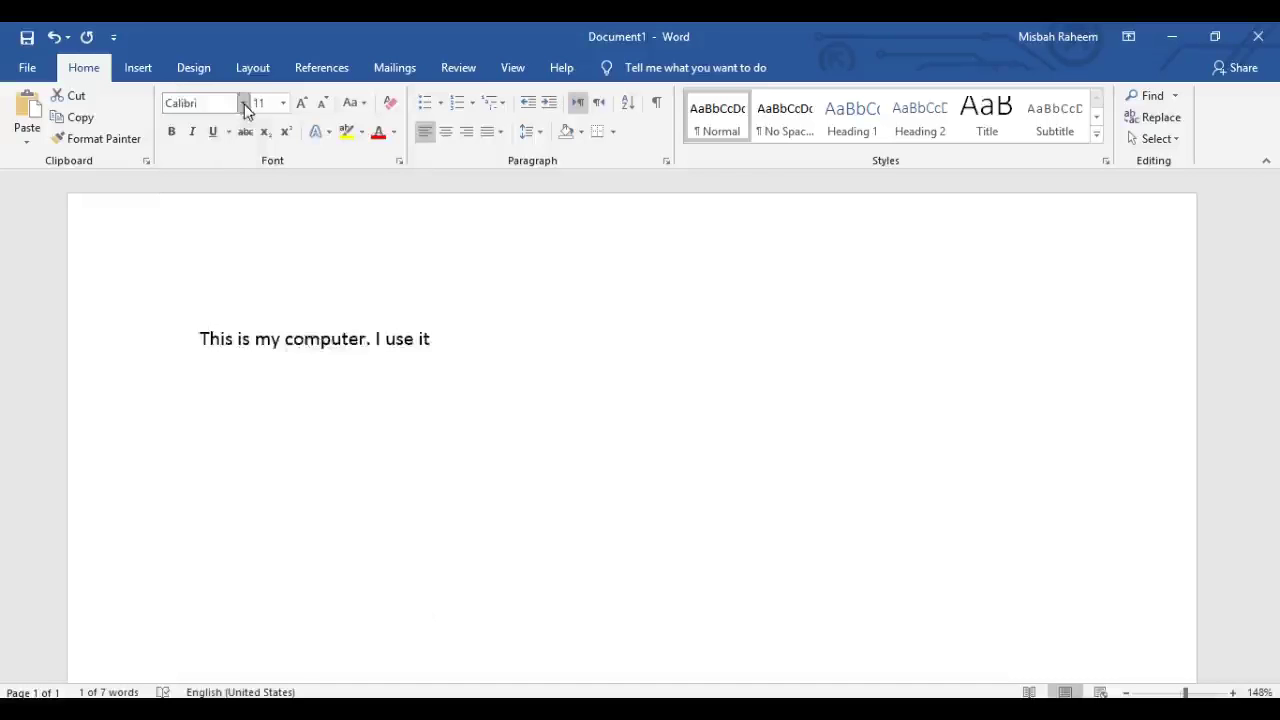
{"action": "left_click", "coordinate": [243, 104]}
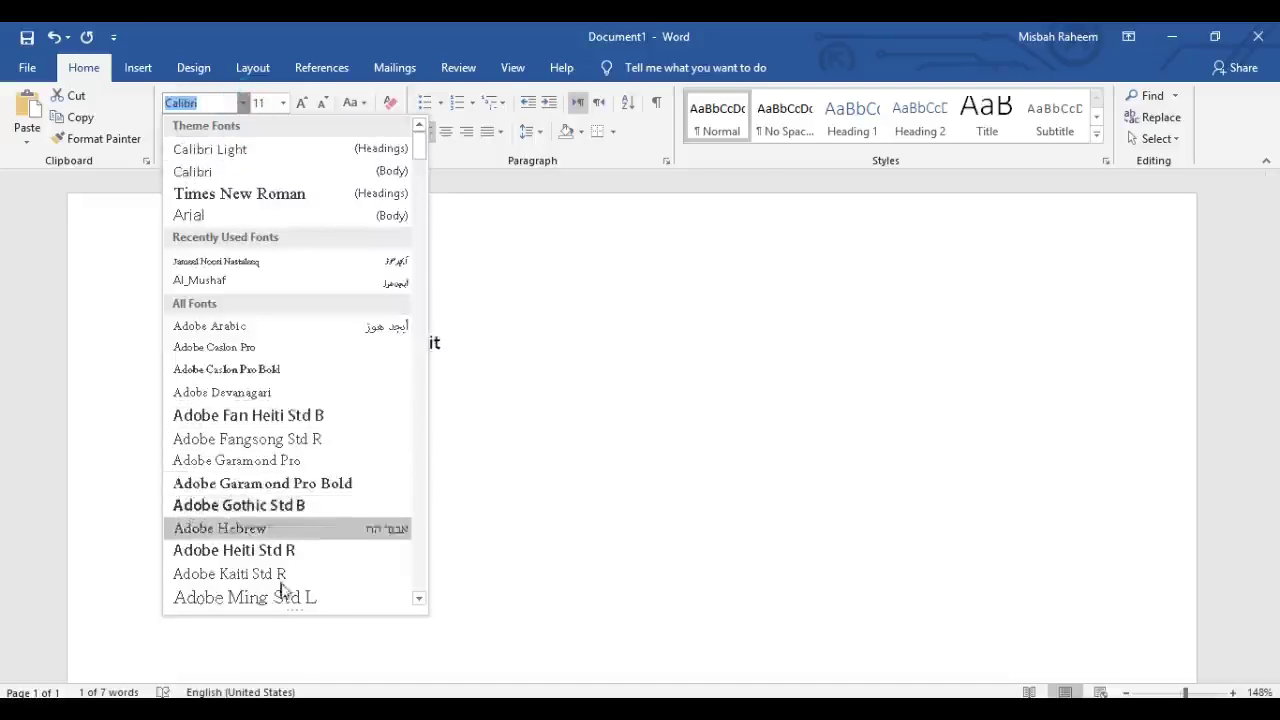
{"action": "scroll", "coordinate": [287, 580], "scroll_direction": "down", "scroll_amount": 2}
{"action": "scroll", "coordinate": [287, 578], "scroll_direction": "down", "scroll_amount": 3}
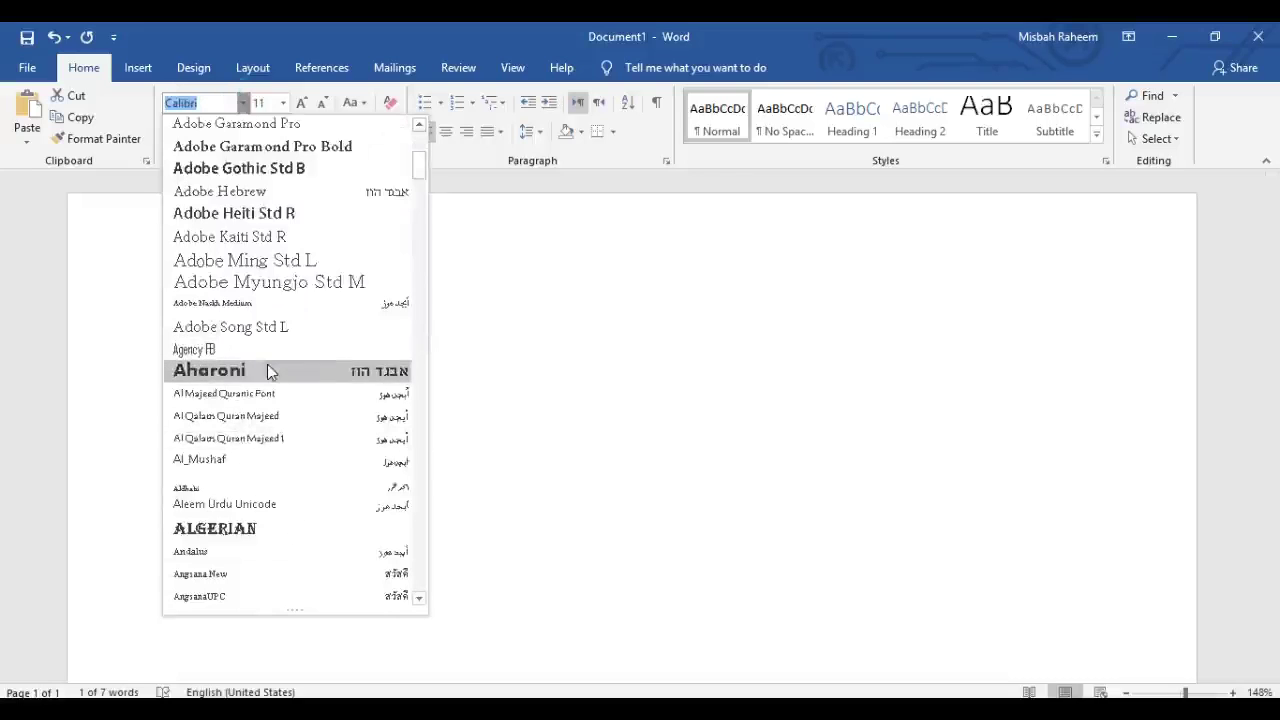
{"action": "left_click", "coordinate": [268, 371]}
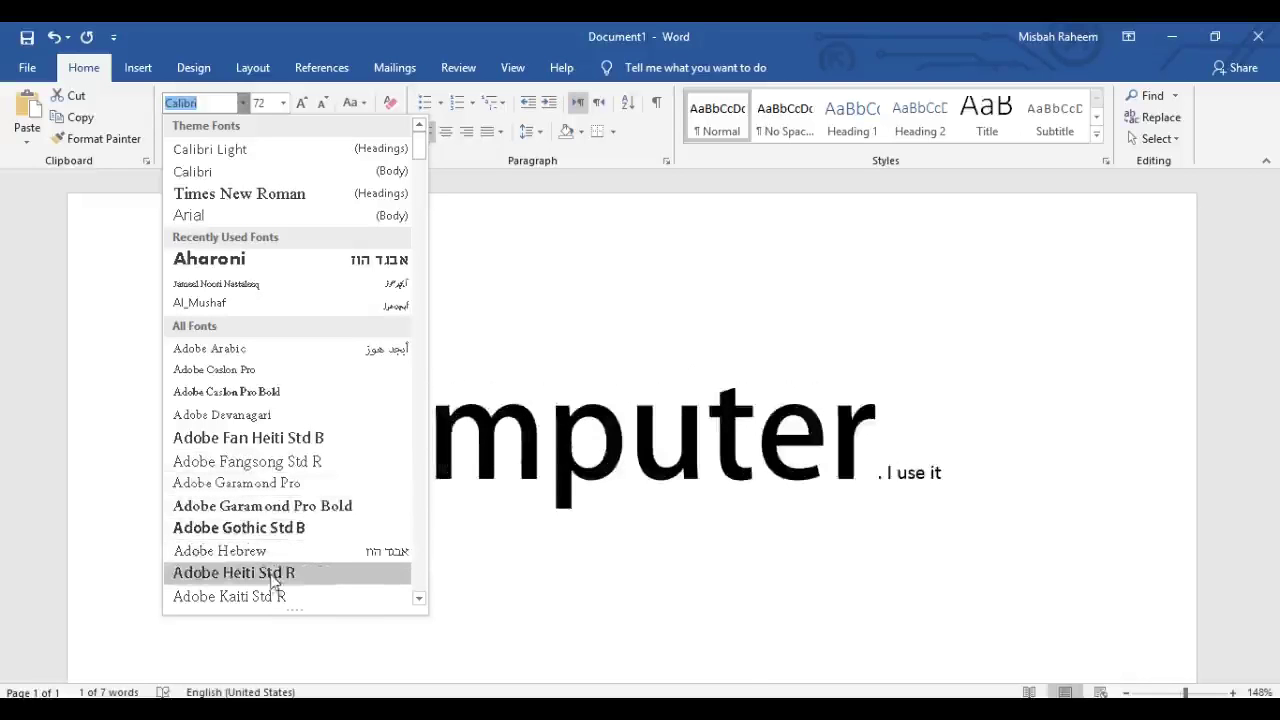
{"action": "scroll", "coordinate": [280, 525], "scroll_direction": "down", "scroll_amount": 5}
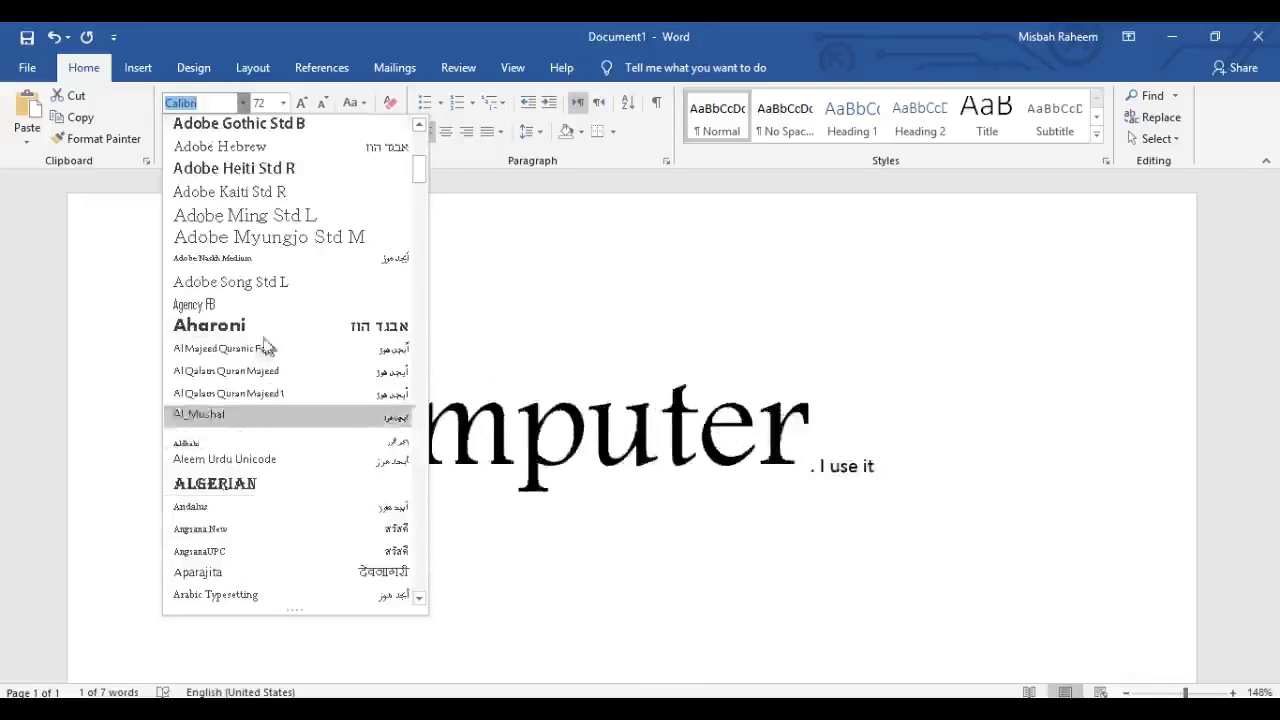
{"action": "left_click", "coordinate": [284, 484]}
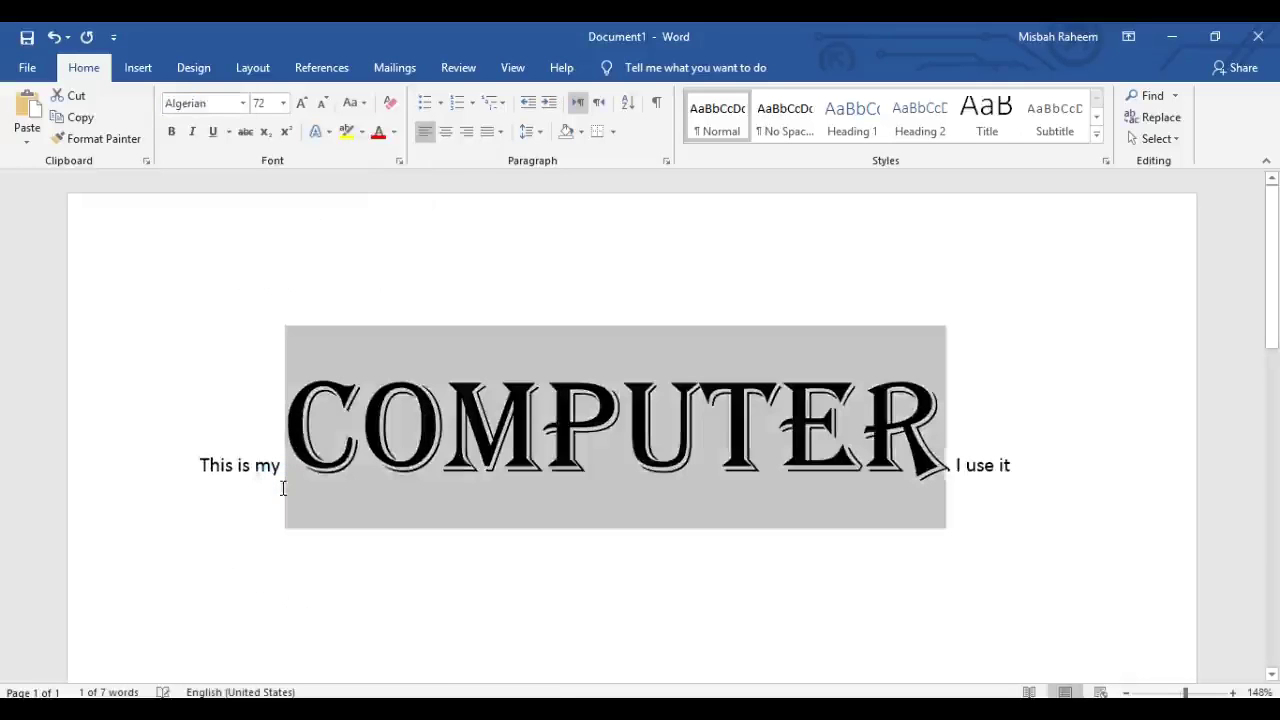
- Enlarge the selected word "COMPUTER" in increments to at least 100 points
{"action": "left_click", "coordinate": [283, 108]}
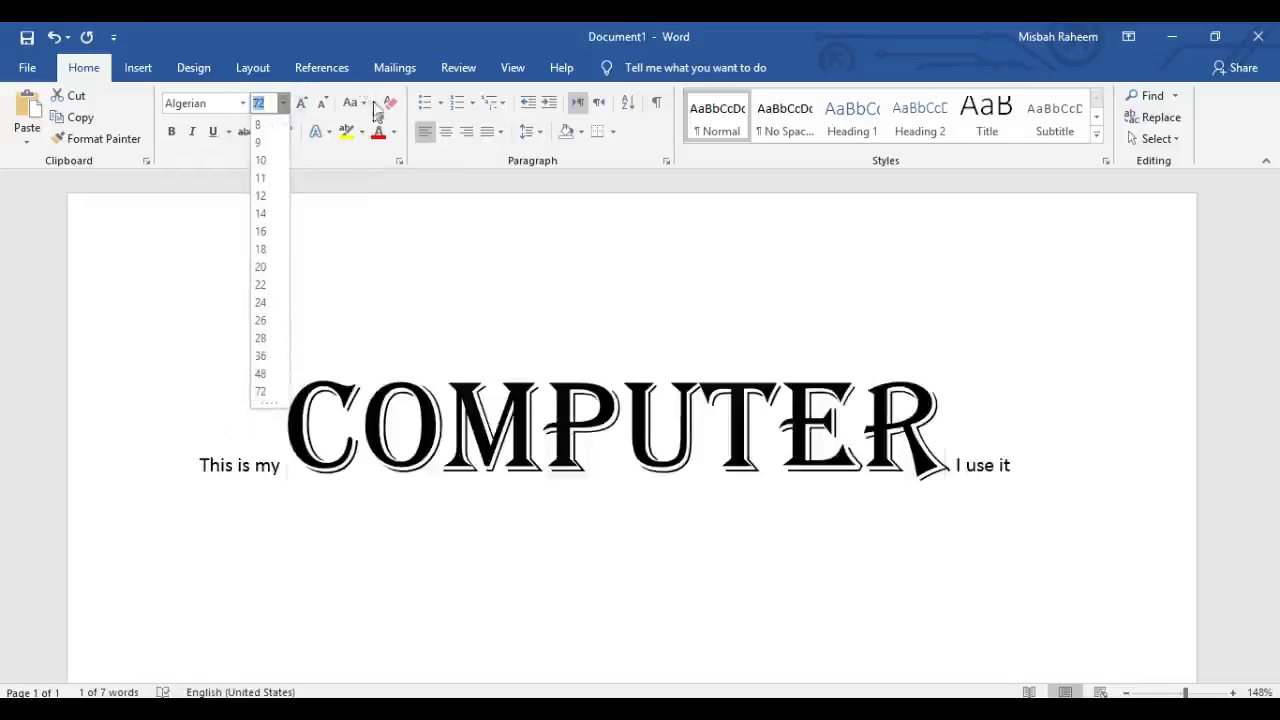
{"action": "left_click", "coordinate": [302, 110]}
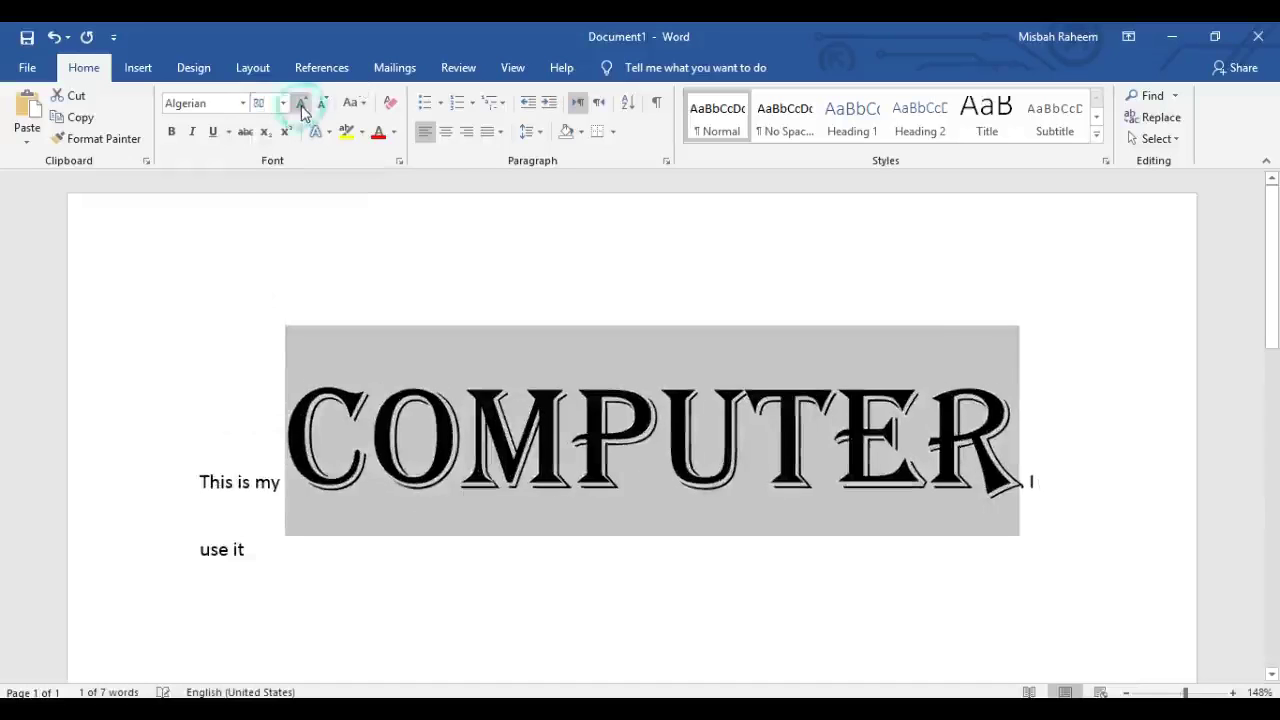
{"action": "left_click", "coordinate": [302, 110]}
{"action": "left_click", "coordinate": [302, 110]}
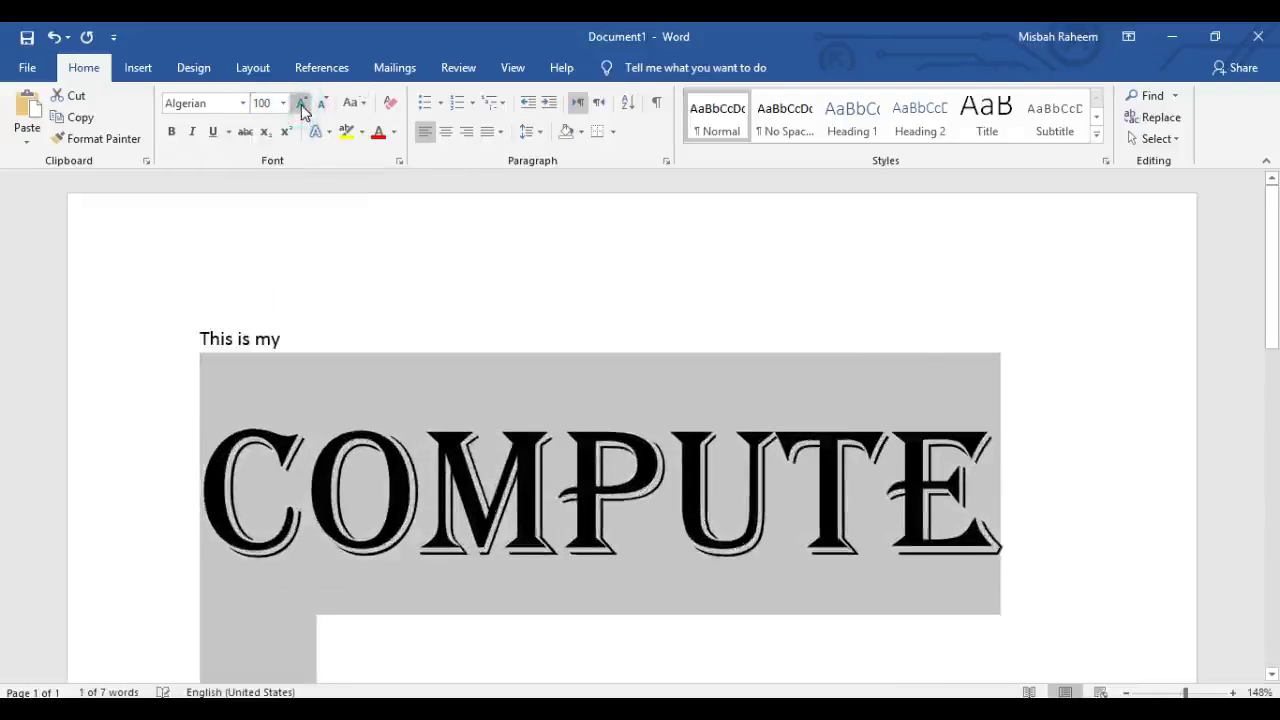
{"action": "left_click", "coordinate": [302, 110]}
- Reduce the font size of the selected word "COMPUTER" in increments to 36 points
{"action": "left_click", "coordinate": [325, 105]}
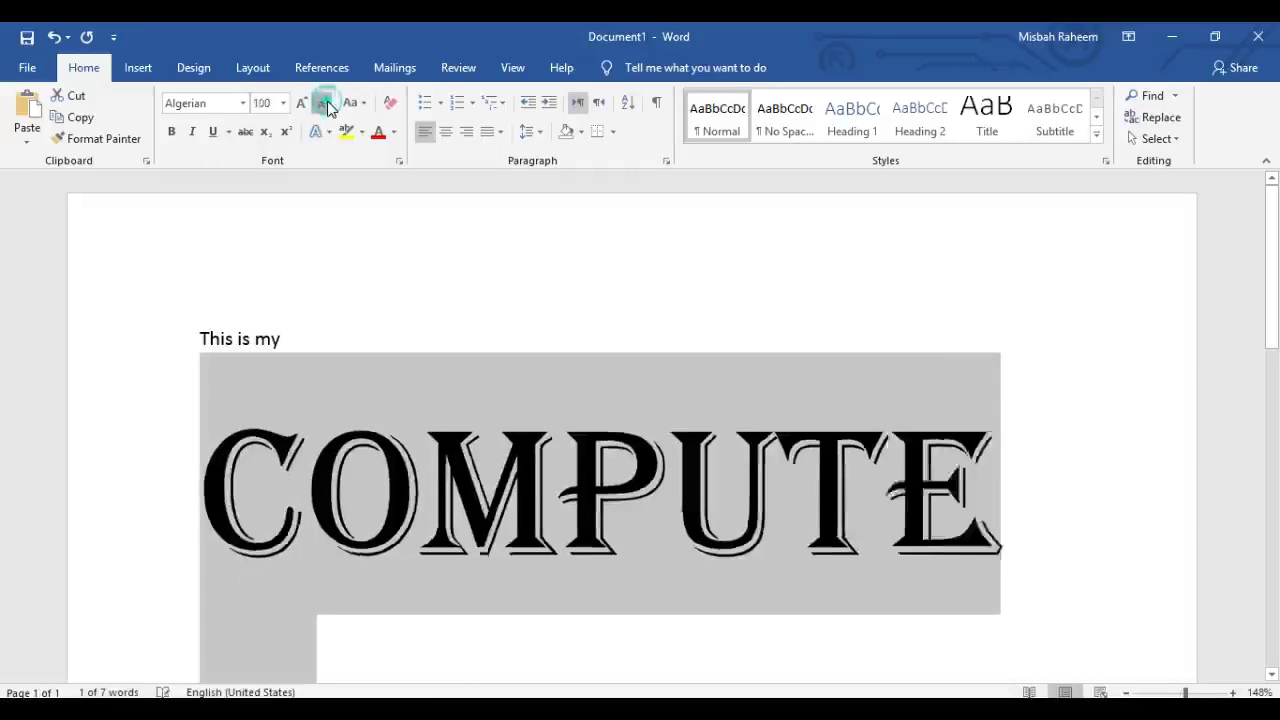
{"action": "left_click", "coordinate": [325, 105]}
{"action": "left_click", "coordinate": [325, 105]}
{"action": "left_click", "coordinate": [325, 105]}
{"action": "left_click", "coordinate": [325, 105]}
{"action": "left_click", "coordinate": [325, 105]}
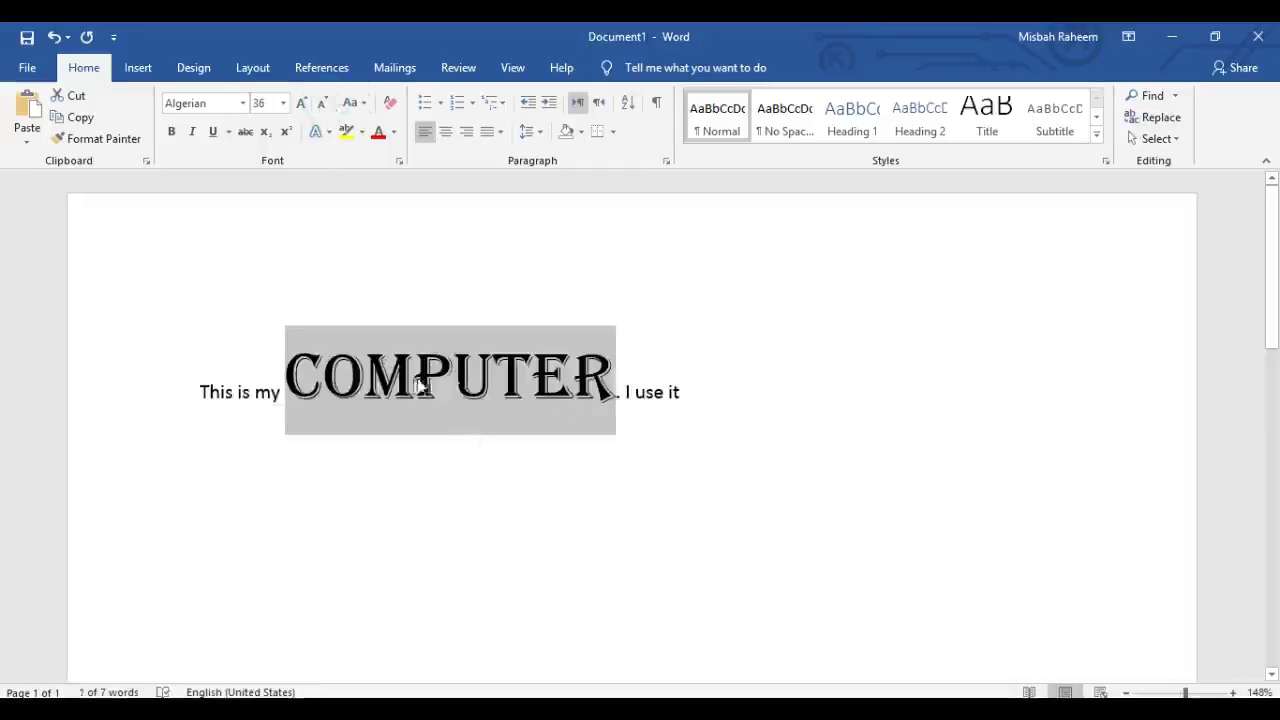
- Change the case of the word "COMPUTER" to lowercase and set it in the Agency FB font
{"action": "left_click", "coordinate": [357, 102]}
{"action": "left_click", "coordinate": [407, 147]}
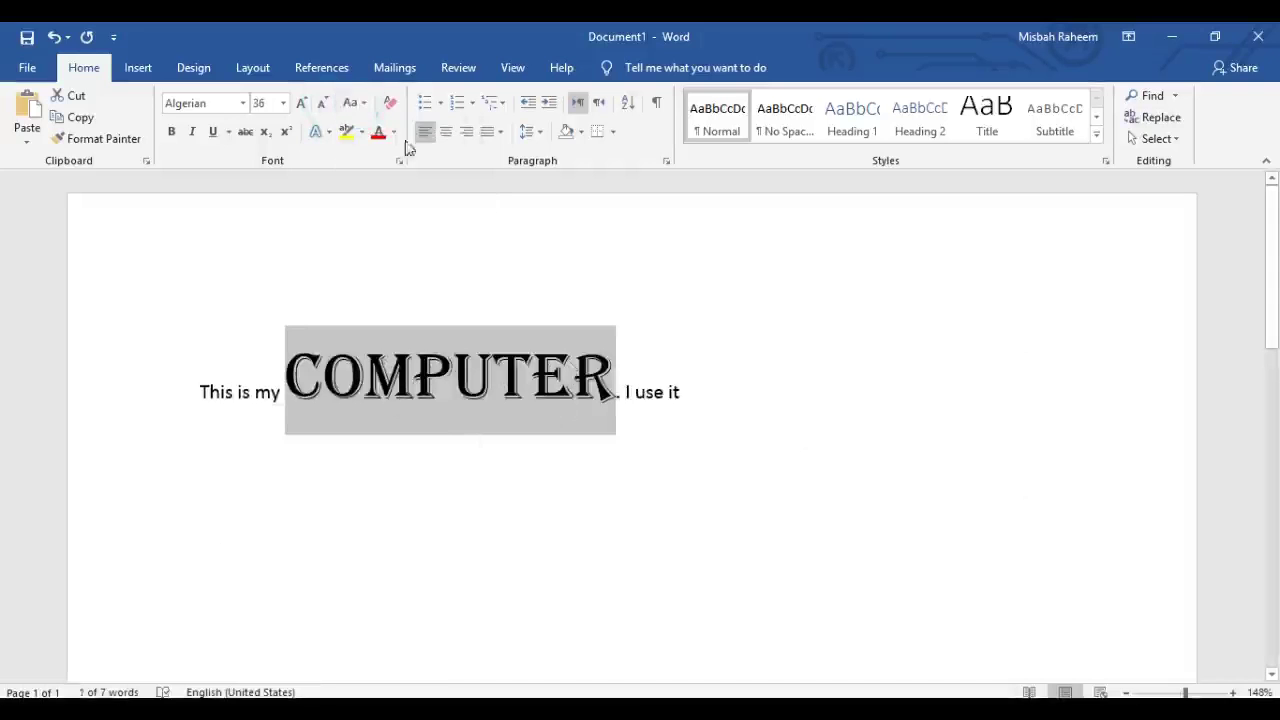
{"action": "left_click", "coordinate": [353, 104]}
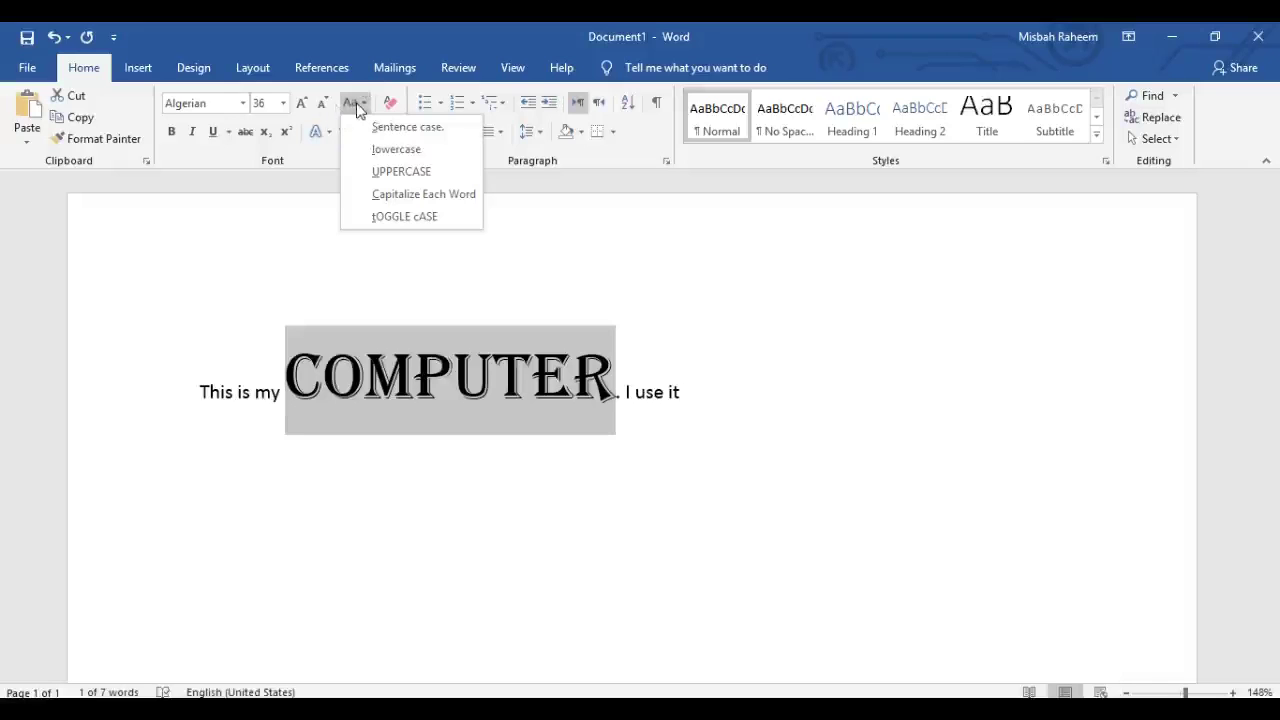
{"action": "left_click", "coordinate": [386, 149]}
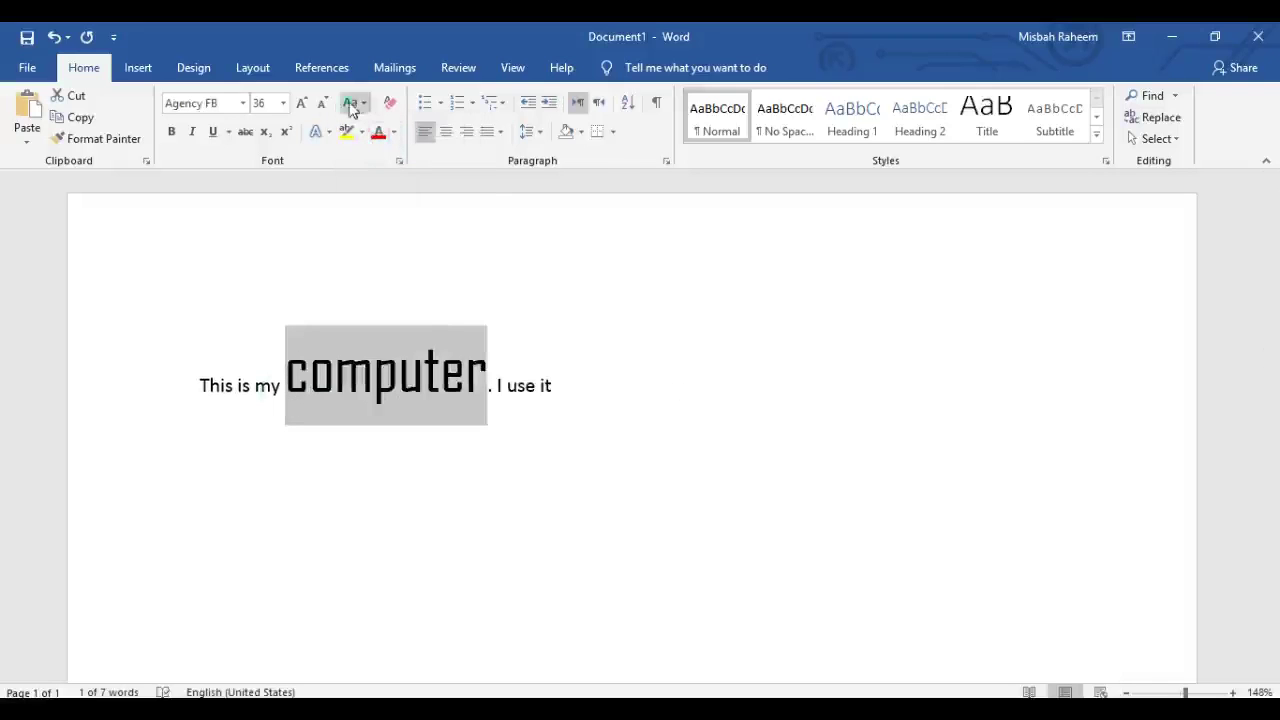
- Try converting the word "computer" to uppercase and undo the case change
{"action": "left_click", "coordinate": [352, 102]}
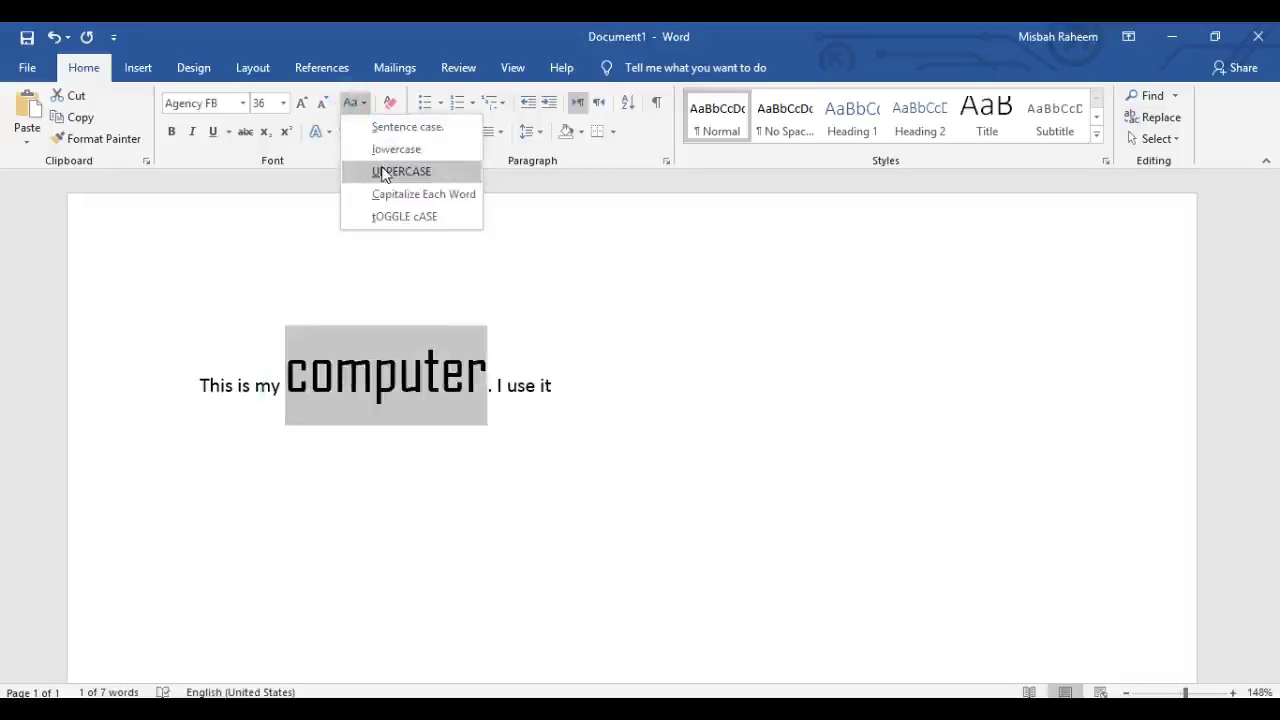
{"action": "left_click", "coordinate": [385, 172]}
{"action": "key", "text": "ctrl+z"}
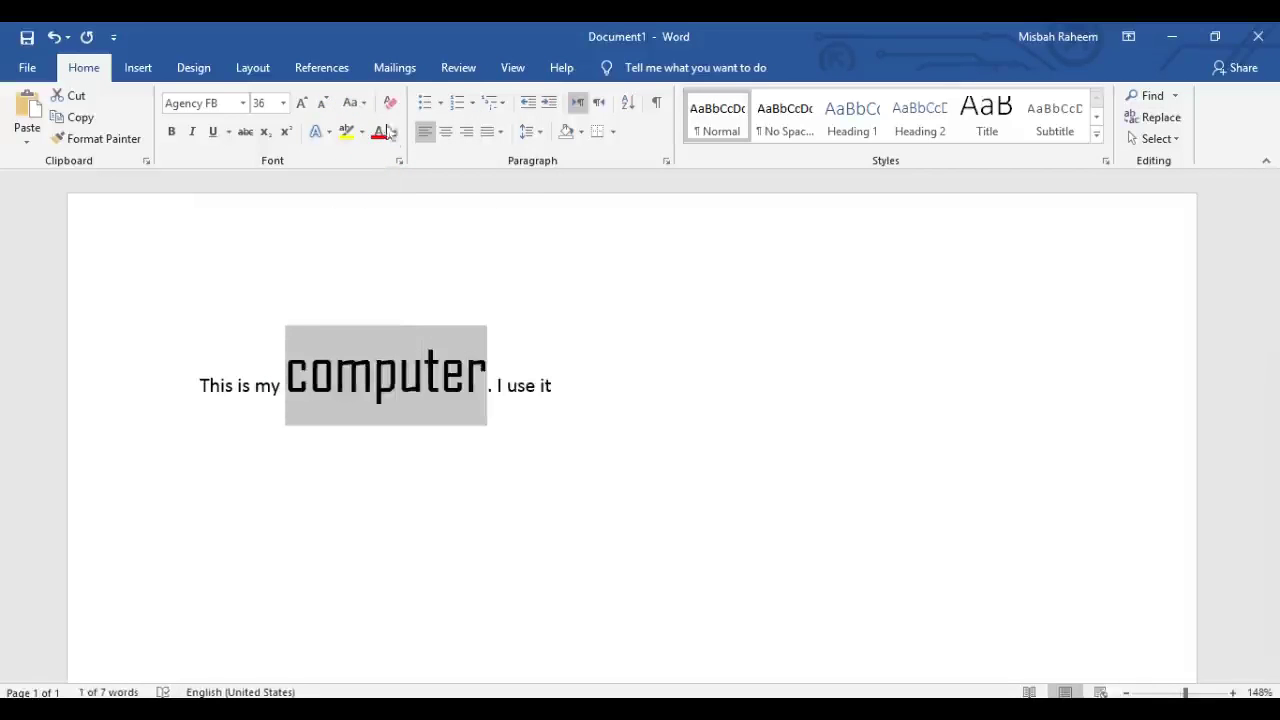
- Set the font colour of the word "computer" to the darkest theme green and deselect the word
{"action": "left_click", "coordinate": [393, 132]}
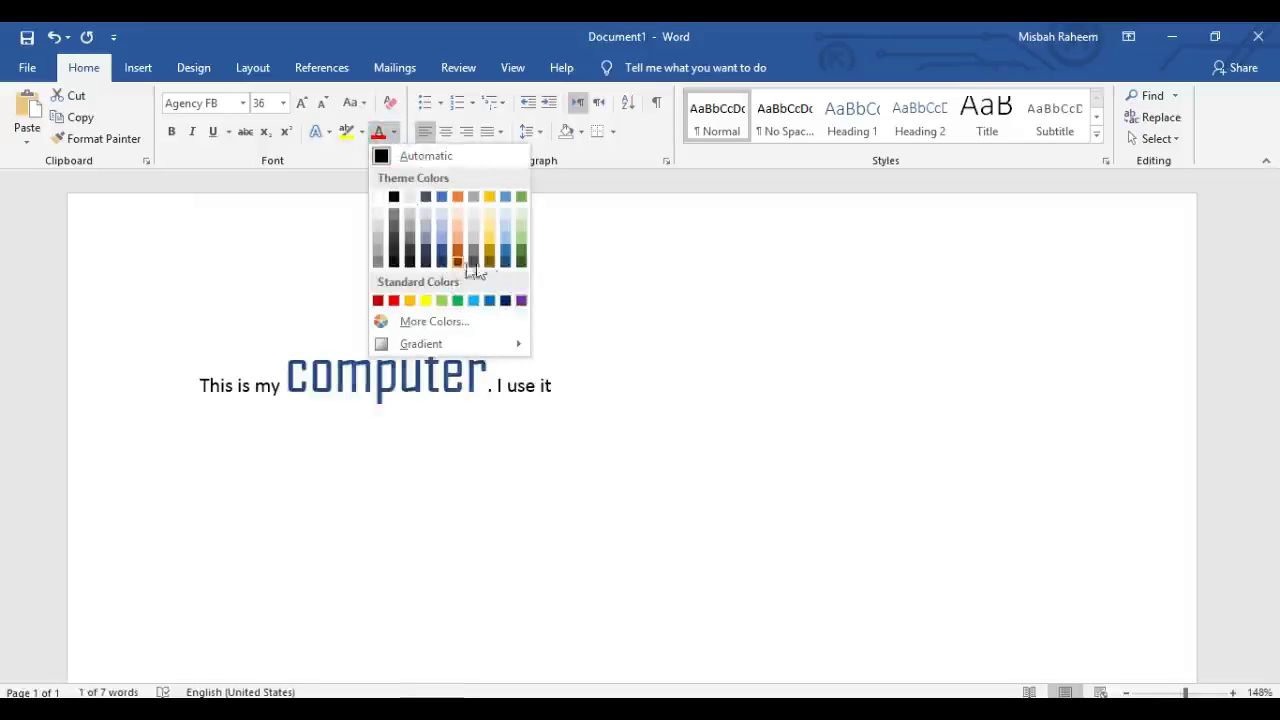
{"action": "left_click", "coordinate": [521, 262]}
{"action": "left_click", "coordinate": [578, 388]}
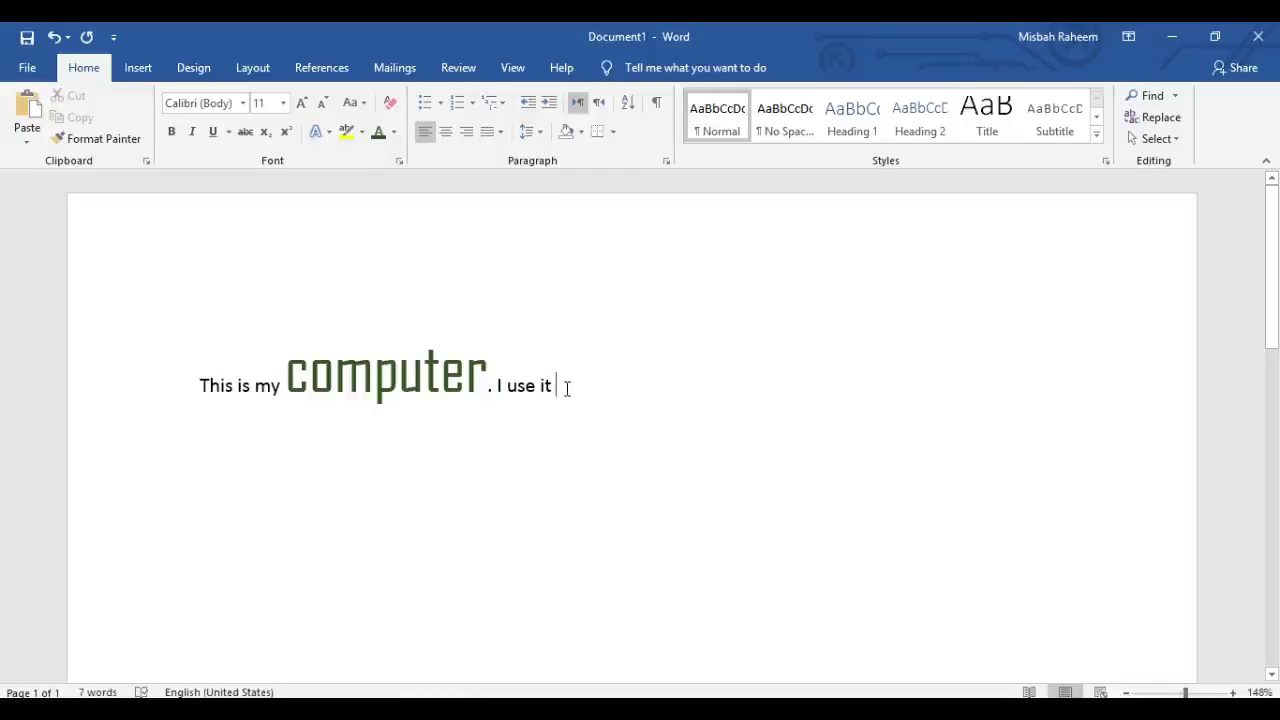
- Delete the whole line of text and start a bulleted list with the multicoloured picture bullet
{"action": "left_click_drag", "start_coordinate": [568, 390], "coordinate": [137, 400]}
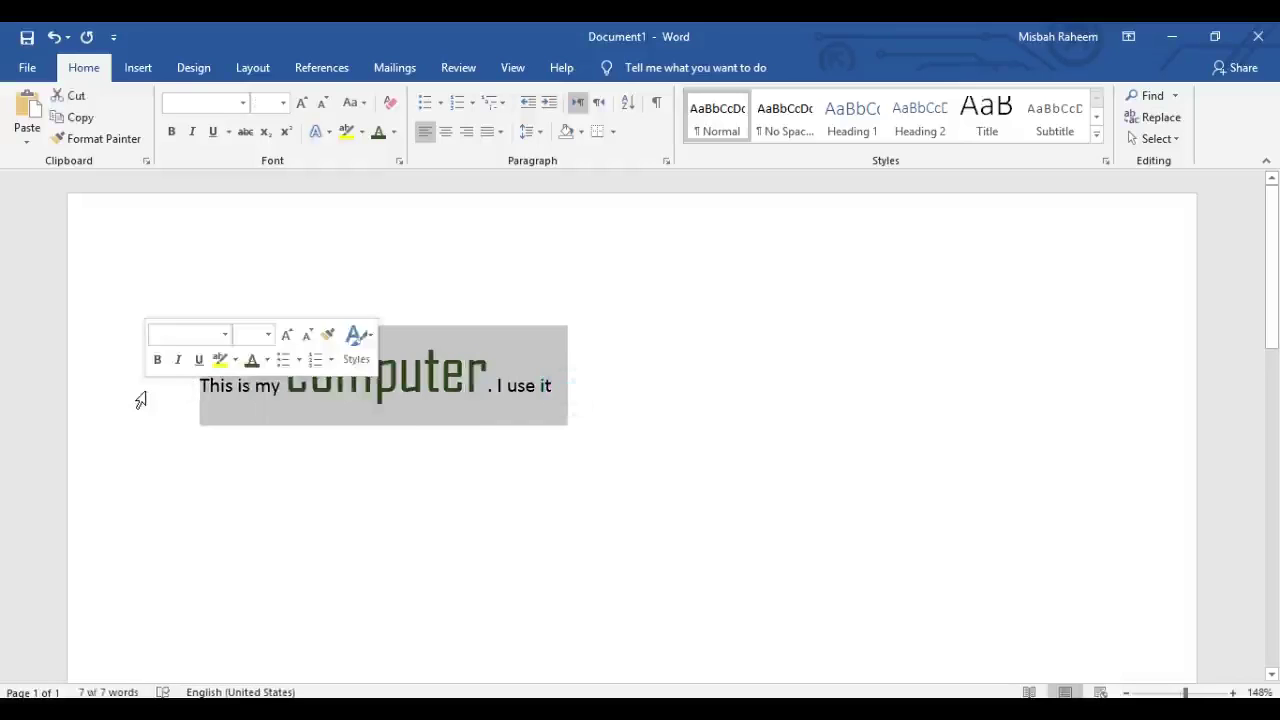
{"action": "key", "text": "Delete"}
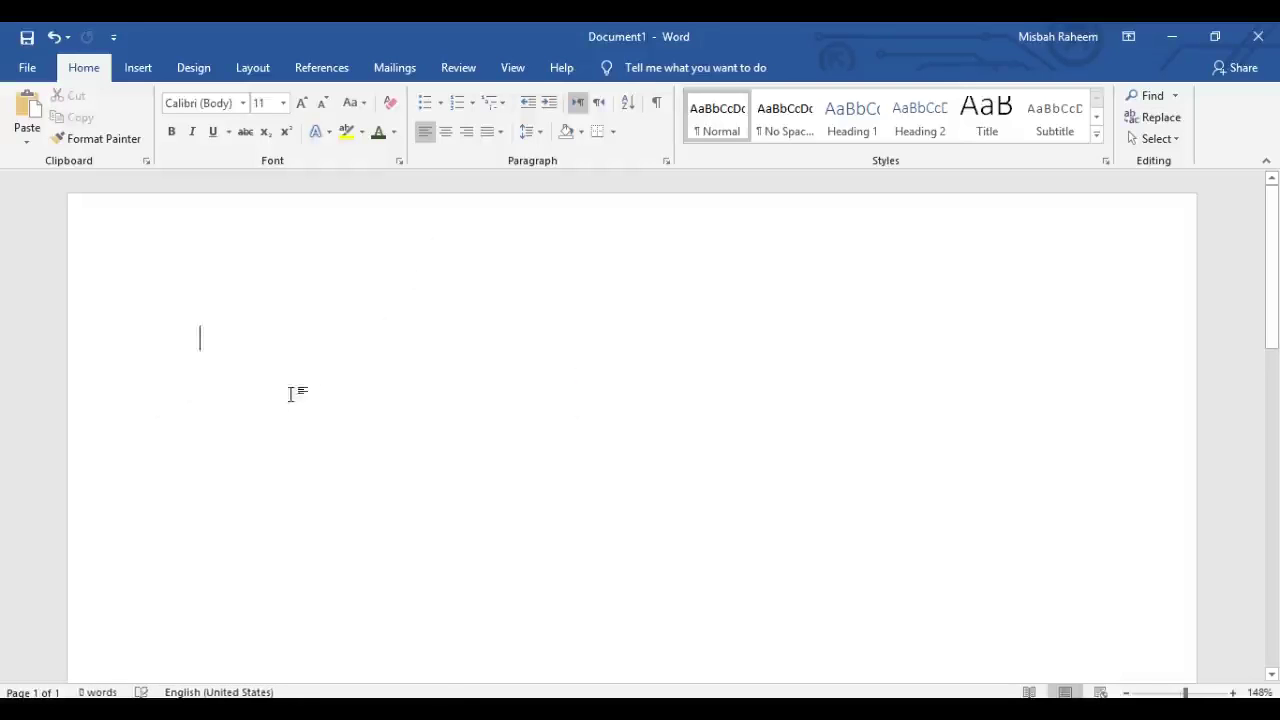
{"action": "left_click", "coordinate": [442, 104]}
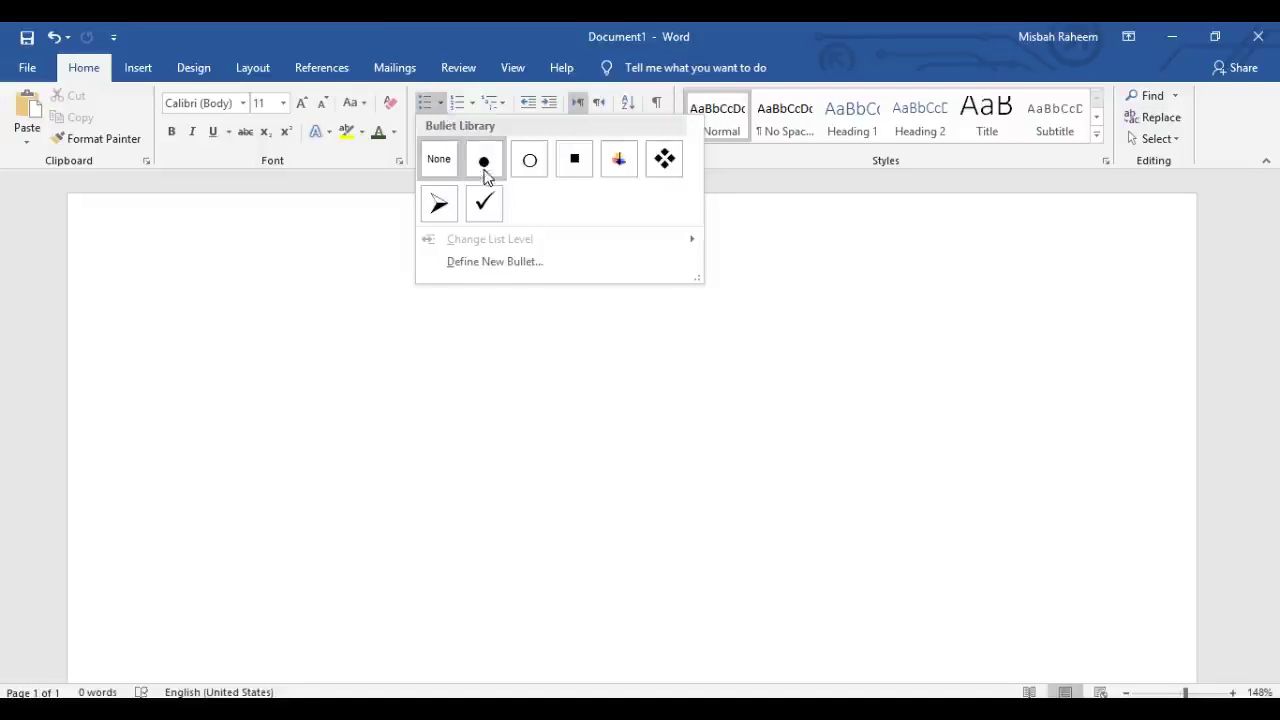
{"action": "left_click", "coordinate": [609, 153]}
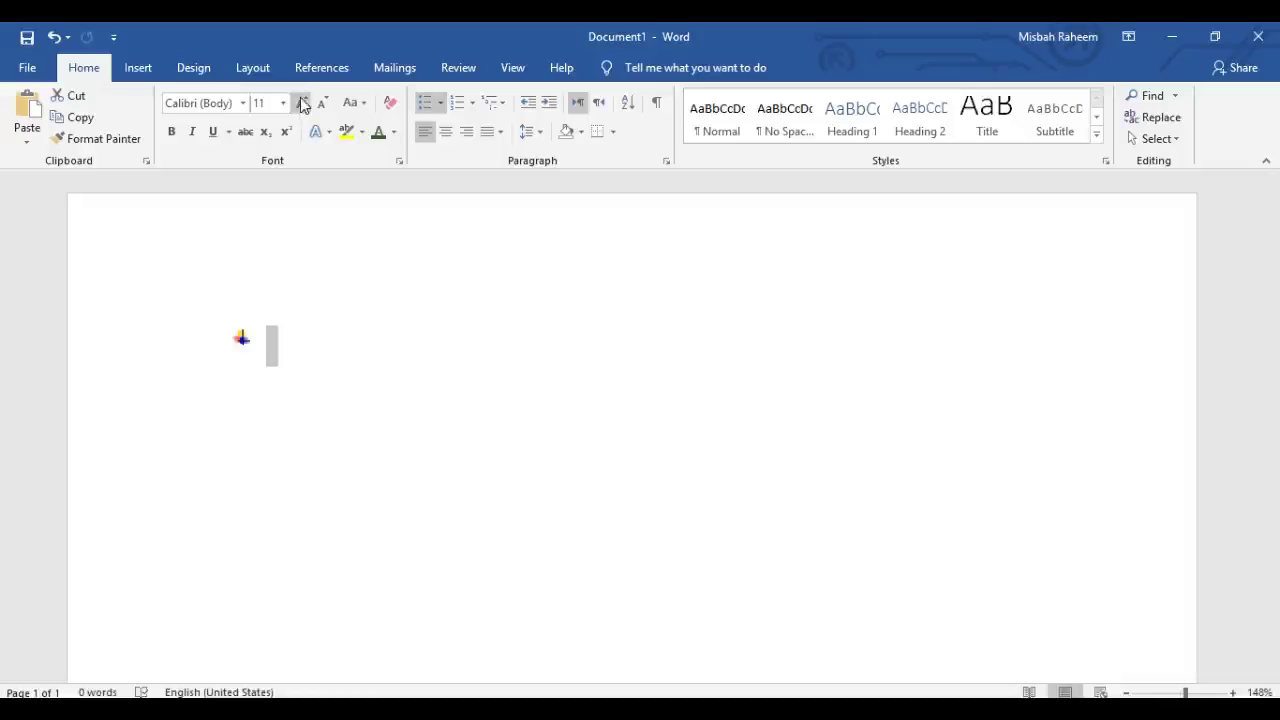
- Enlarge the picture bullet by raising the empty list item's font size to 48 points
{"action": "left_click", "coordinate": [301, 103]}
{"action": "left_click", "coordinate": [301, 103]}
{"action": "left_click", "coordinate": [301, 103]}
{"action": "left_click", "coordinate": [301, 103]}
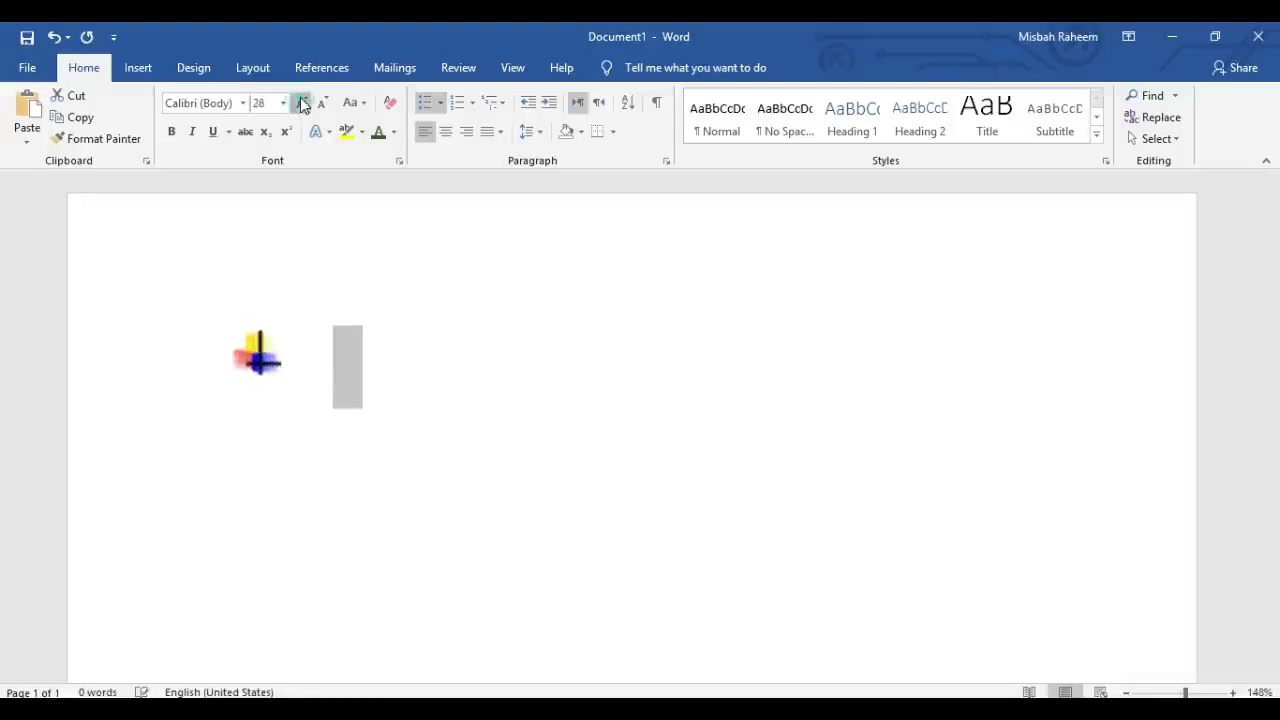
{"action": "left_click", "coordinate": [301, 103]}
{"action": "left_click", "coordinate": [474, 104]}
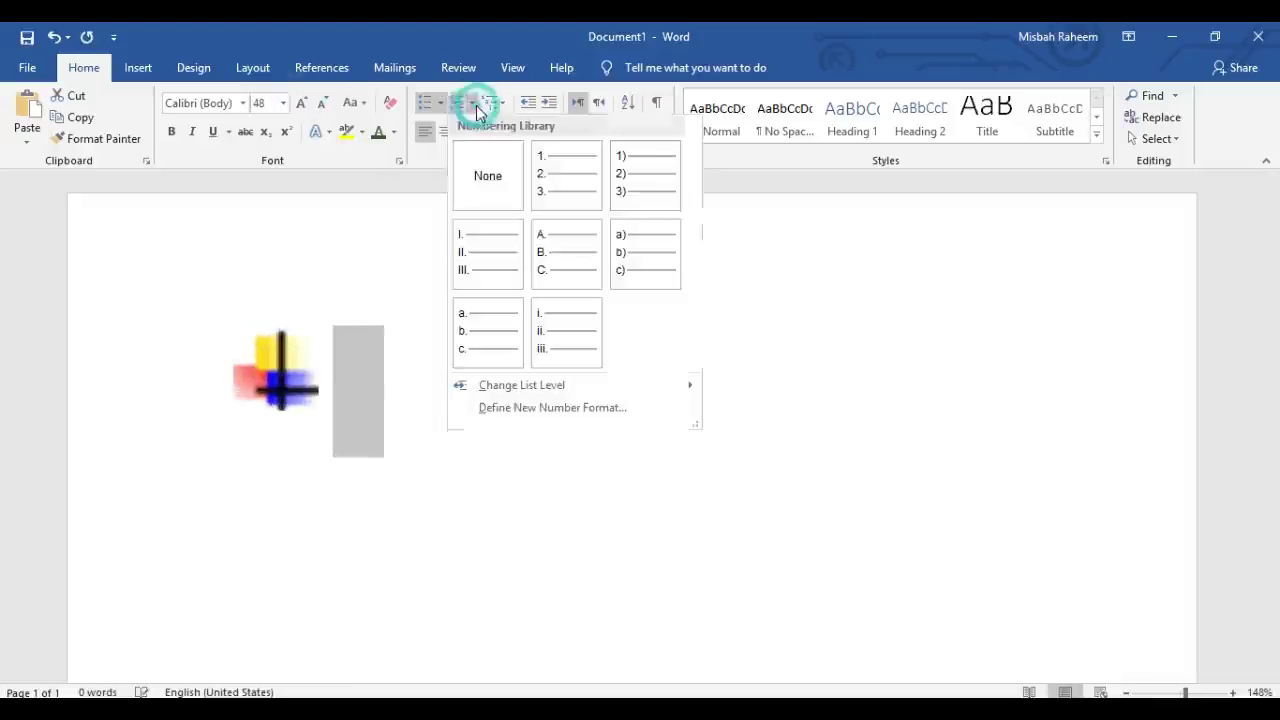
{"action": "left_click", "coordinate": [385, 303]}
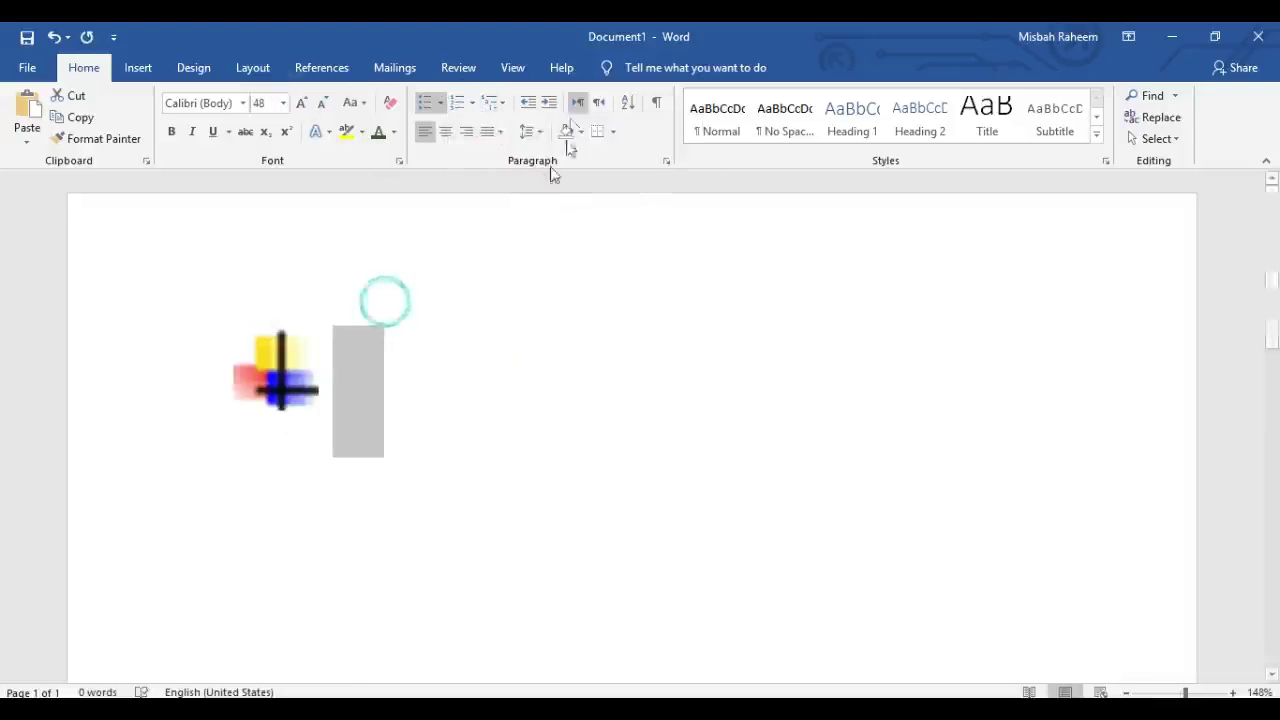
- Try centre and right alignment on the bulleted paragraph and return it to left alignment
{"action": "left_click", "coordinate": [446, 132]}
{"action": "left_click", "coordinate": [466, 132]}
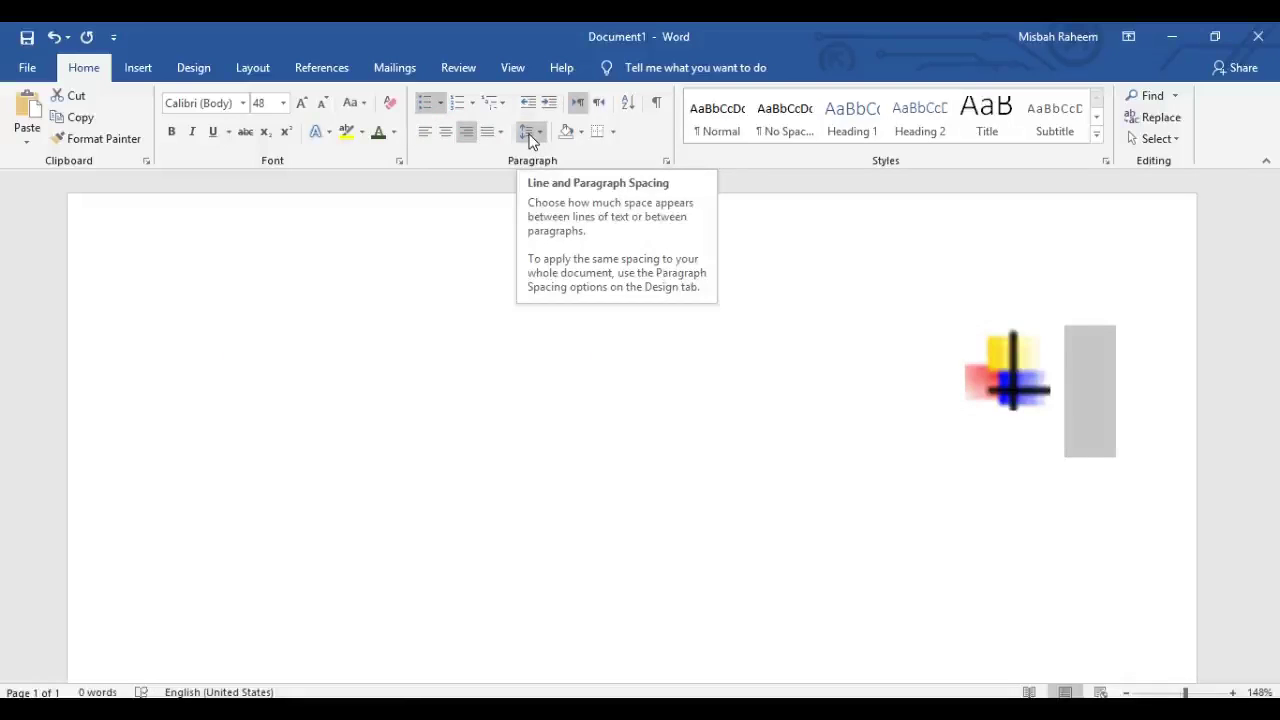
{"action": "left_click", "coordinate": [530, 136]}
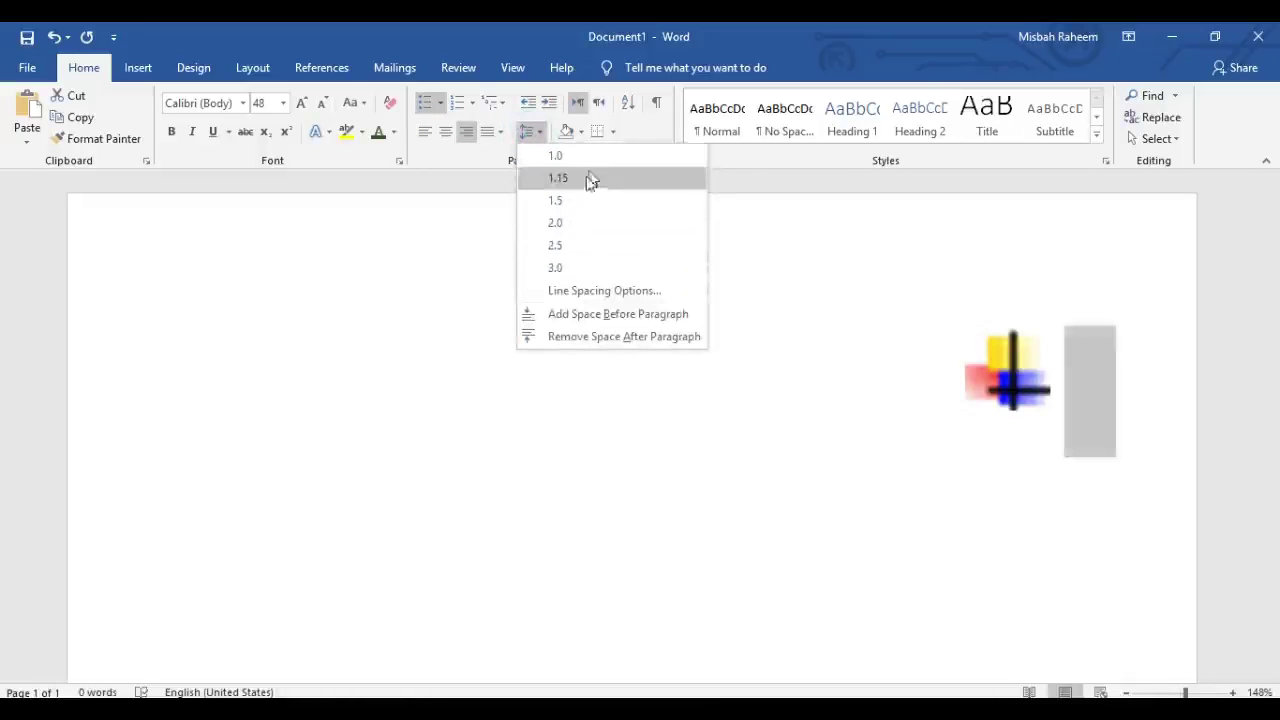
{"action": "left_click", "coordinate": [952, 444]}
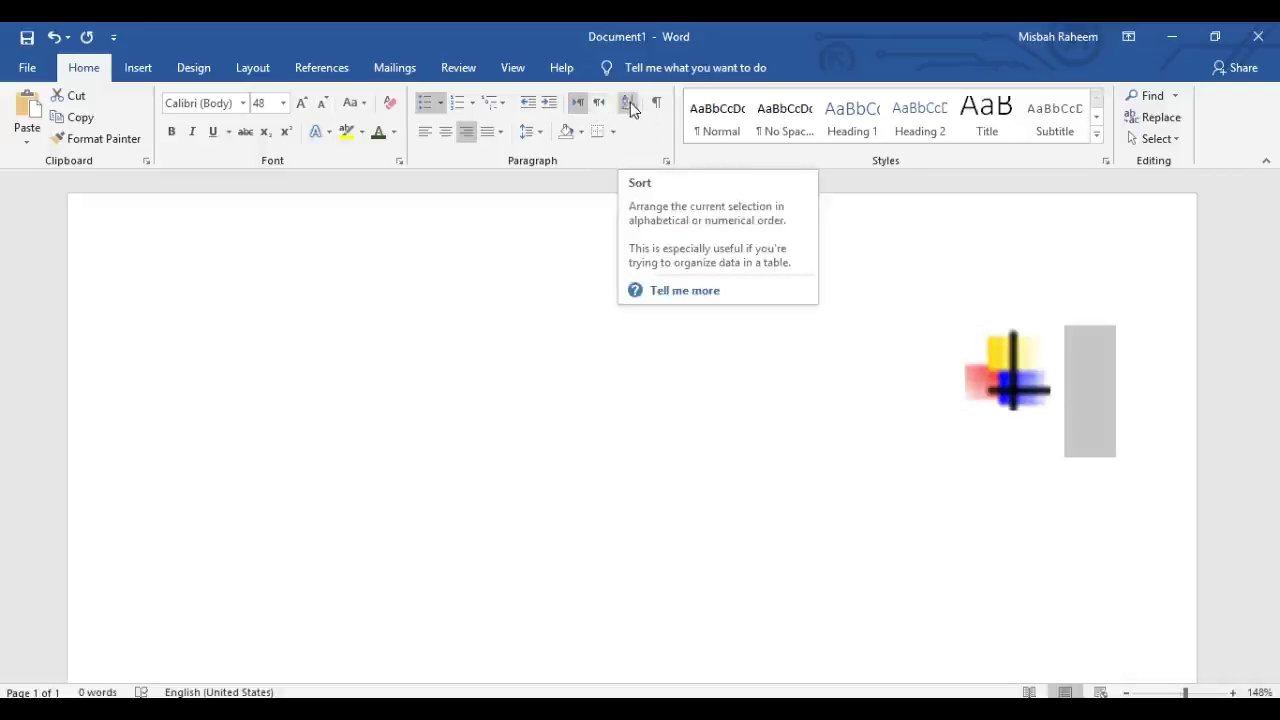
{"action": "key", "text": "ctrl+l"}
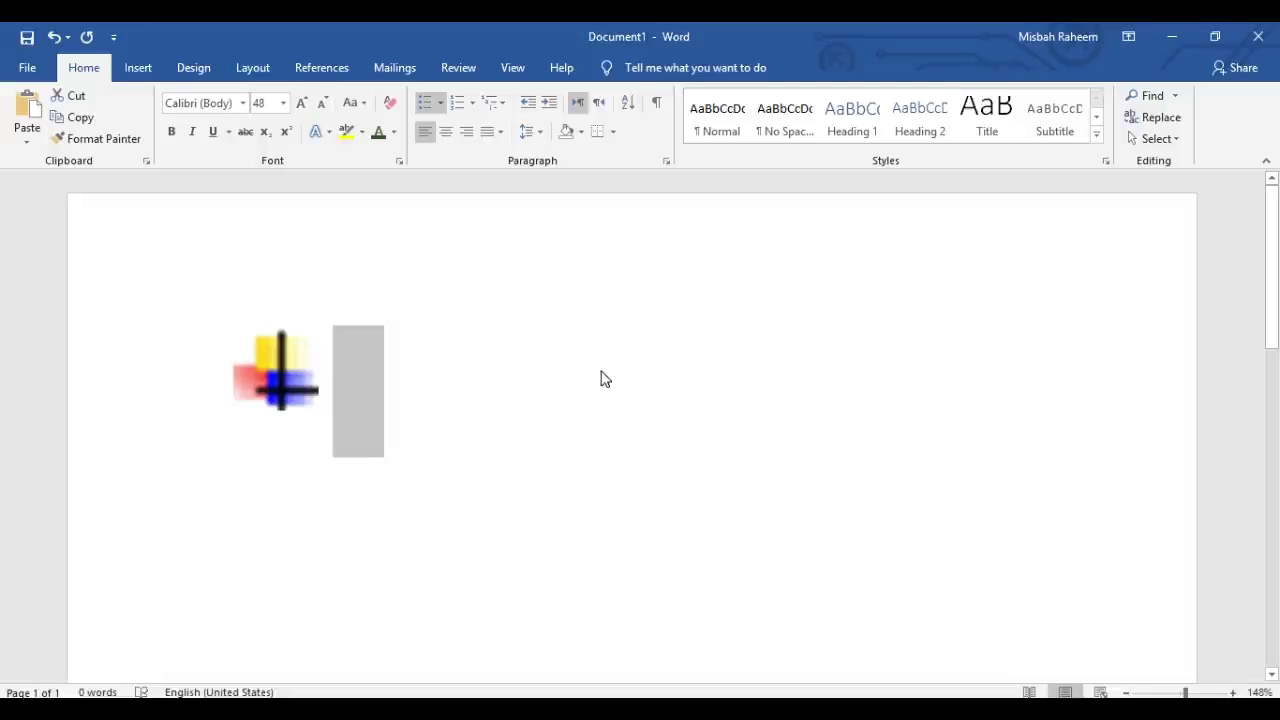
- Fill the picture-bulleted list with four first names, one per item, and start a fifth empty item
{"action": "type", "text": "muhammad"}
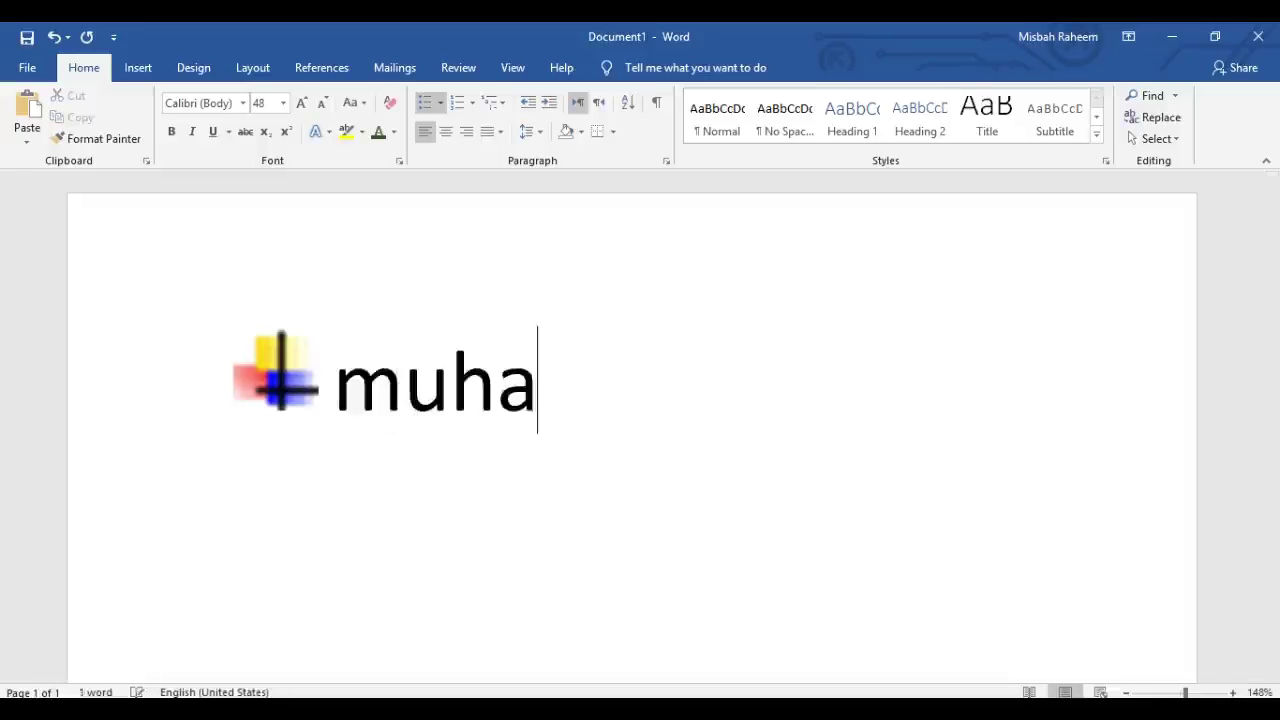
{"action": "key", "text": "Return"}
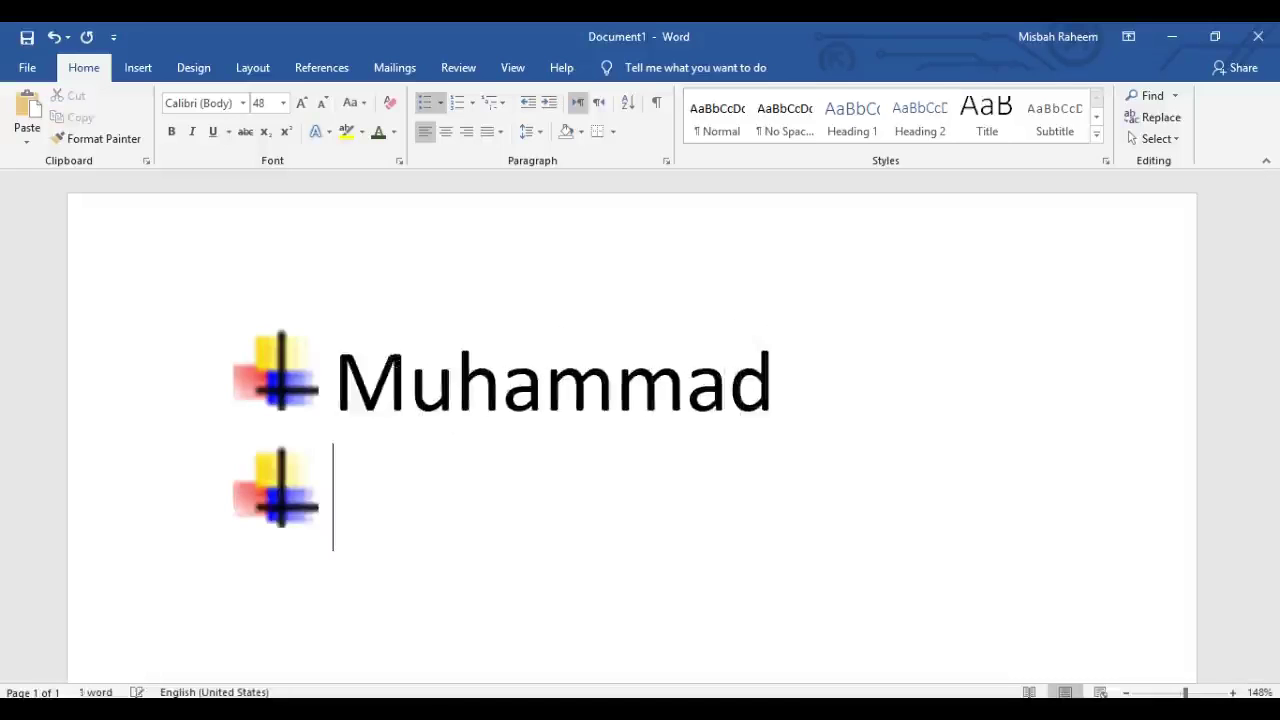
{"action": "type", "text": "ahmad"}
{"action": "key", "text": "Return"}
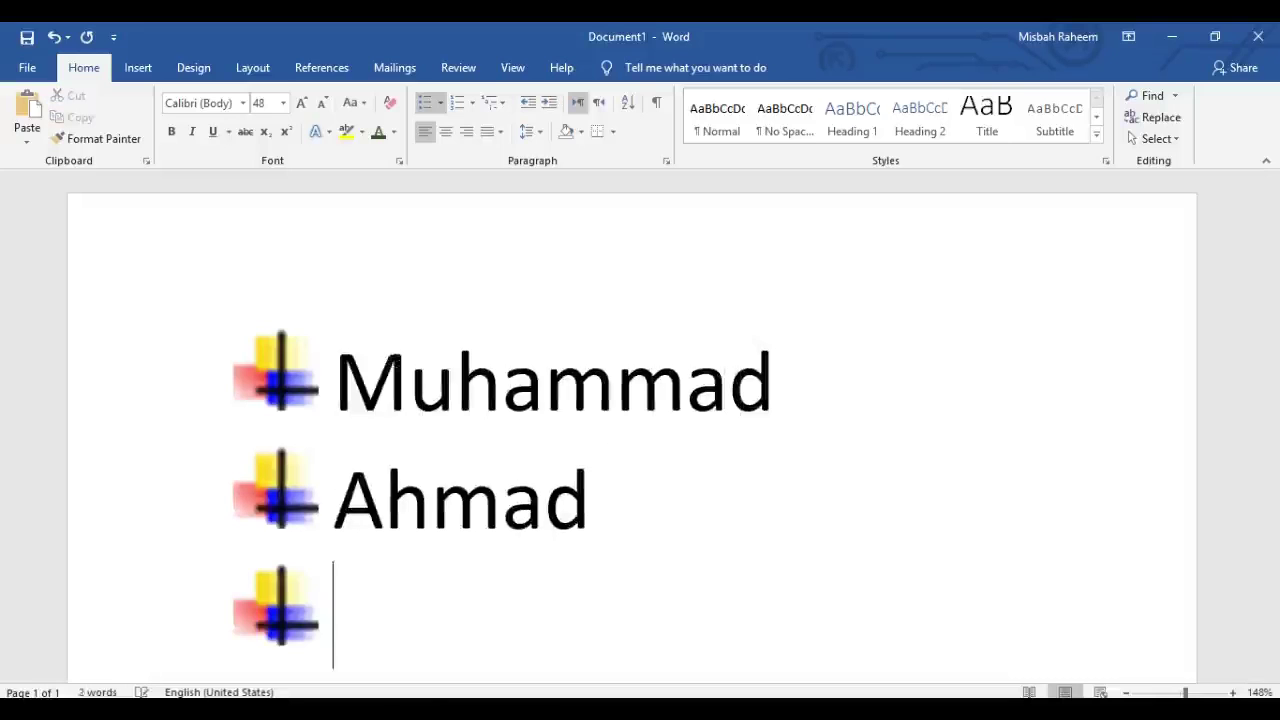
{"action": "type", "text": "khalid"}
{"action": "key", "text": "Return"}
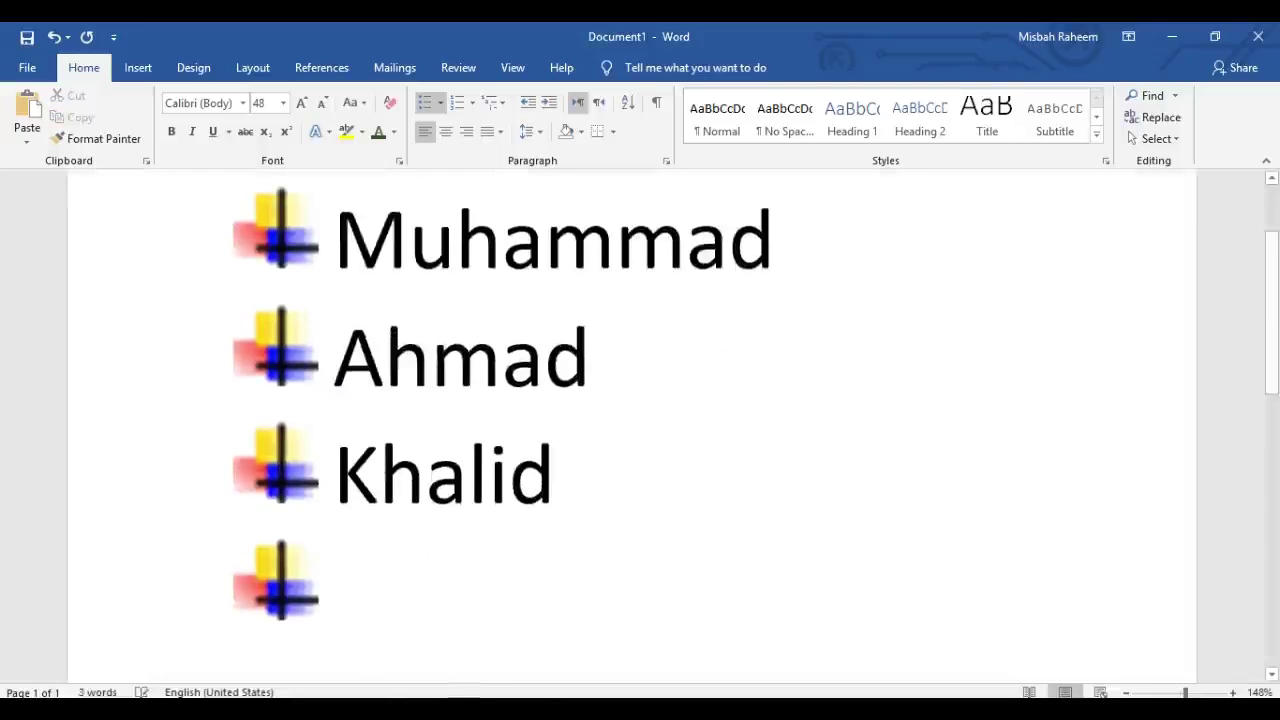
{"action": "type", "text": "bilal"}
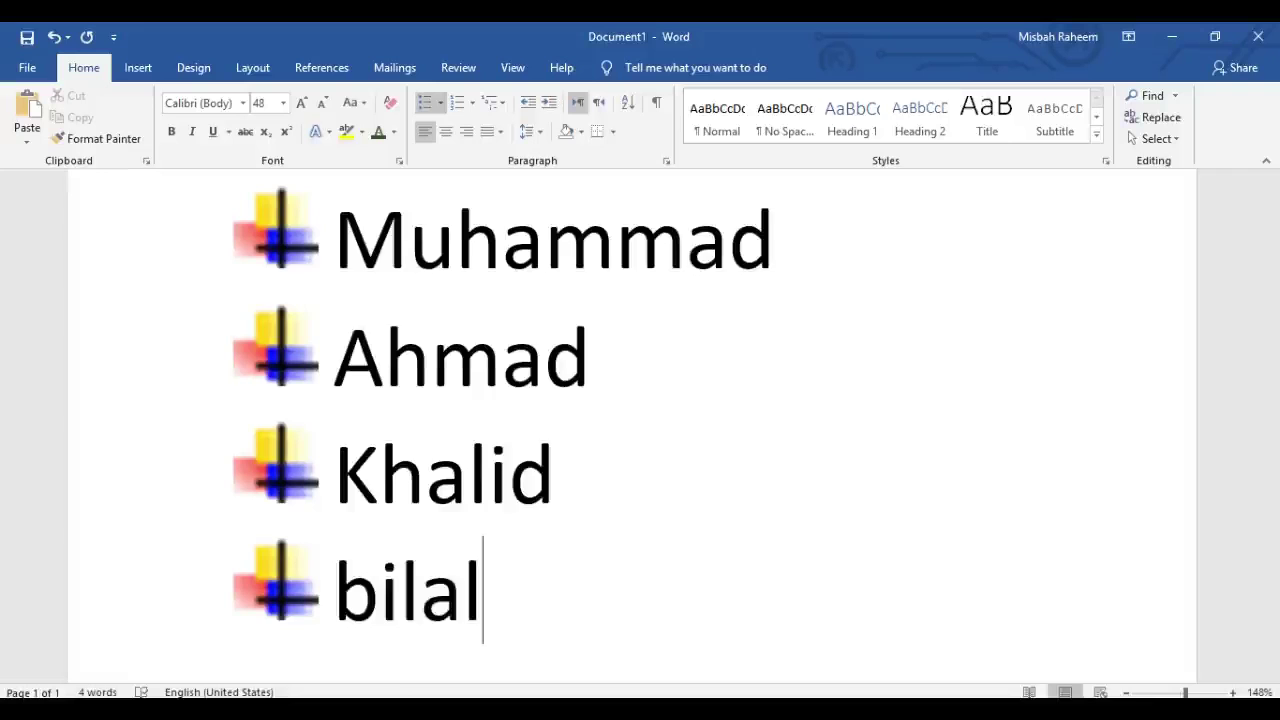
{"action": "key", "text": "Return"}
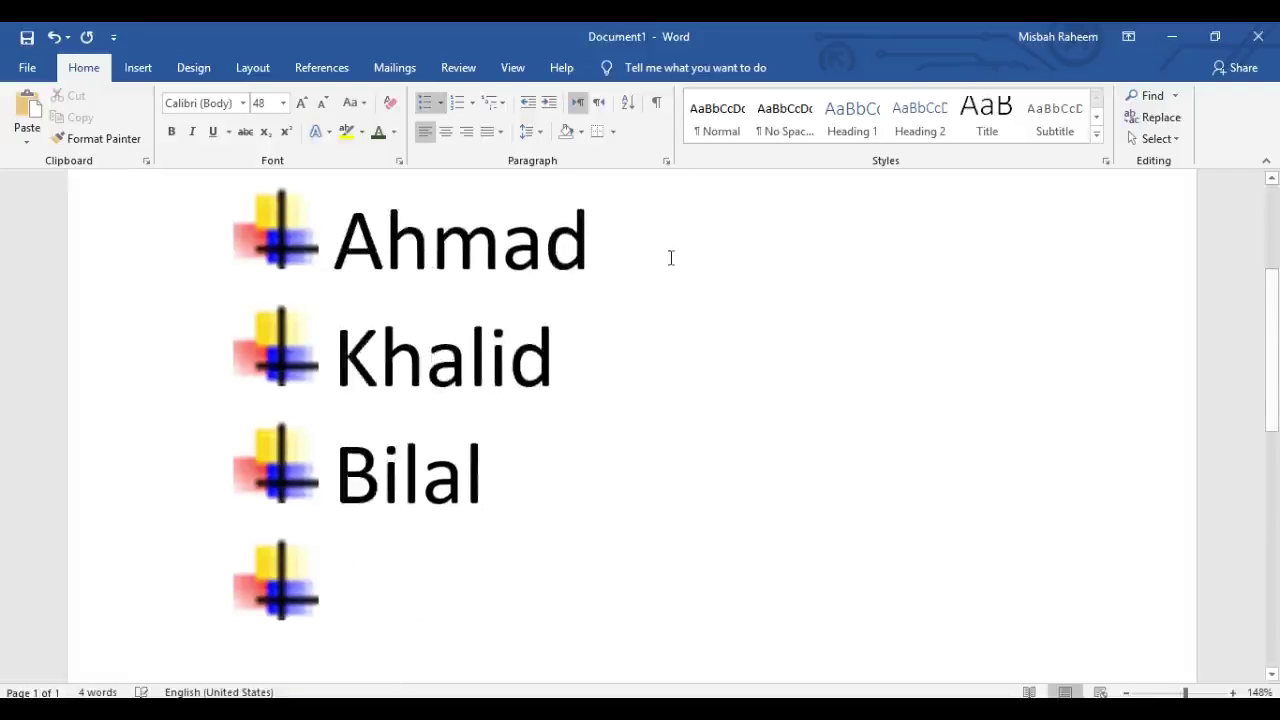
- Sort the four bulleted names by paragraph as text in ascending order, with no header row
{"action": "scroll", "coordinate": [671, 258], "scroll_direction": "up", "scroll_amount": 1}
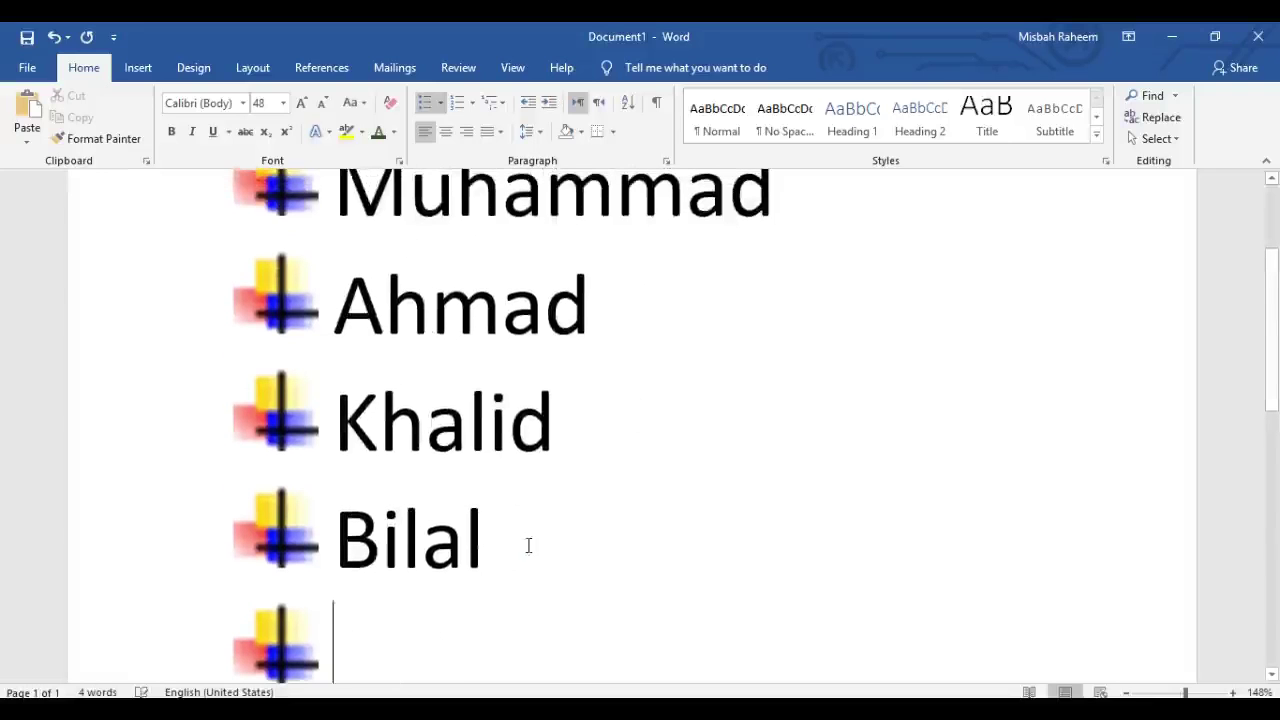
{"action": "left_click_drag", "start_coordinate": [505, 547], "coordinate": [337, 172]}
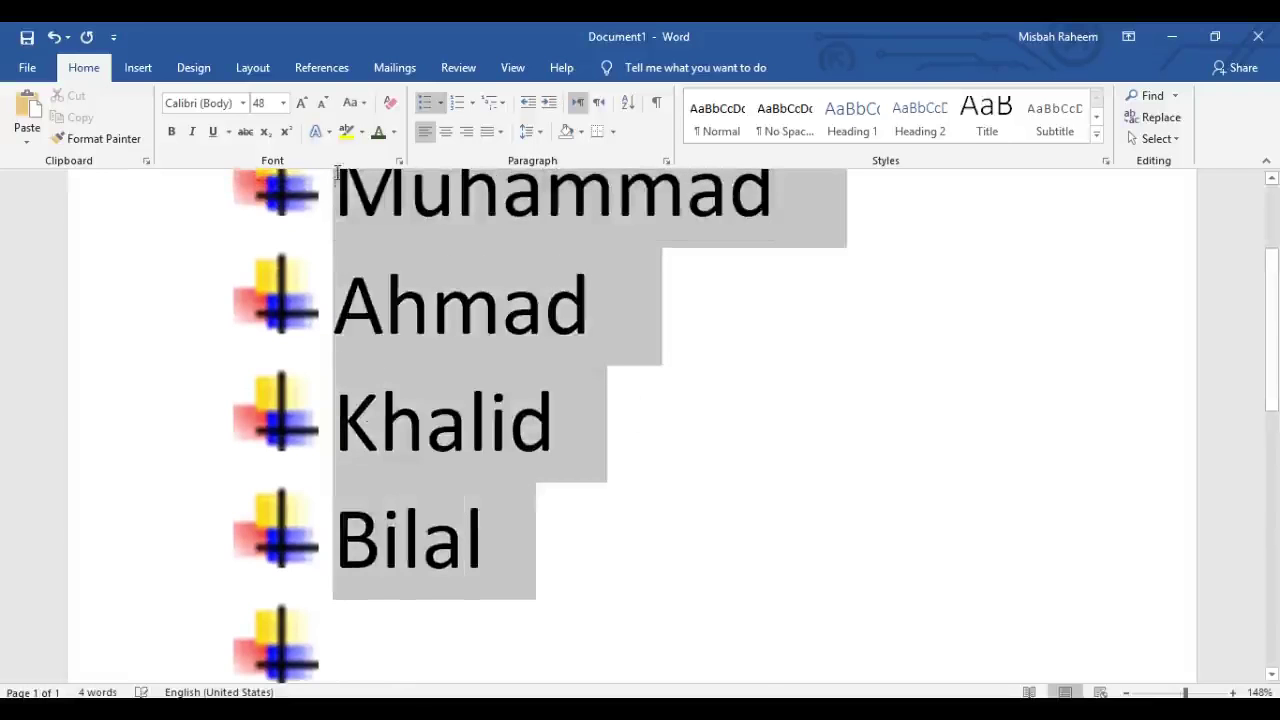
{"action": "left_click", "coordinate": [628, 102]}
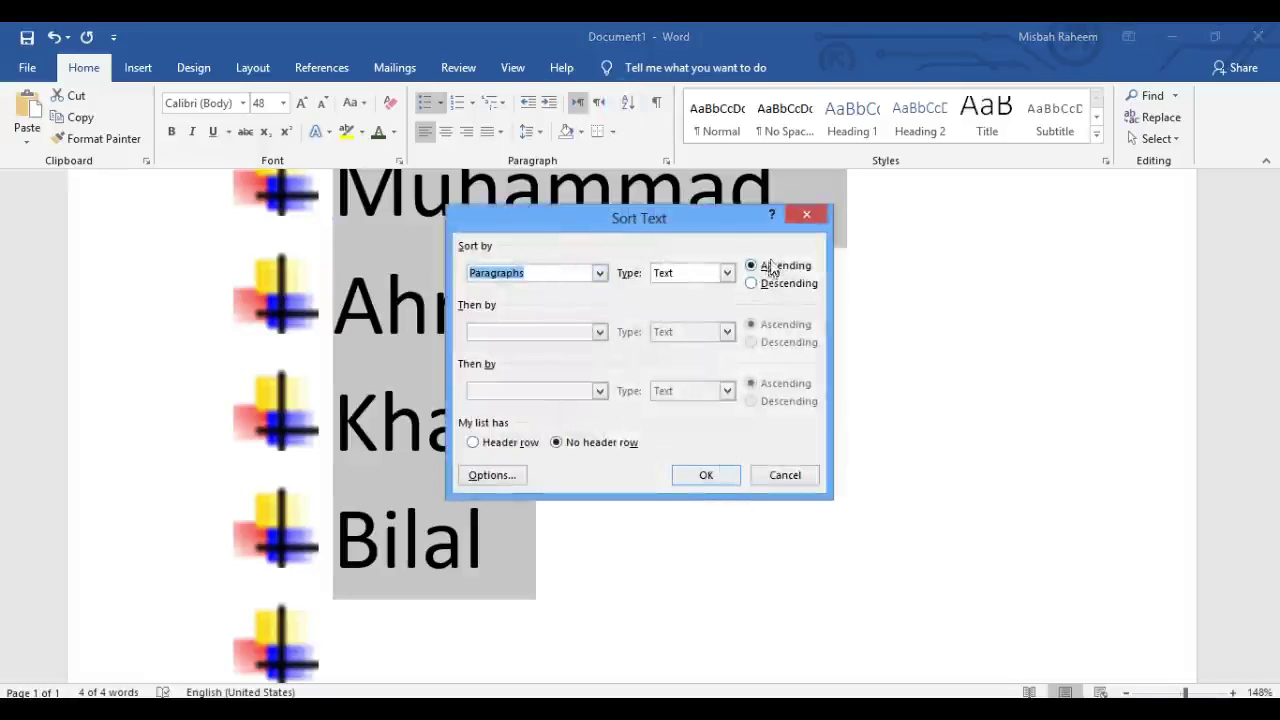
{"action": "left_click", "coordinate": [697, 475]}
{"action": "scroll", "coordinate": [617, 366], "scroll_direction": "up", "scroll_amount": 1}
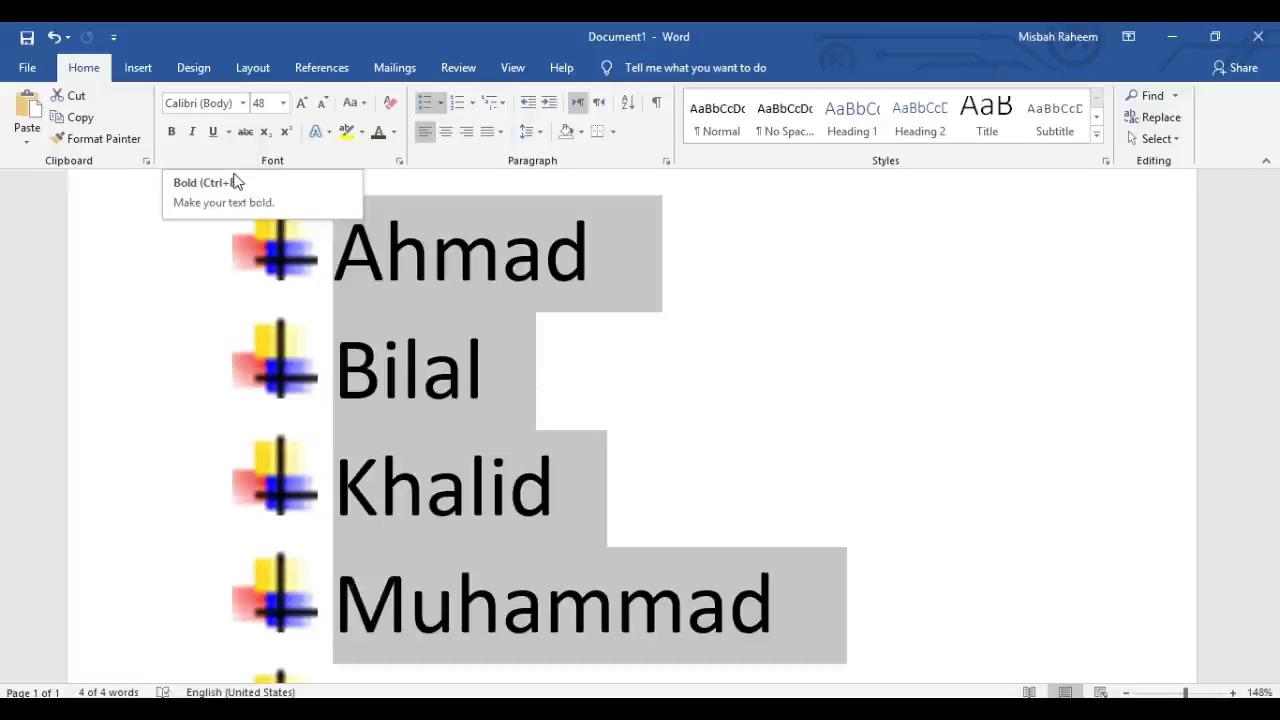
- Make the four sorted names bold, italic and underlined
{"action": "key", "text": "ctrl+b"}
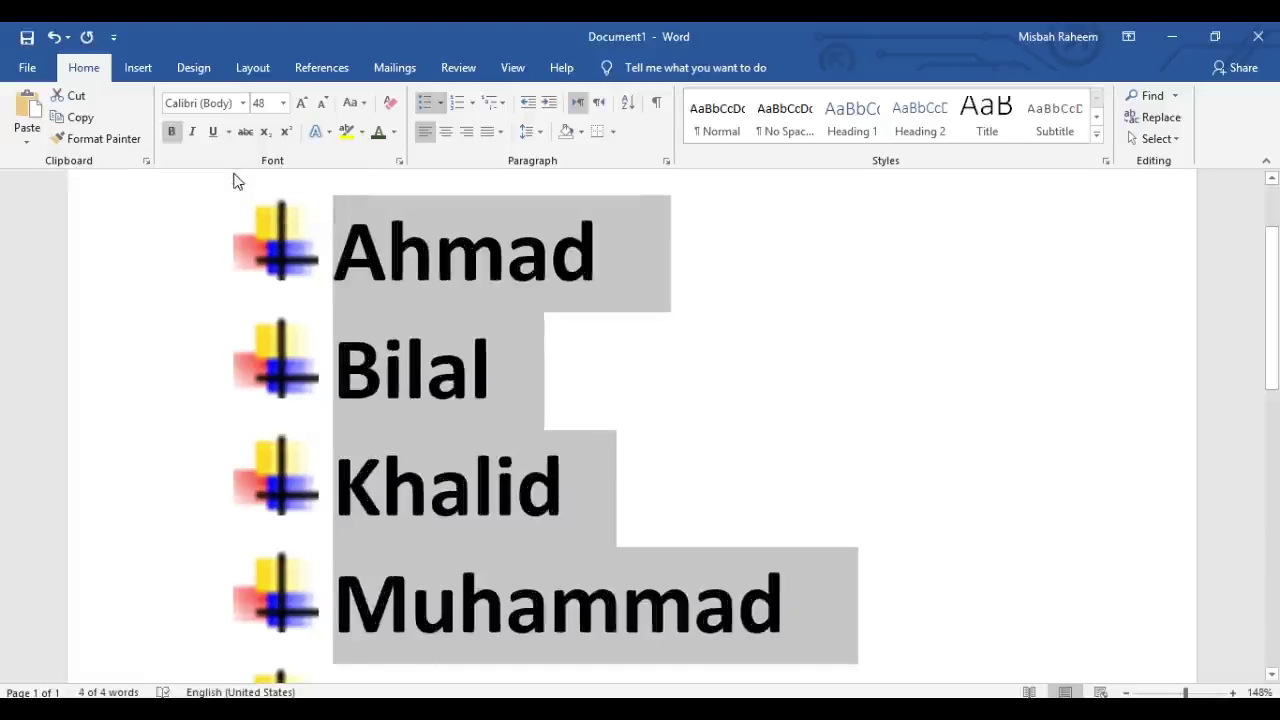
{"action": "key", "text": "ctrl+i"}
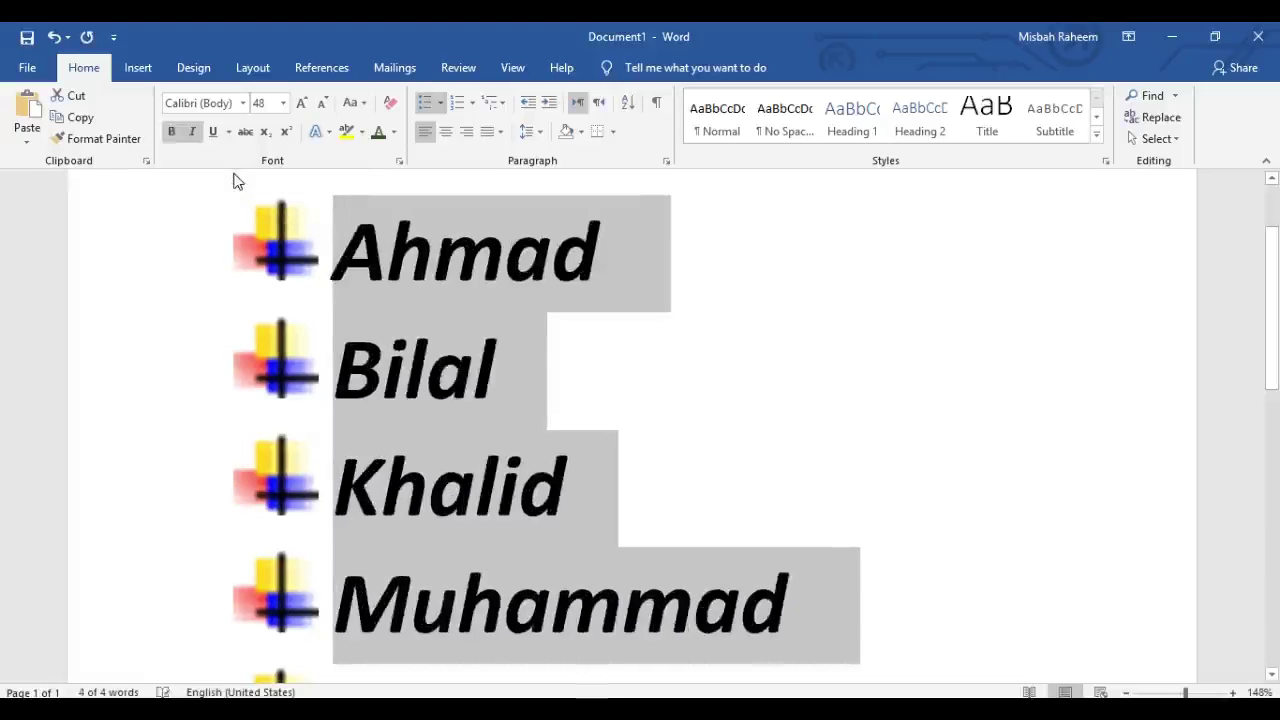
{"action": "key", "text": "ctrl+u"}
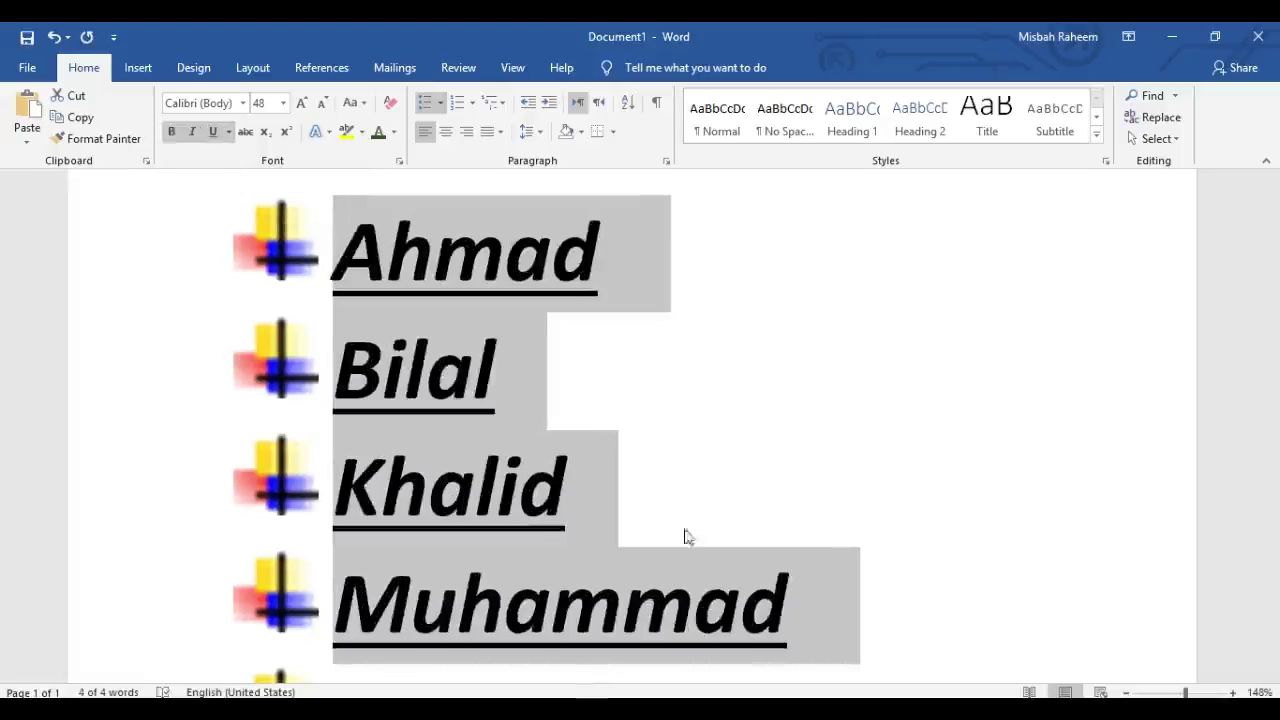
- Highlight the four names in yellow and try choosing a different highlight colour
{"action": "left_click", "coordinate": [355, 137]}
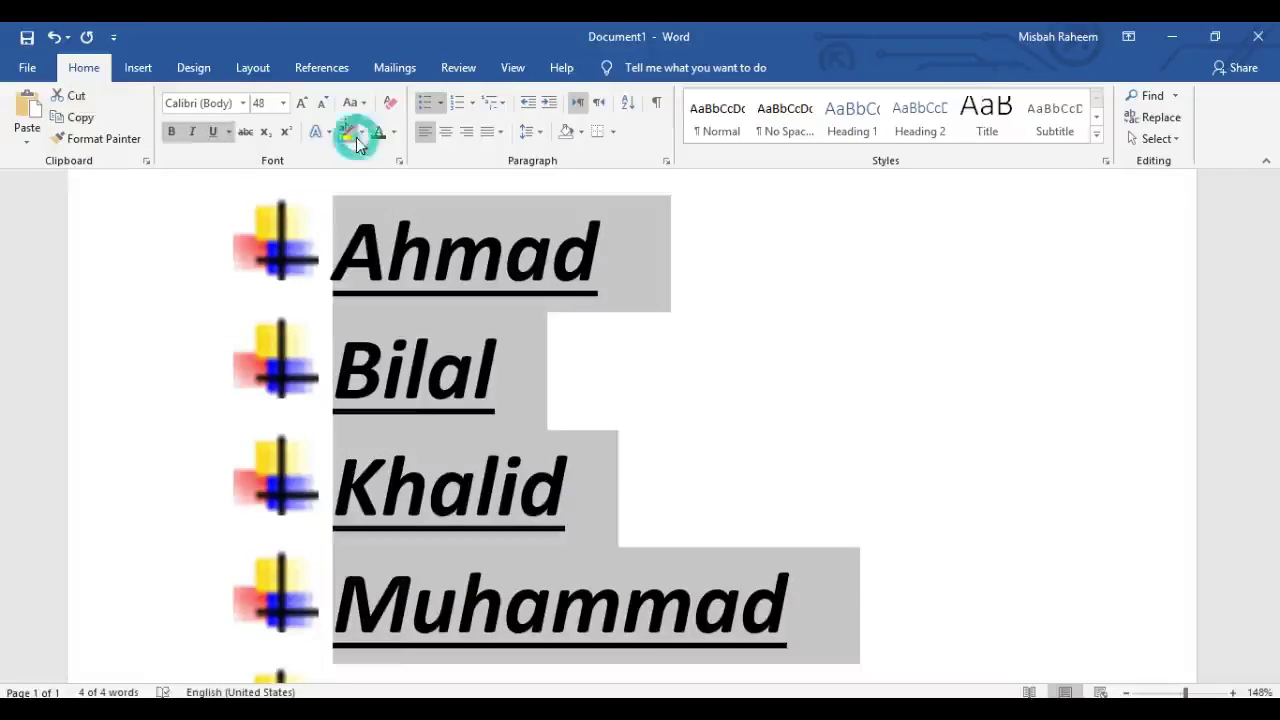
{"action": "left_click", "coordinate": [363, 136]}
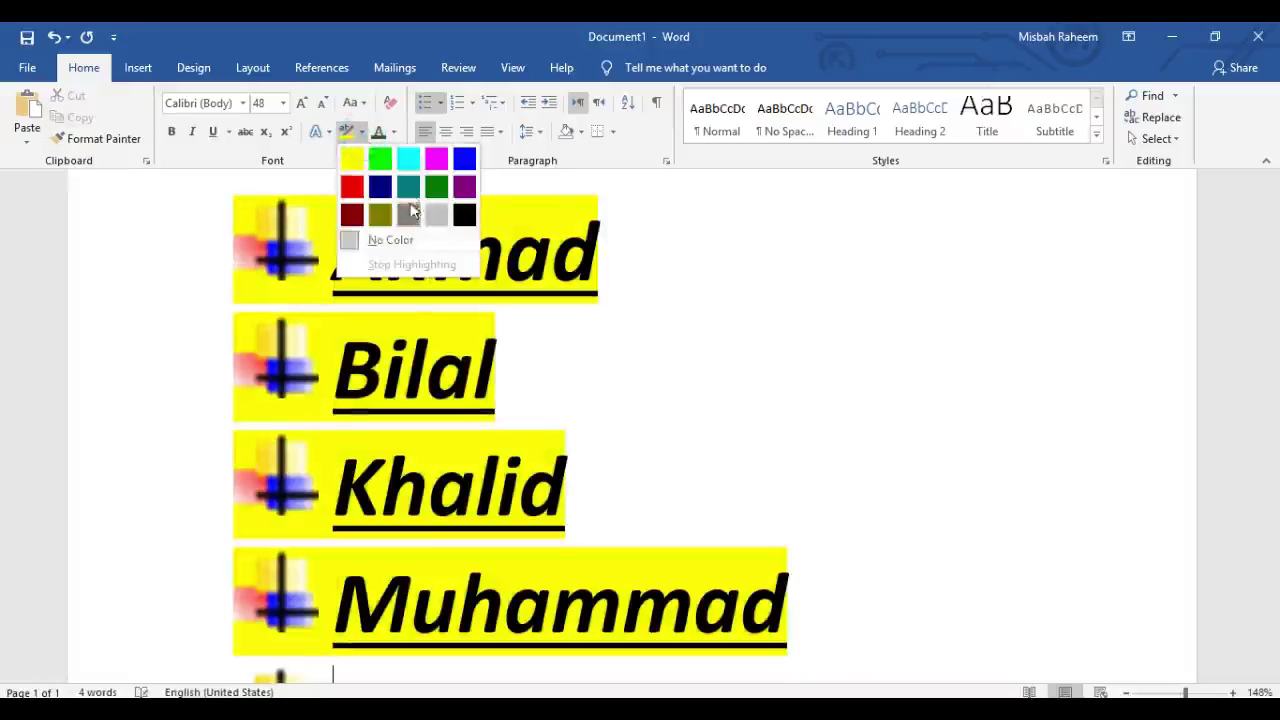
{"action": "left_click", "coordinate": [403, 183]}
{"action": "left_click", "coordinate": [362, 131]}
{"action": "left_click", "coordinate": [423, 422]}
{"action": "left_click", "coordinate": [386, 200]}
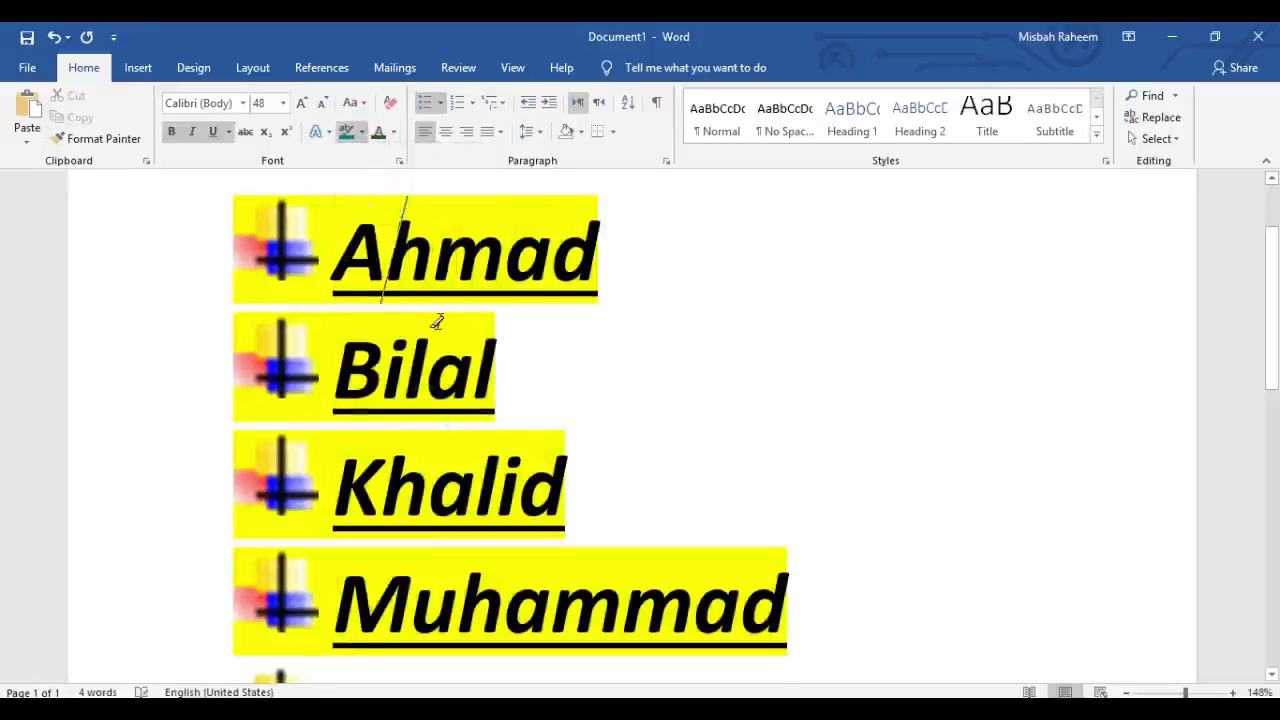
- Select the whole document and change its text highlight colour to turquoise
{"action": "key", "text": "ctrl+a"}
{"action": "left_click", "coordinate": [363, 133]}
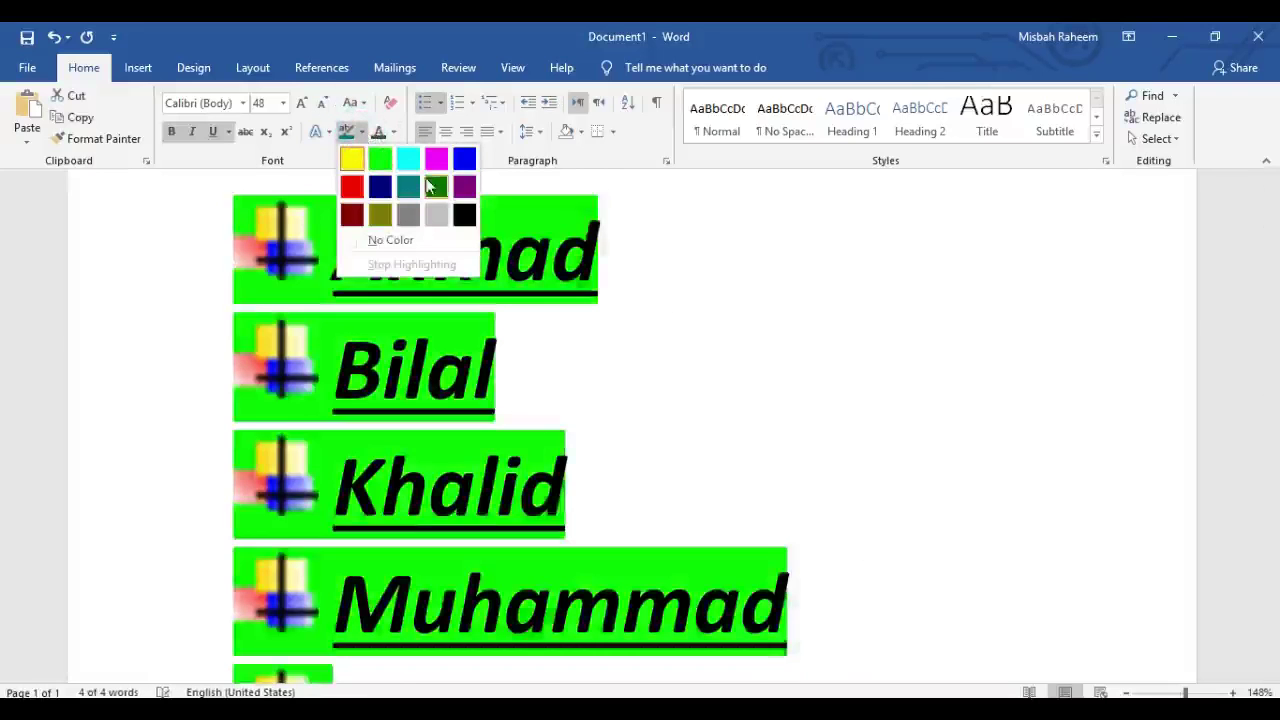
{"action": "left_click", "coordinate": [410, 162]}
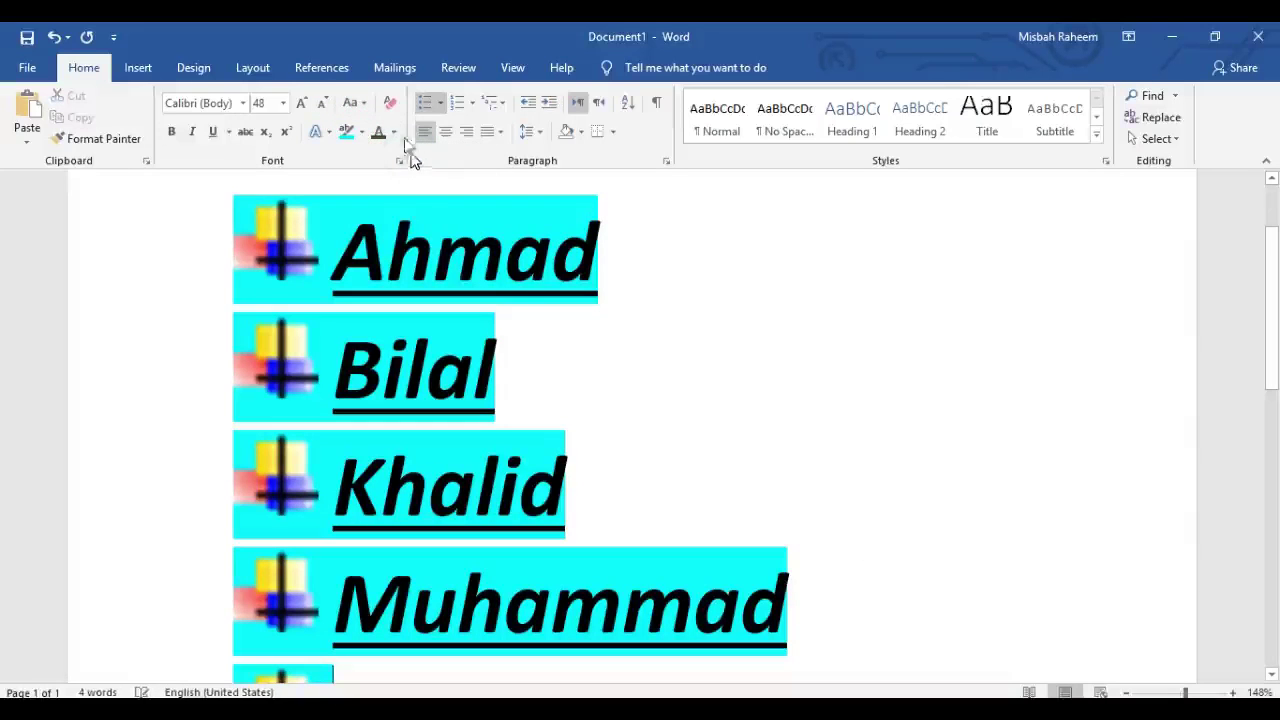
- Set the font colour of the highlighted names to purple and deselect the text
{"action": "left_click", "coordinate": [394, 131]}
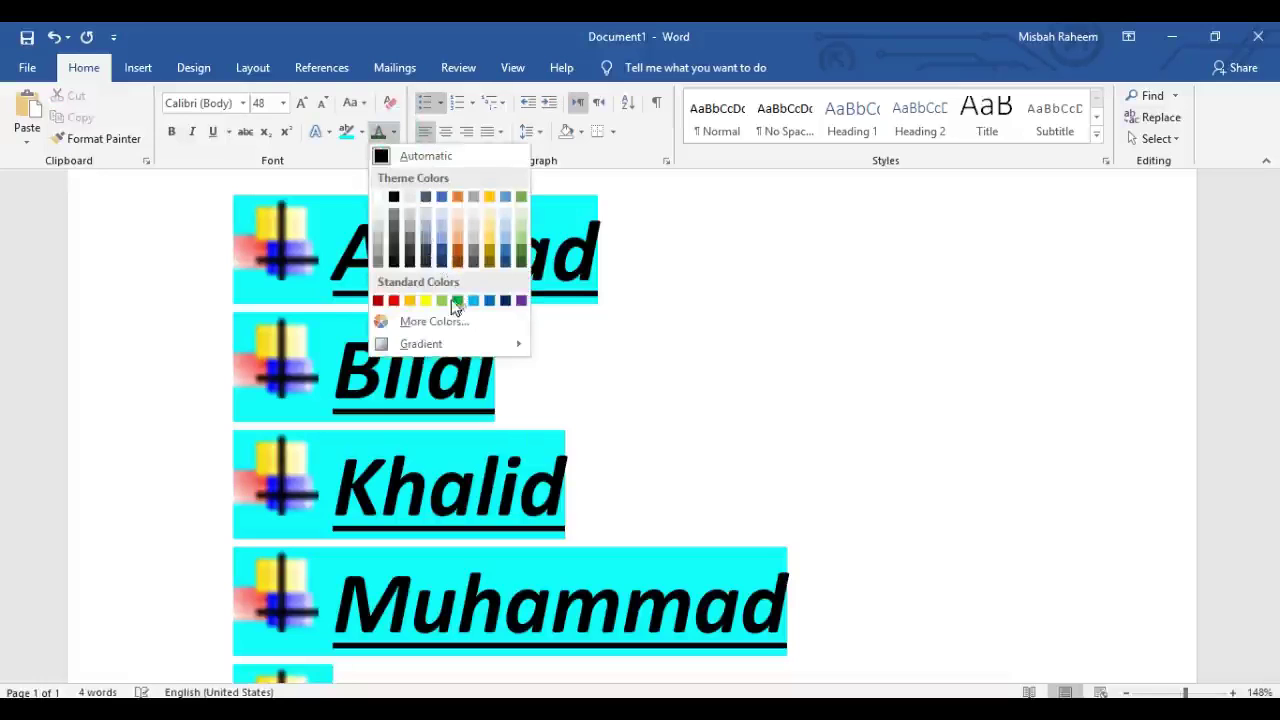
{"action": "key", "text": "Escape"}
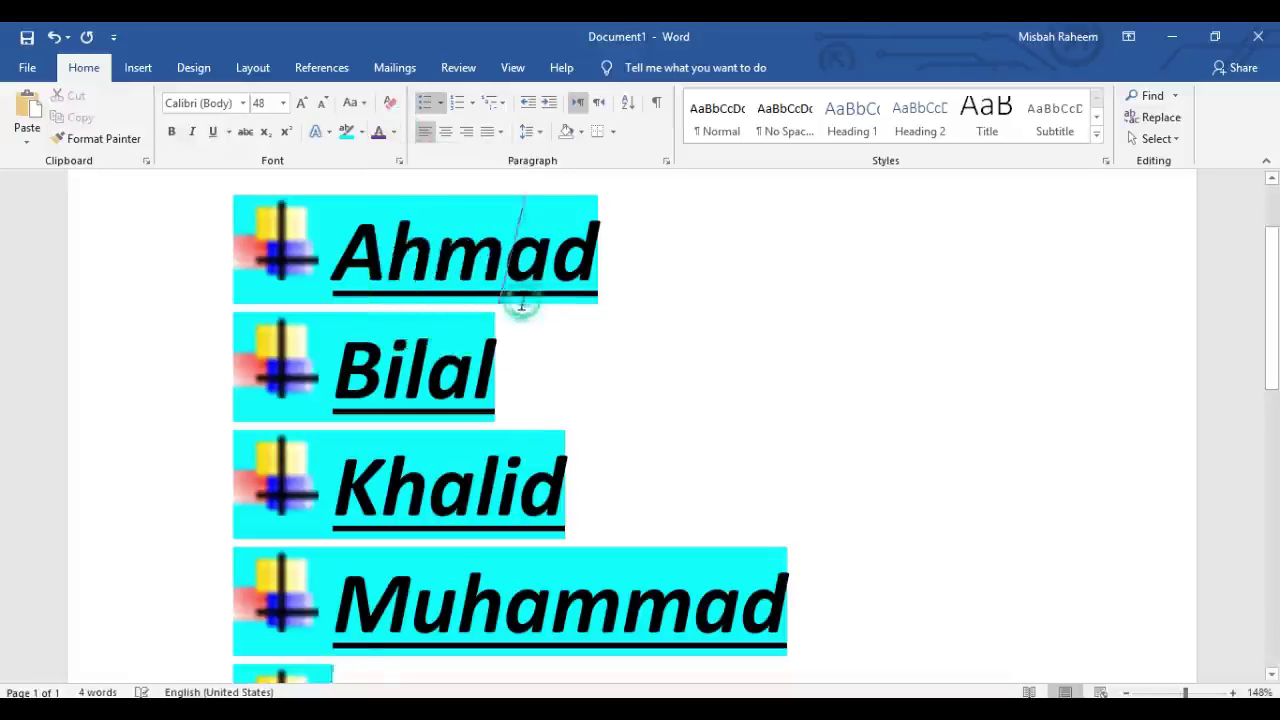
{"action": "left_click", "coordinate": [380, 138]}
{"action": "left_click", "coordinate": [575, 354]}
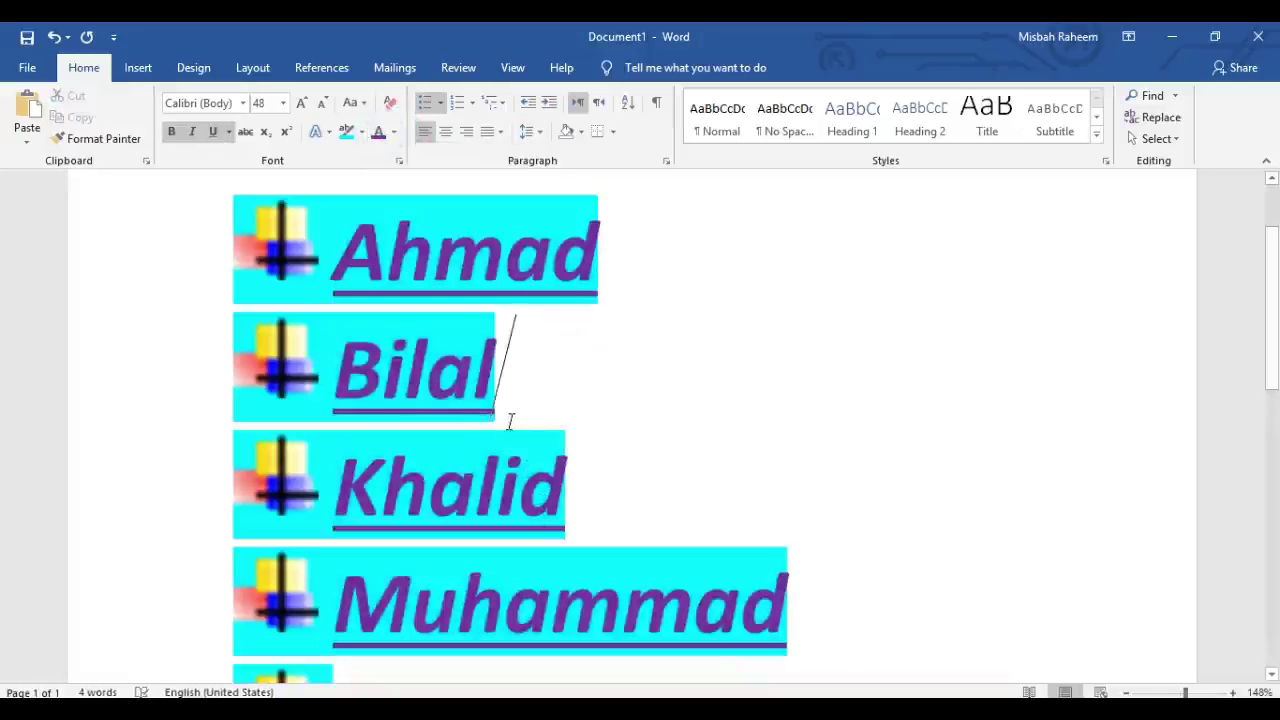
- Open the Save As page for the document and return to the list without saving
{"action": "key", "text": "ctrl+s"}
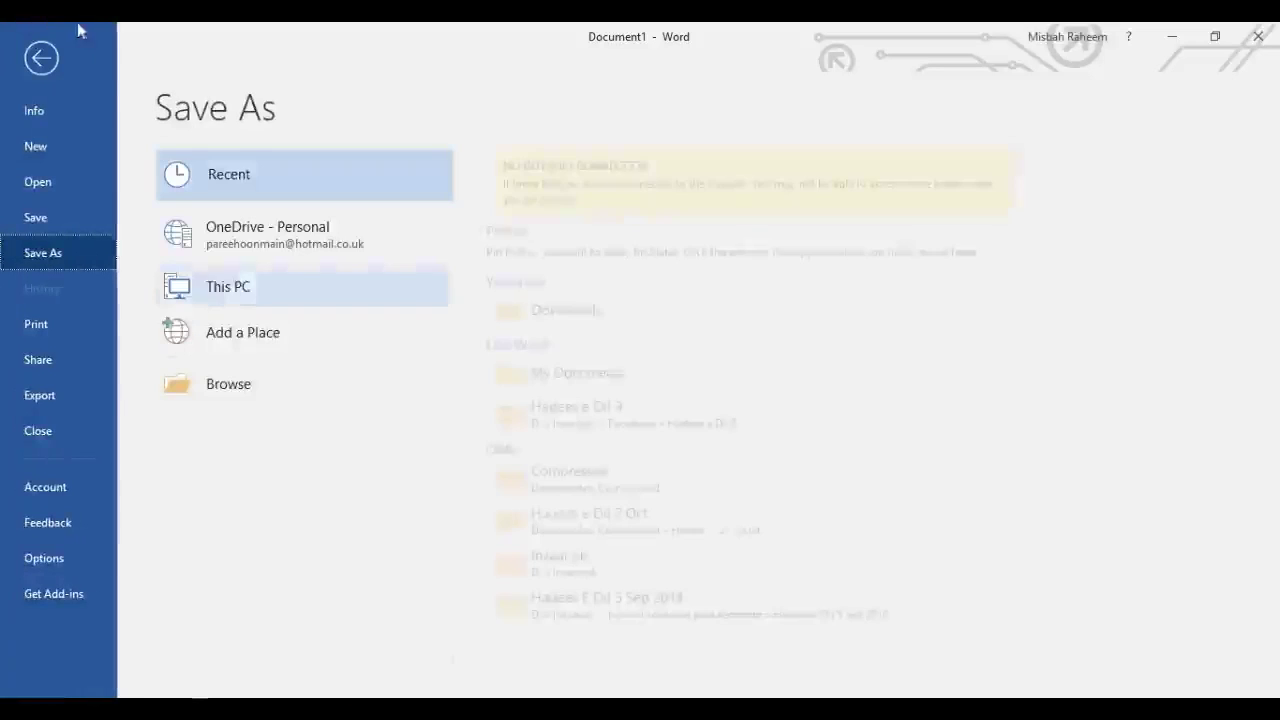
{"action": "left_click", "coordinate": [13, 57]}
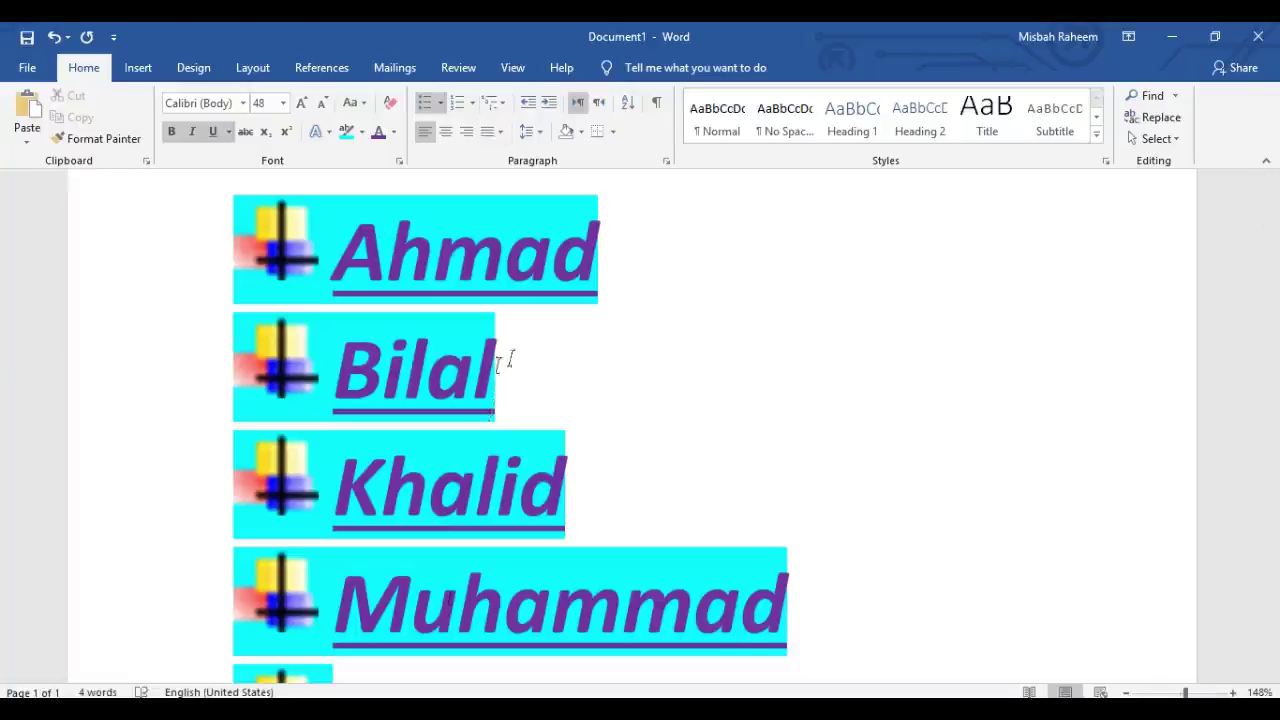
{"action": "left_click", "coordinate": [531, 140]}
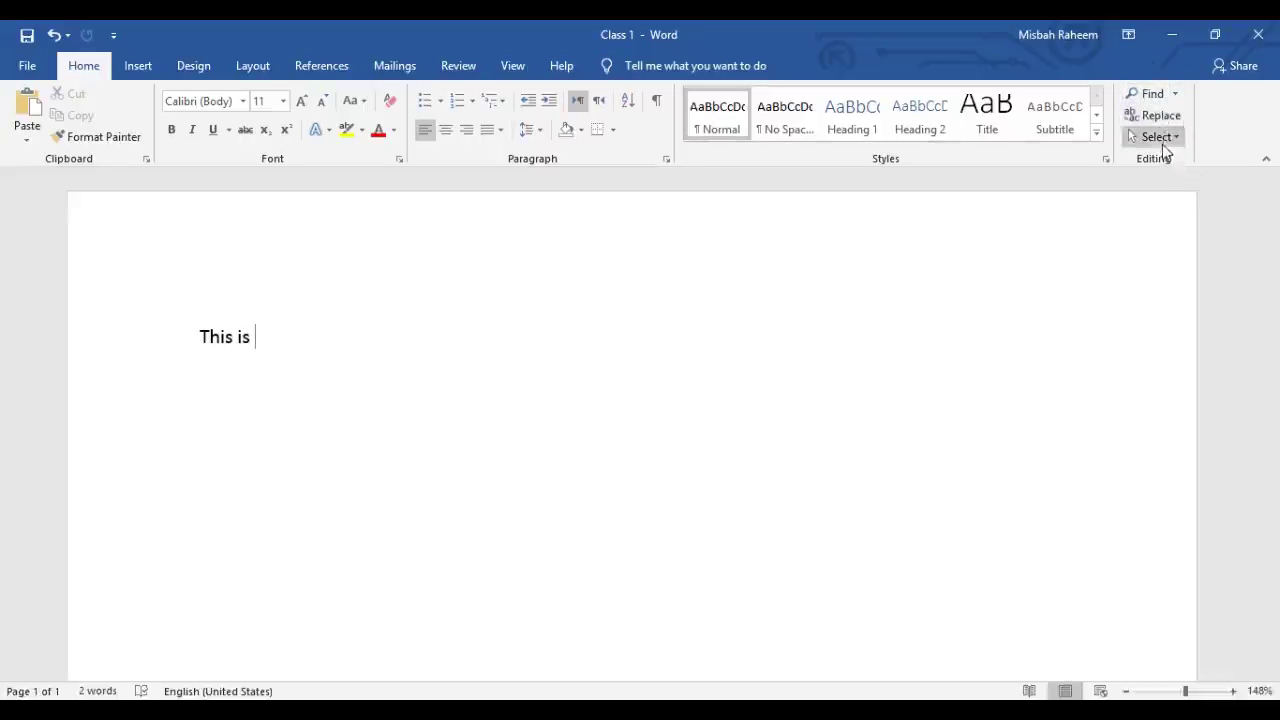
- Complete the sentence in the Class 1 document so it reads "This is my Computer."
{"action": "left_click", "coordinate": [417, 337]}
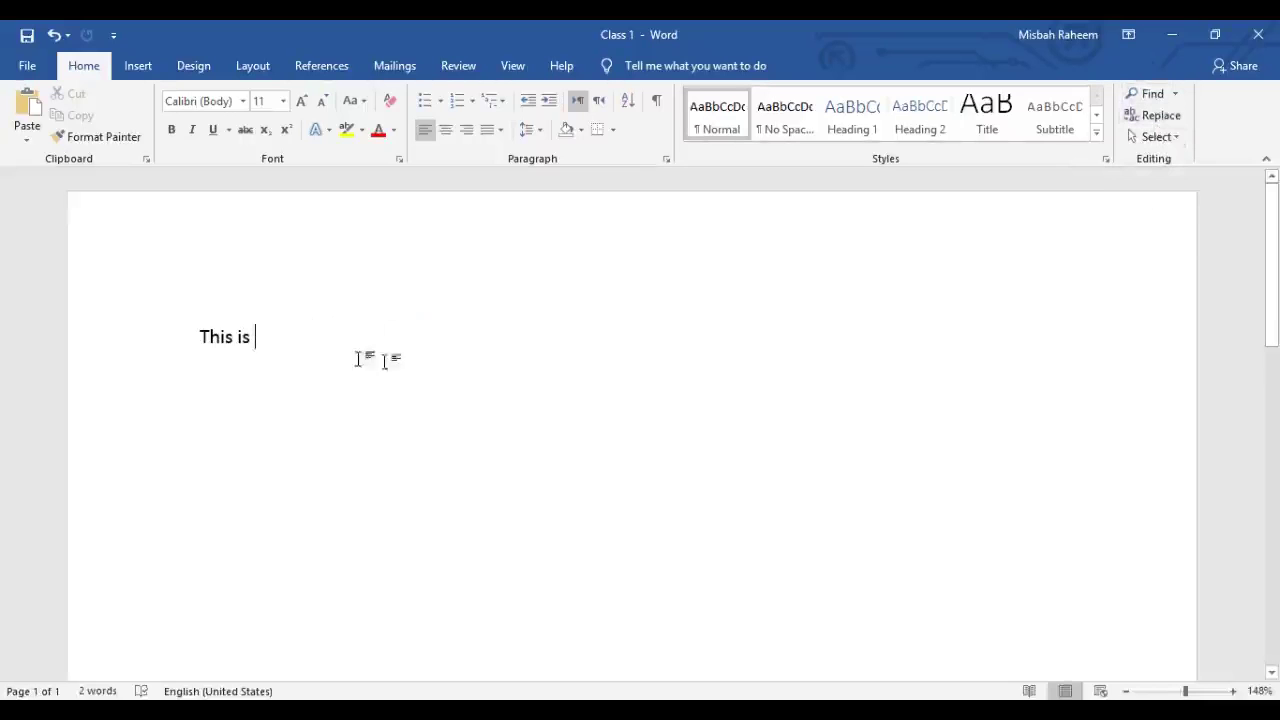
{"action": "type", "text": "my Computer."}
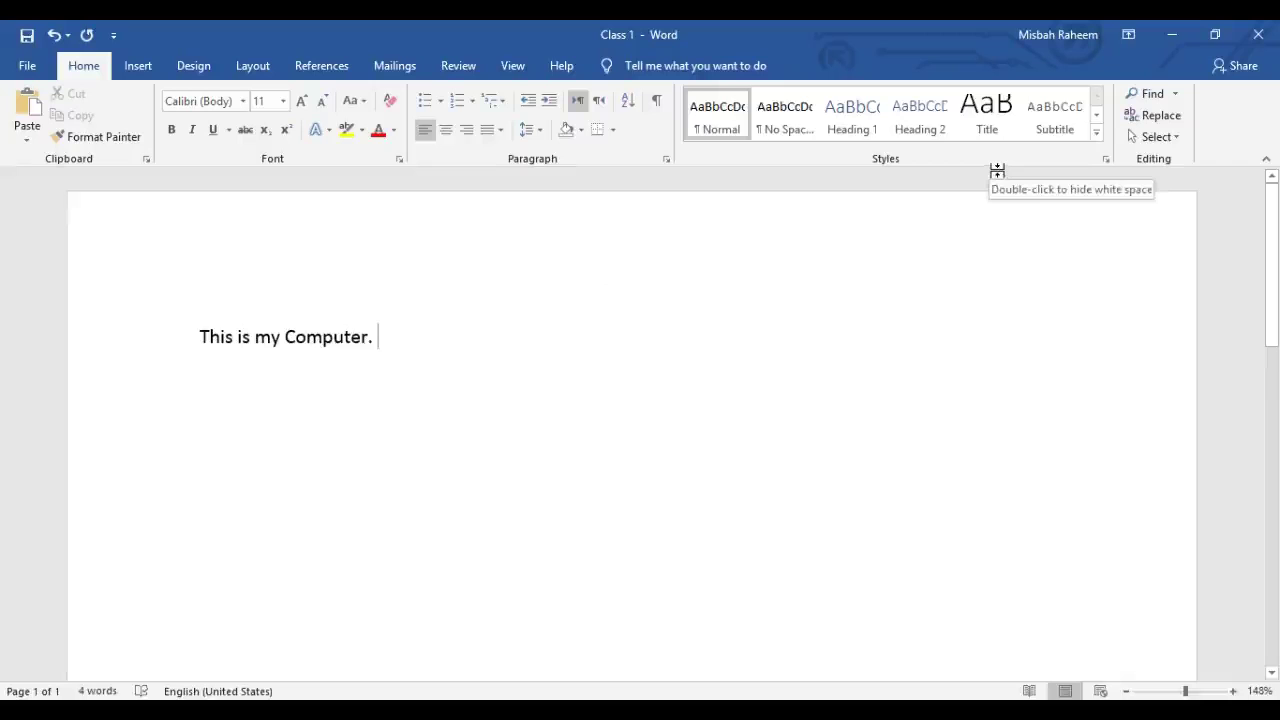
- Search the document for the word "computer" and go to the match
{"action": "left_click", "coordinate": [1147, 97]}
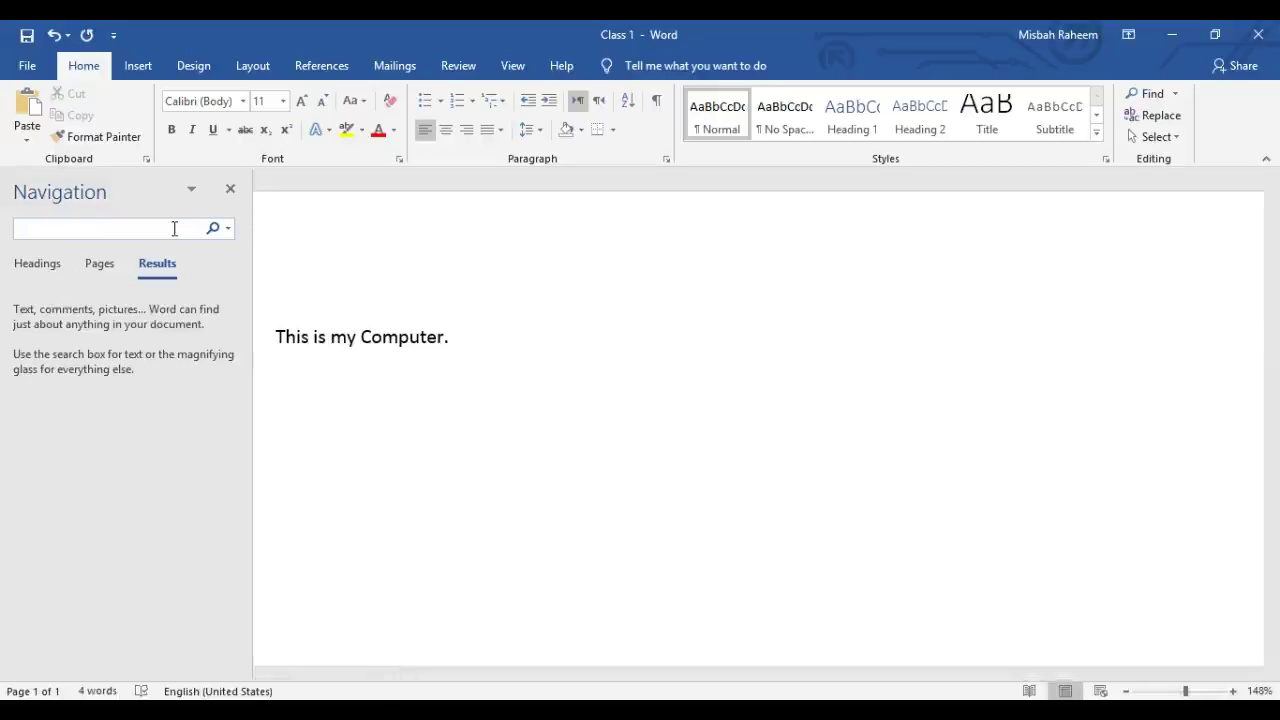
{"action": "type", "text": "computer"}
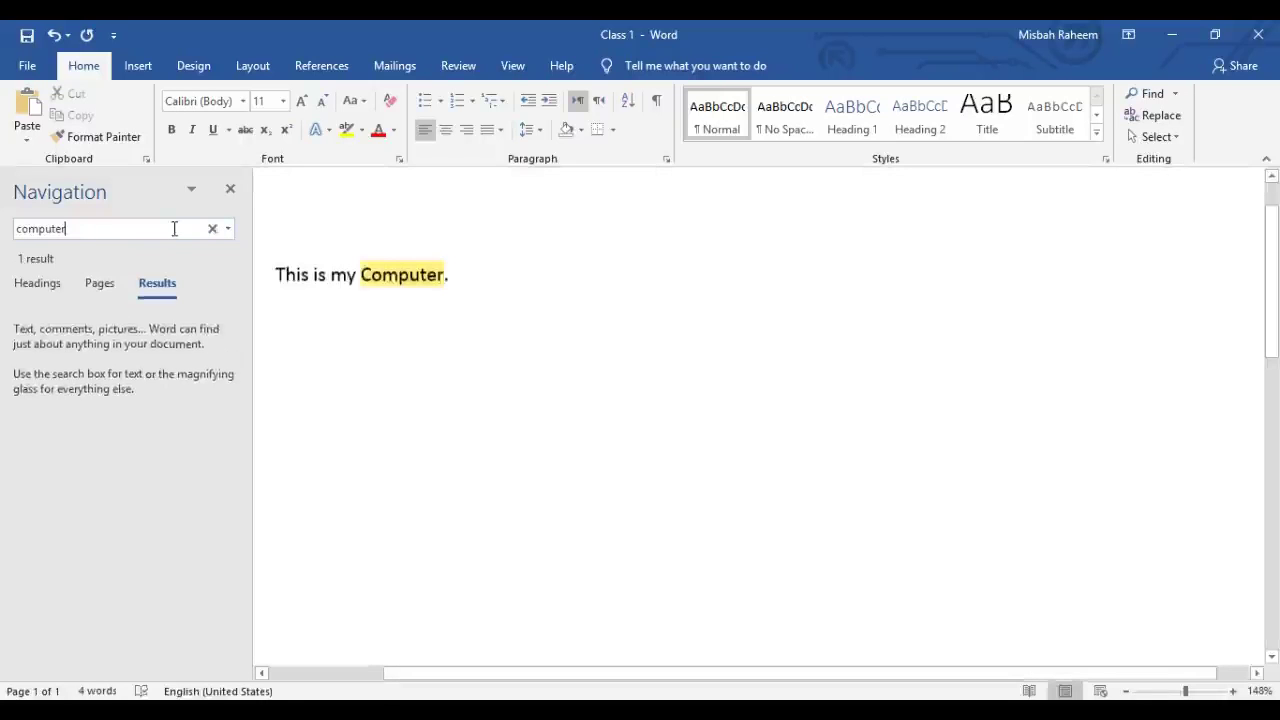
{"action": "key", "text": "Return"}
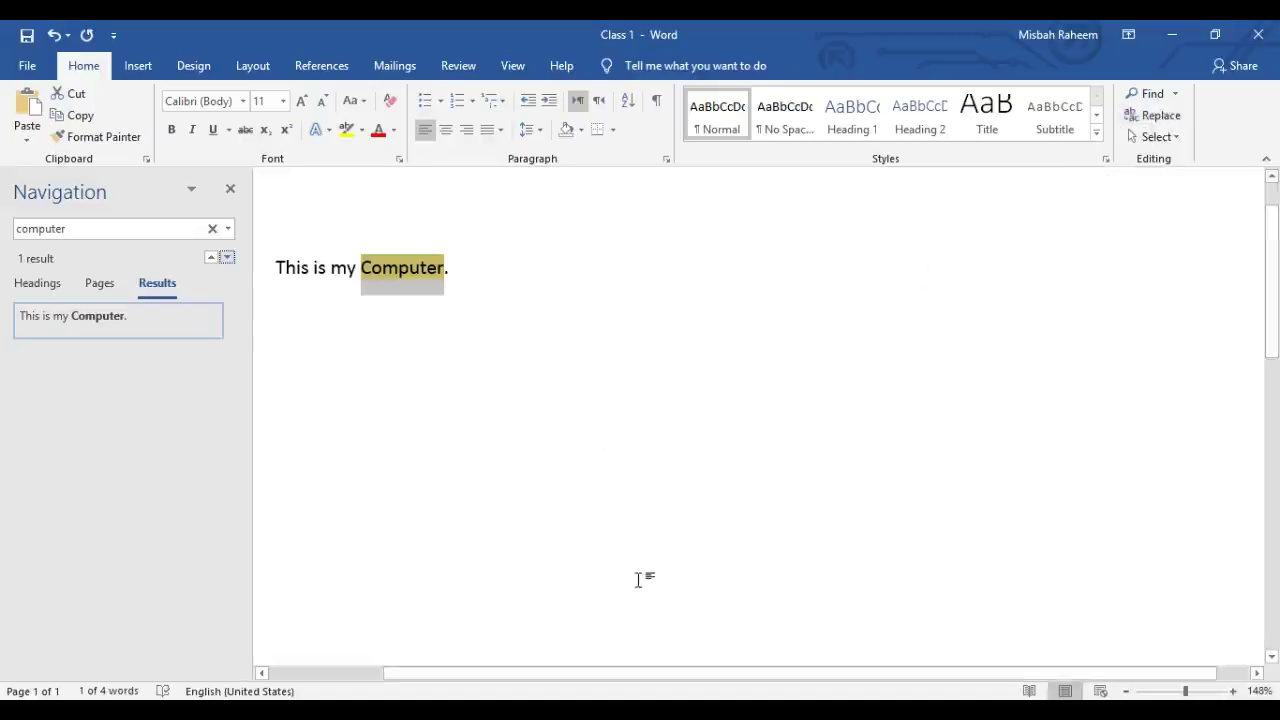
- Replace "Computer" with "Laptop" in the sentence, decline searching from the beginning, and close Find and Replace
{"action": "key", "text": "ctrl+h"}
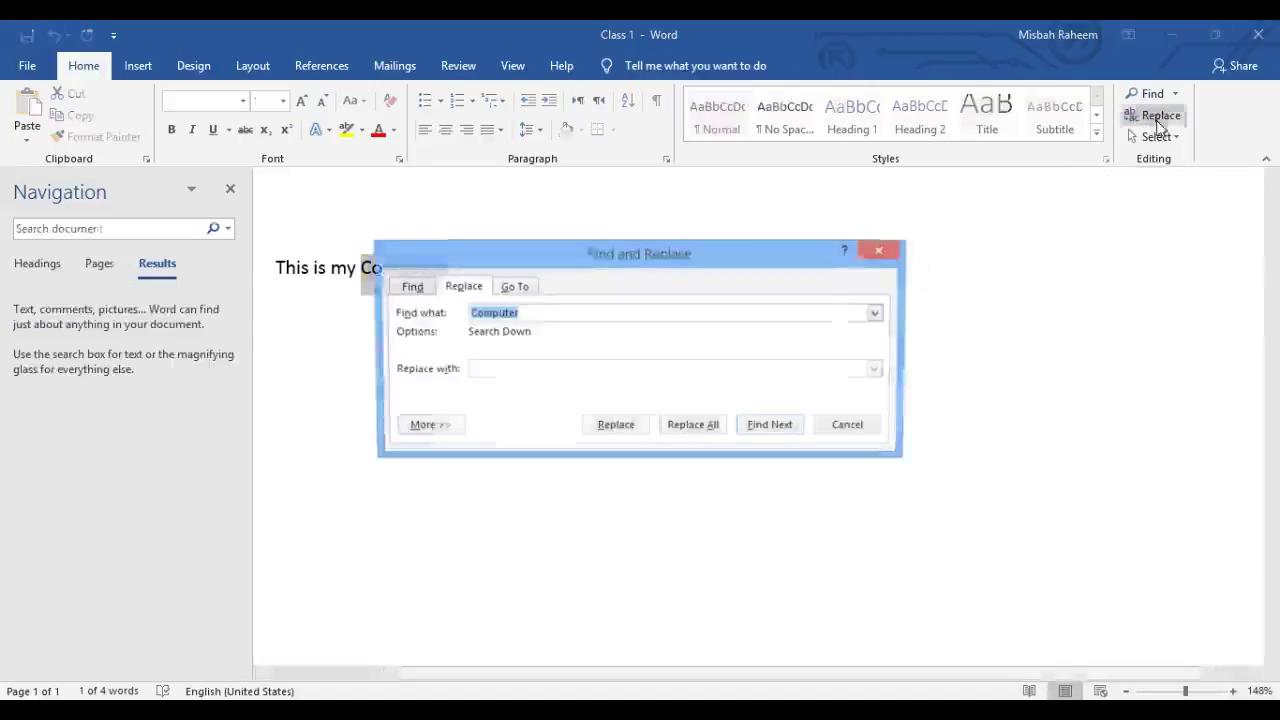
{"action": "left_click_drag", "start_coordinate": [666, 262], "coordinate": [720, 265]}
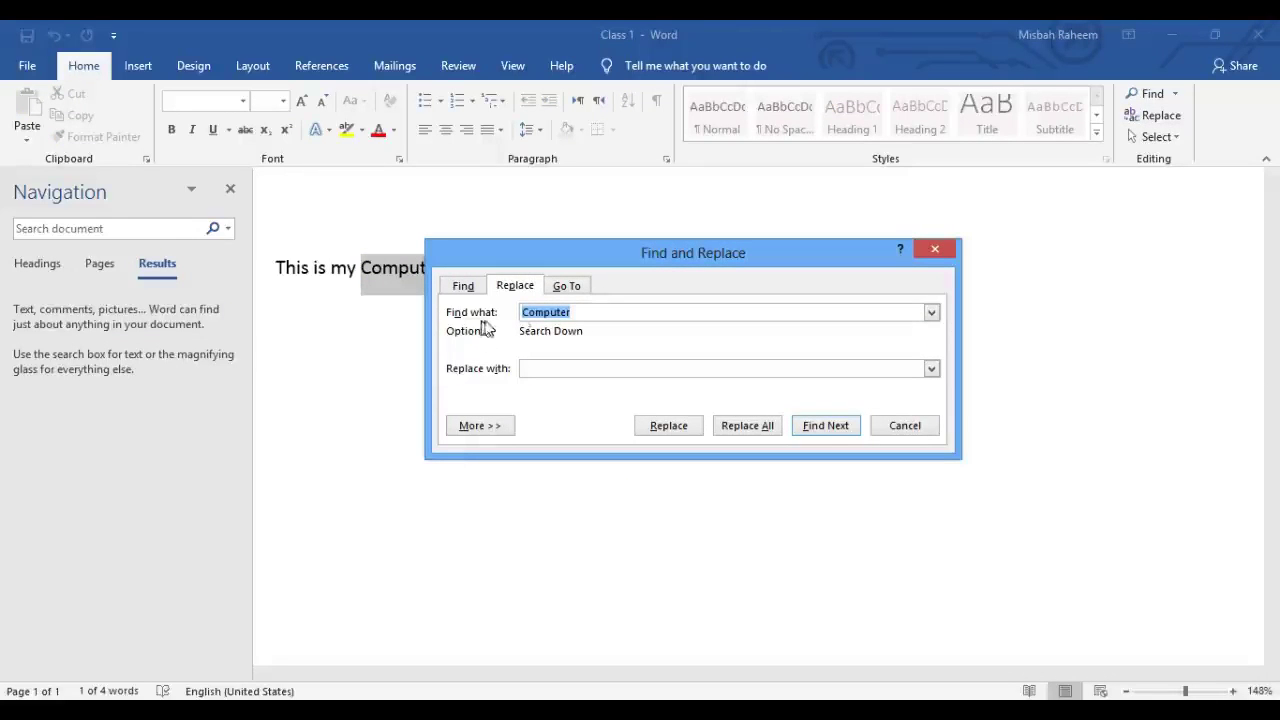
{"action": "left_click", "coordinate": [602, 313]}
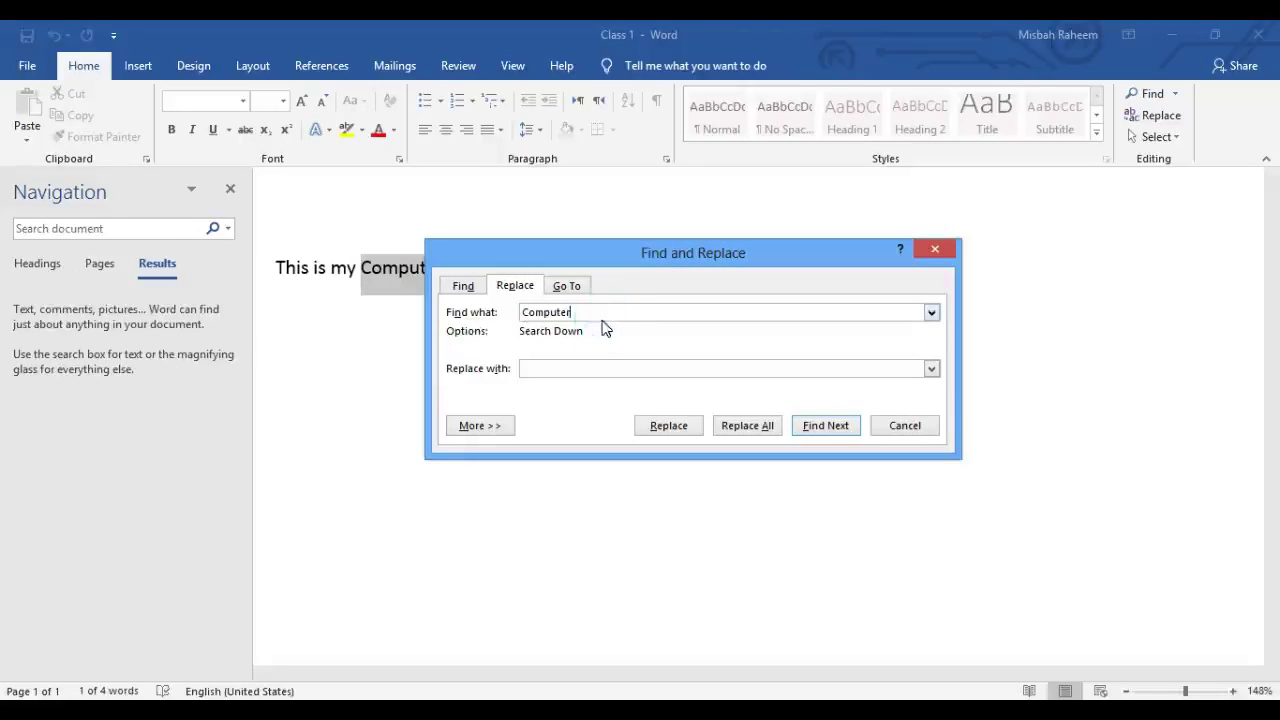
{"action": "left_click", "coordinate": [570, 370]}
{"action": "left_click", "coordinate": [687, 431]}
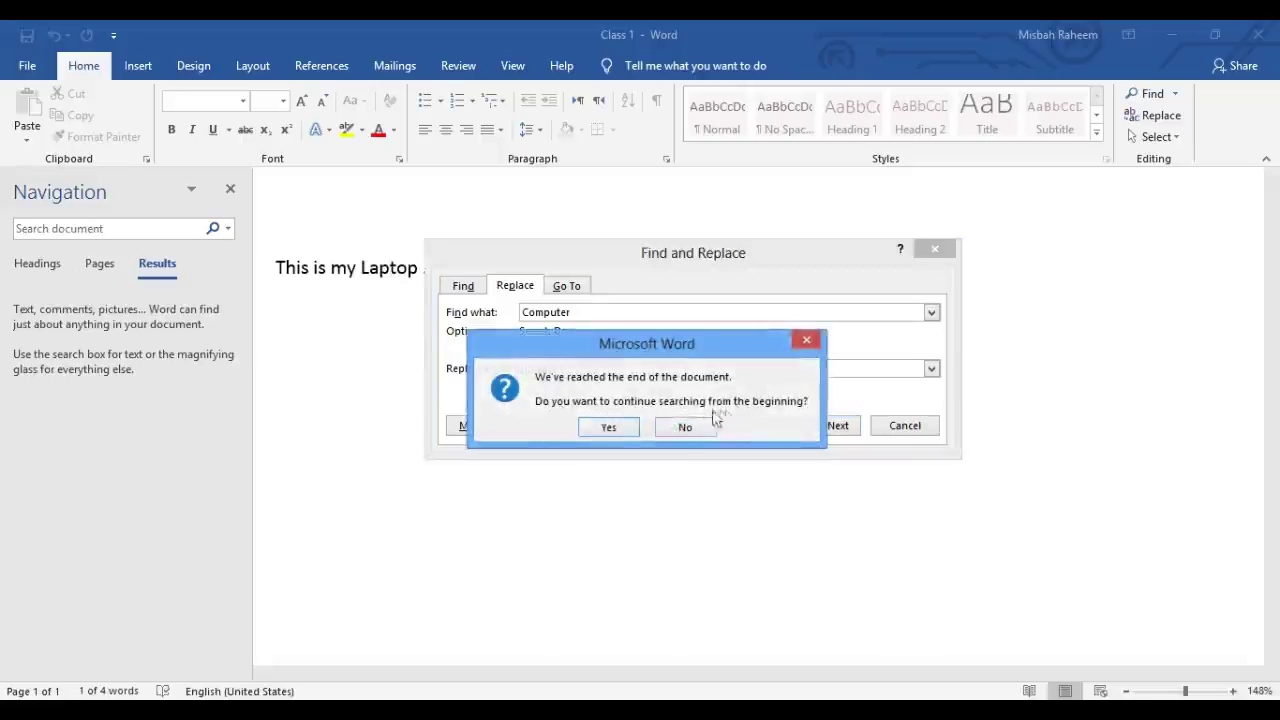
{"action": "left_click", "coordinate": [686, 427]}
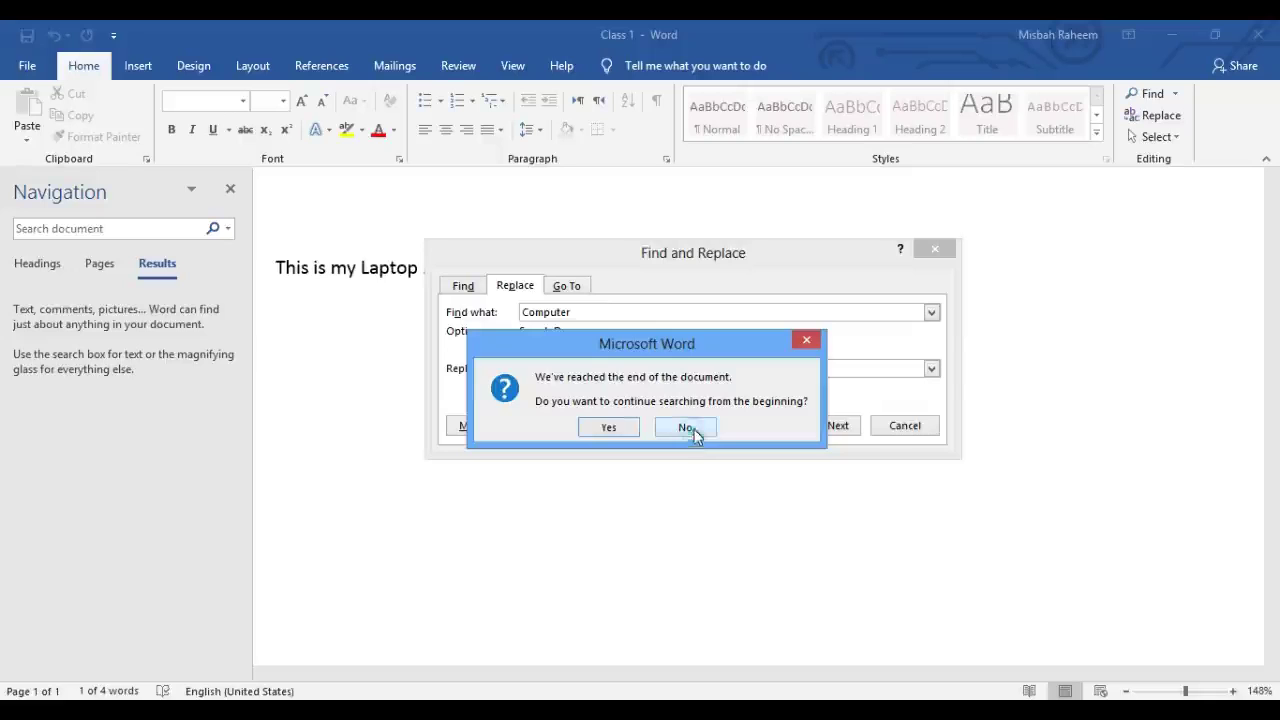
{"action": "left_click", "coordinate": [893, 427]}
{"action": "left_click", "coordinate": [394, 213]}
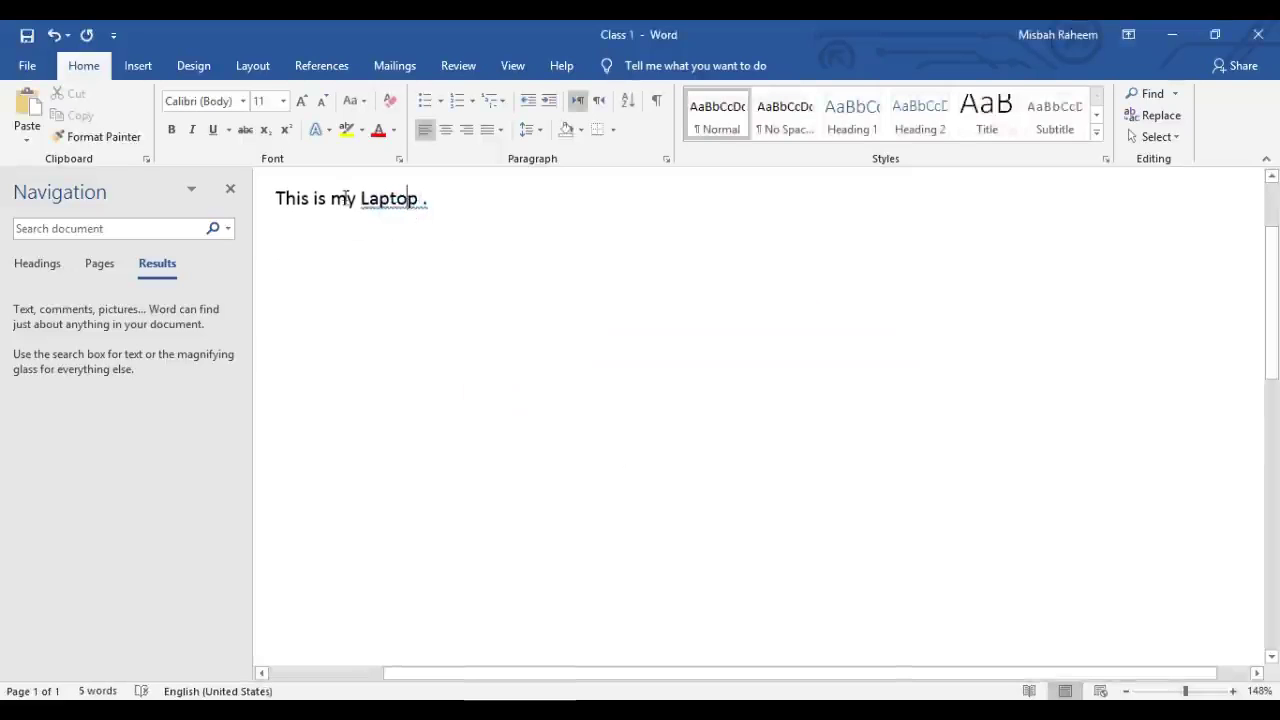
- Correct the flagged spacing before the period after "Laptop" by accepting the suggested correction "Laptop."
{"action": "left_click", "coordinate": [419, 195]}
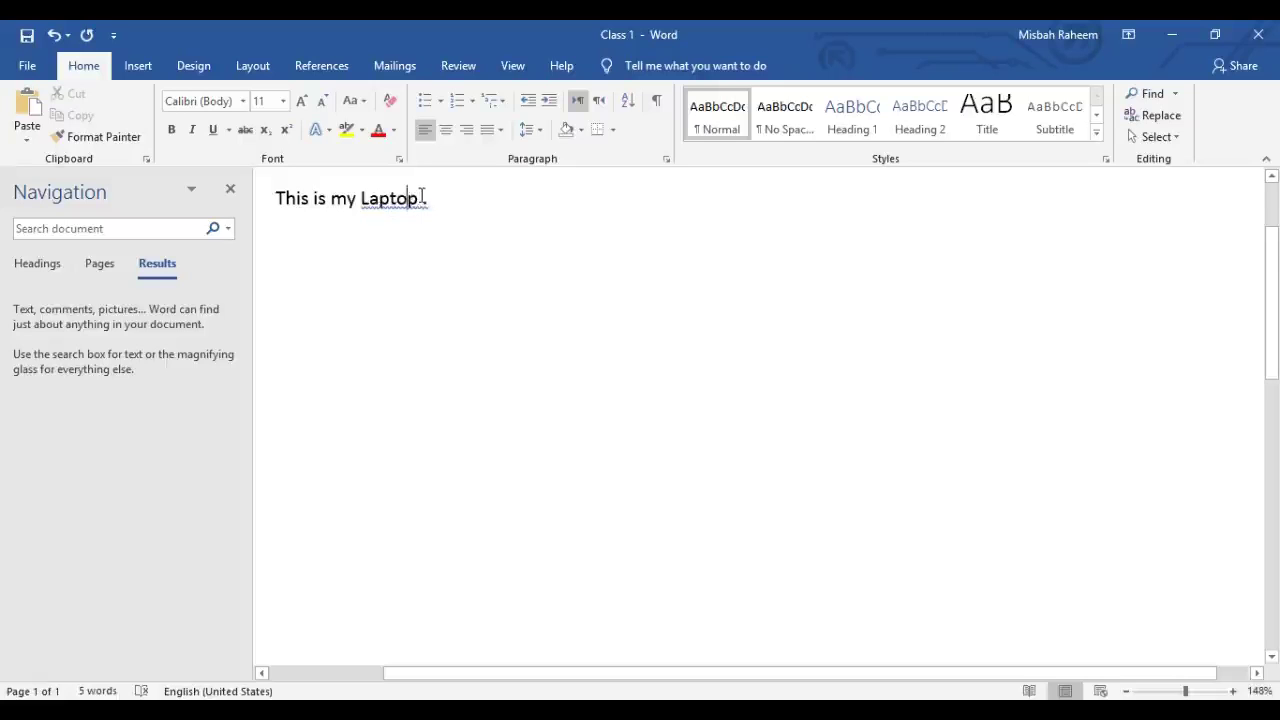
{"action": "right_click", "coordinate": [393, 199]}
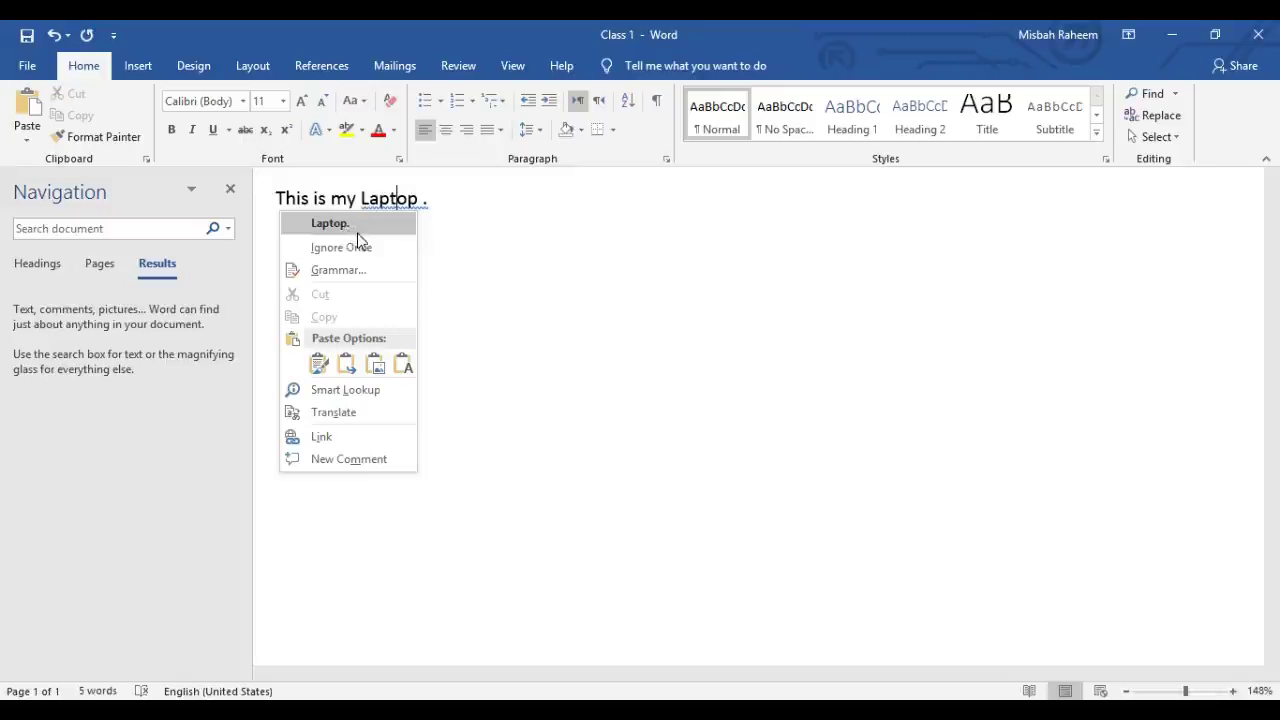
{"action": "left_click", "coordinate": [355, 230]}
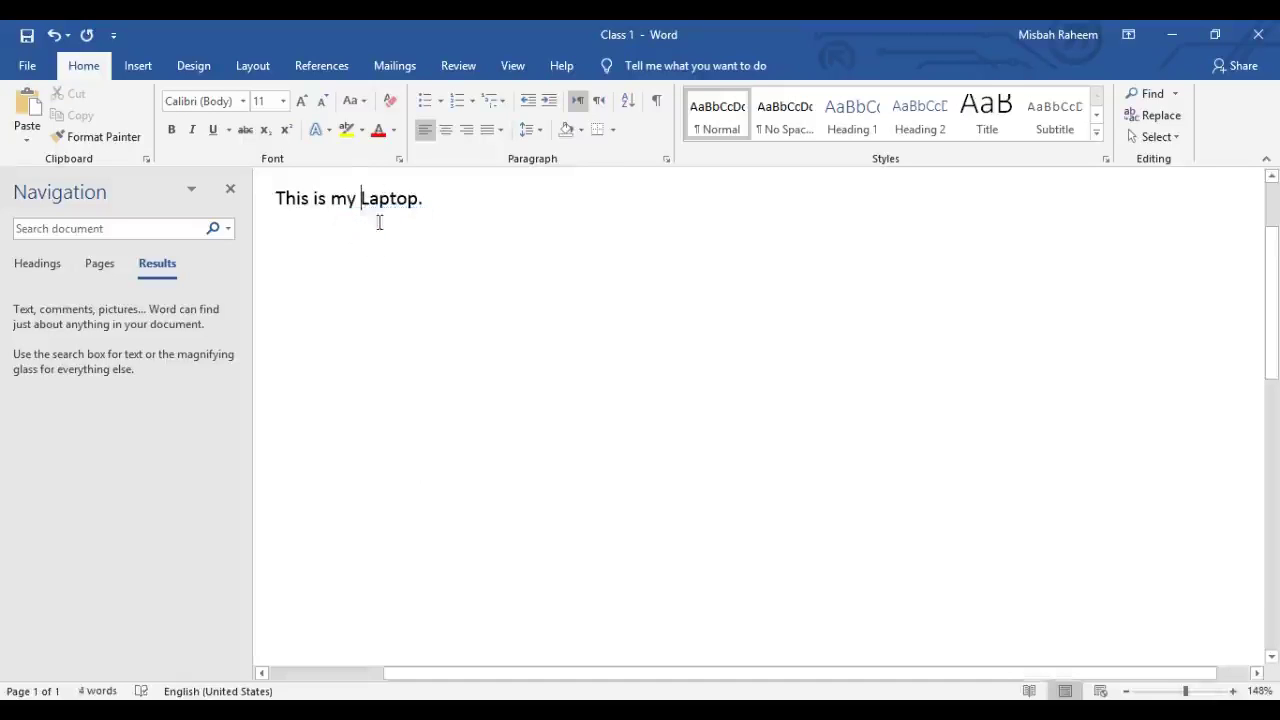
{"action": "left_click_drag", "start_coordinate": [451, 205], "coordinate": [276, 202]}
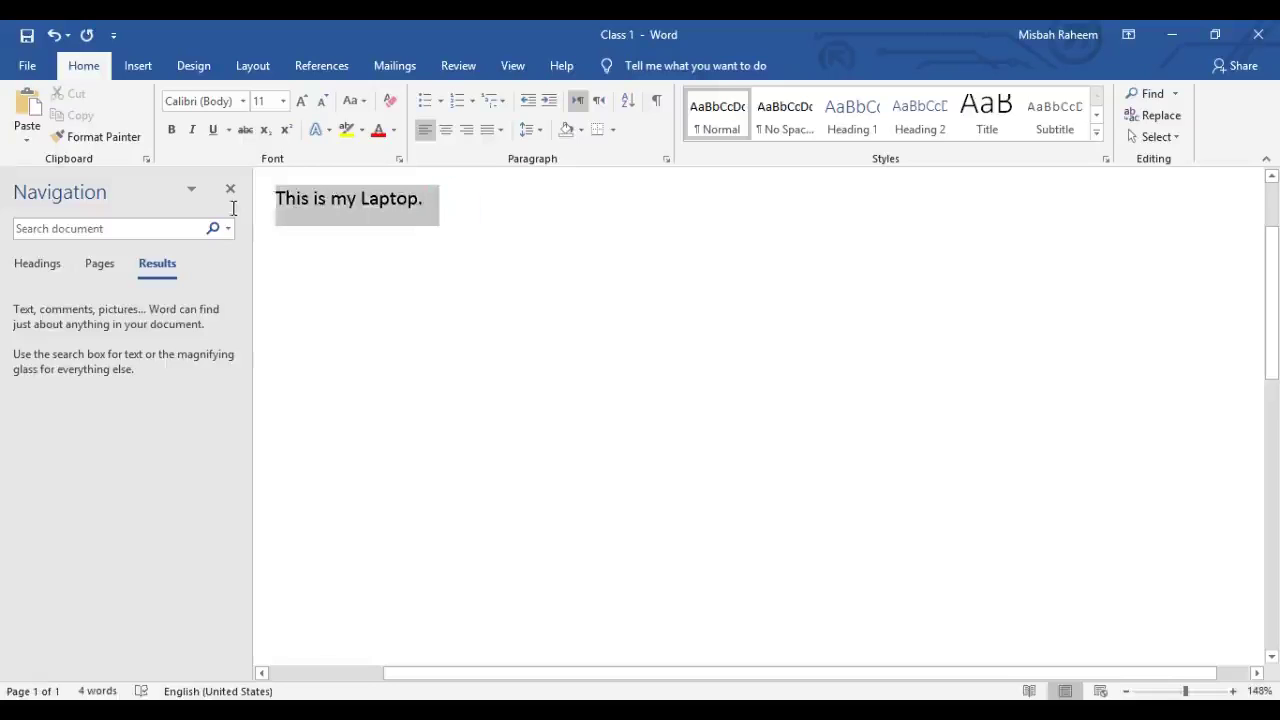
{"action": "left_click", "coordinate": [355, 217]}
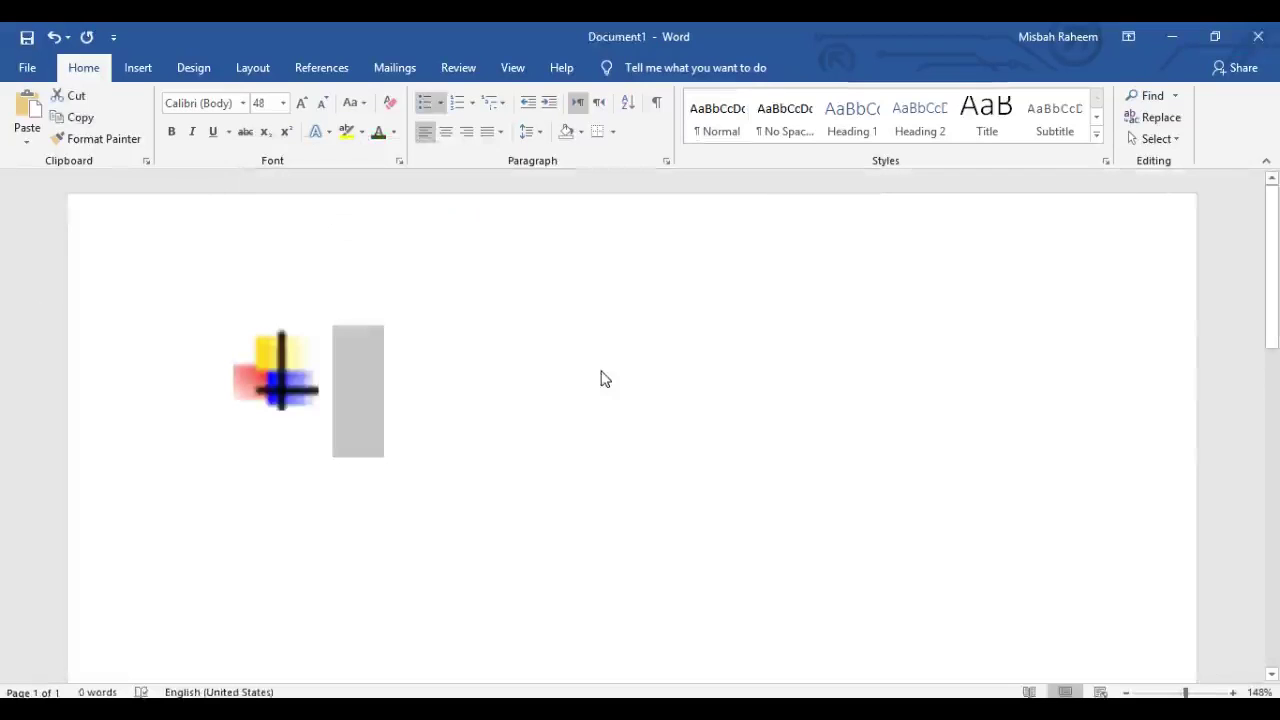
- Fill the bulleted list in Document1 with four first names, one per bullet, and start a new empty bullet below them
{"action": "type", "text": "muhammad"}
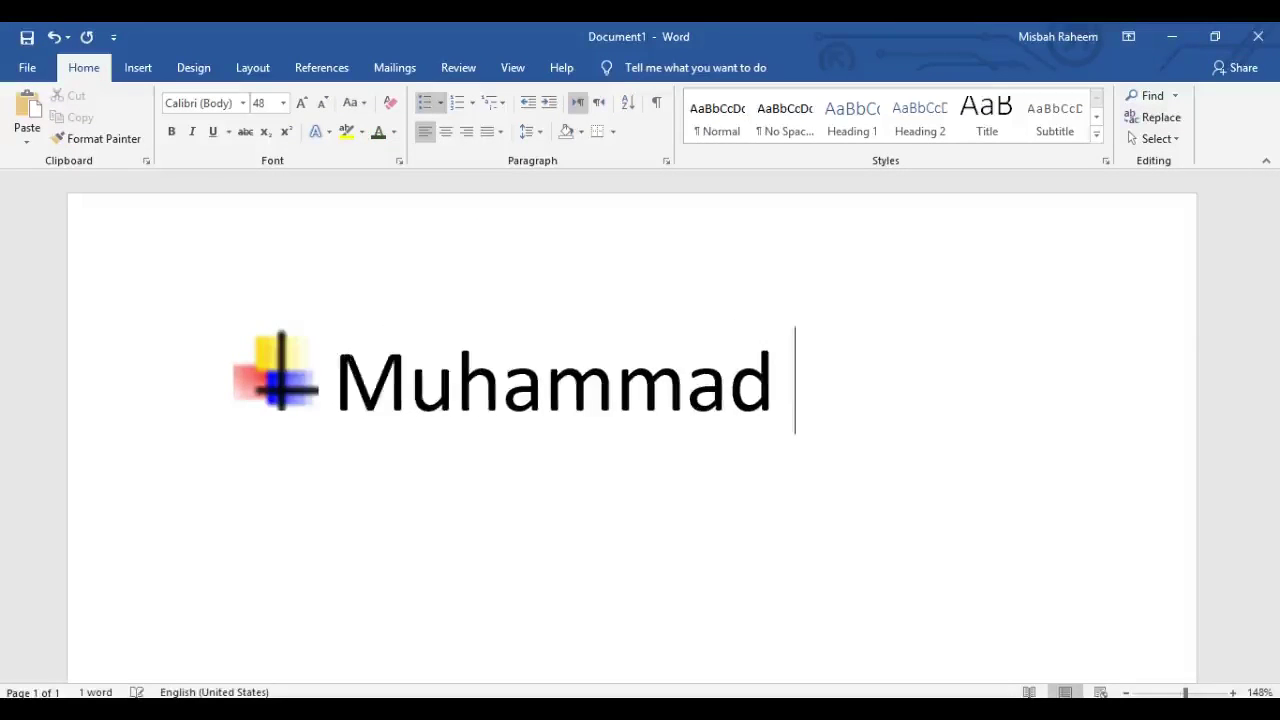
{"action": "key", "text": "Return"}
{"action": "type", "text": "ahmad"}
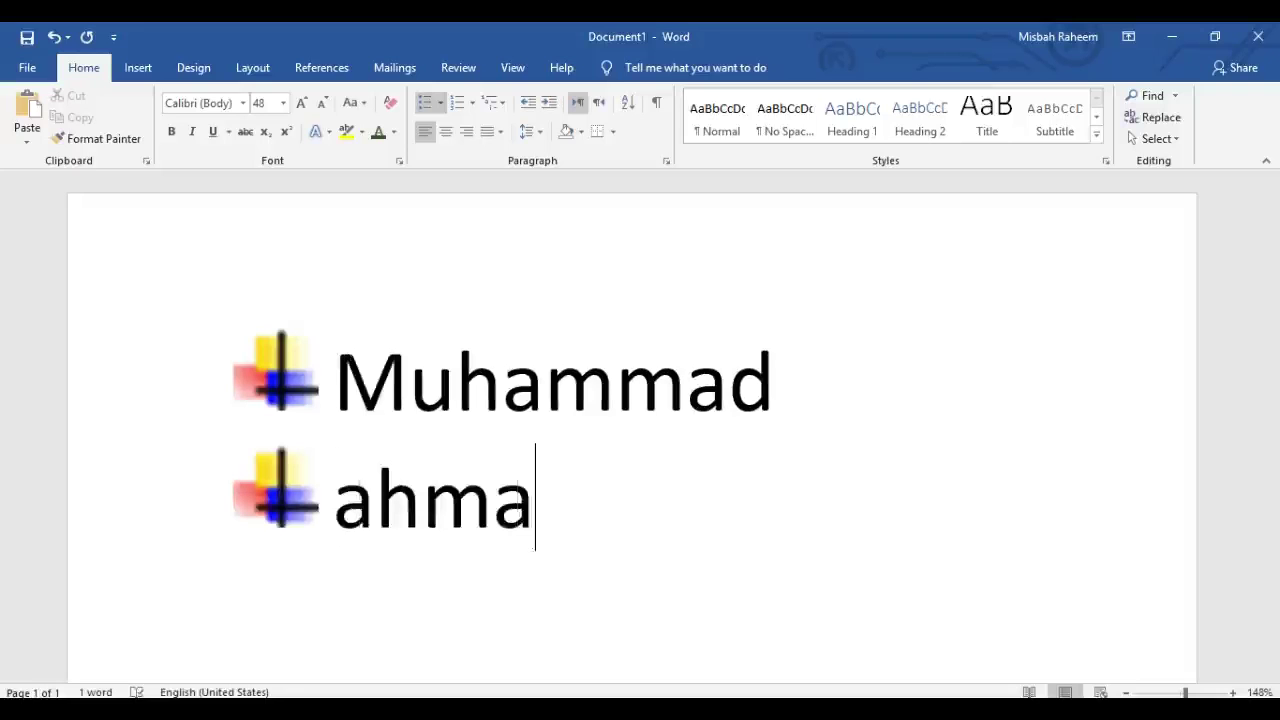
{"action": "key", "text": "Return"}
{"action": "type", "text": "khalid"}
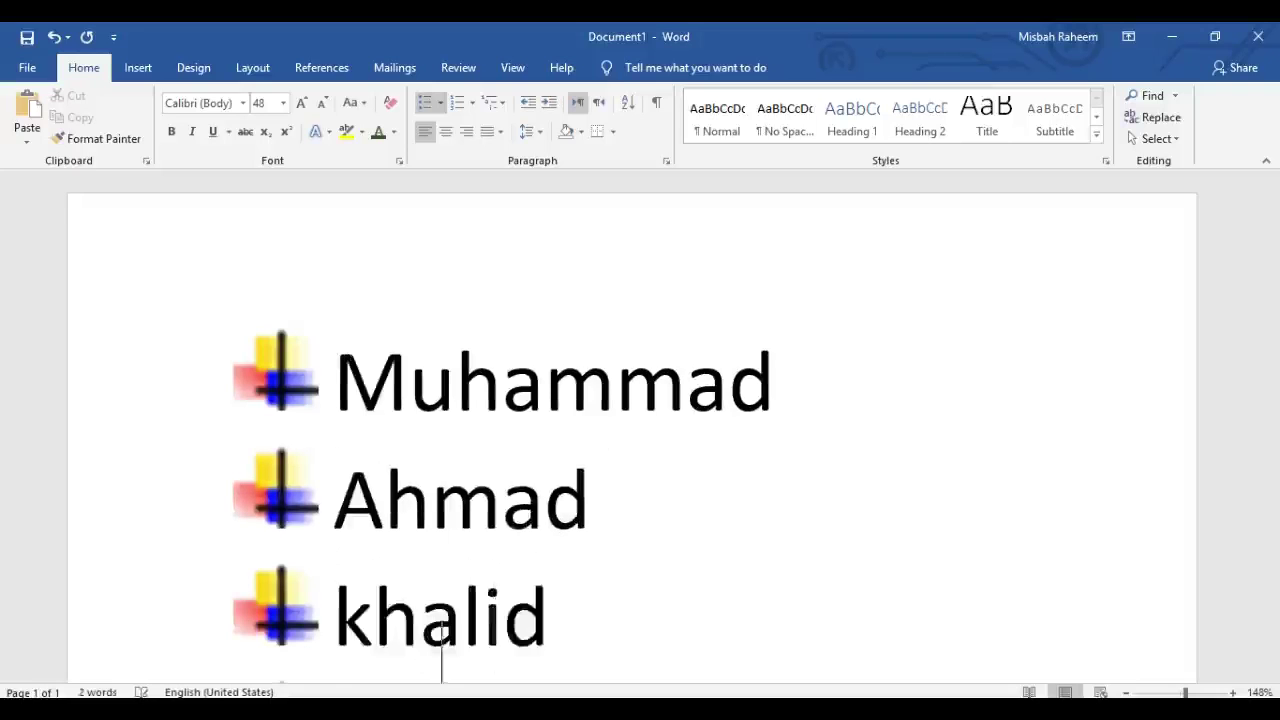
{"action": "key", "text": "Return"}
{"action": "type", "text": "bilal"}
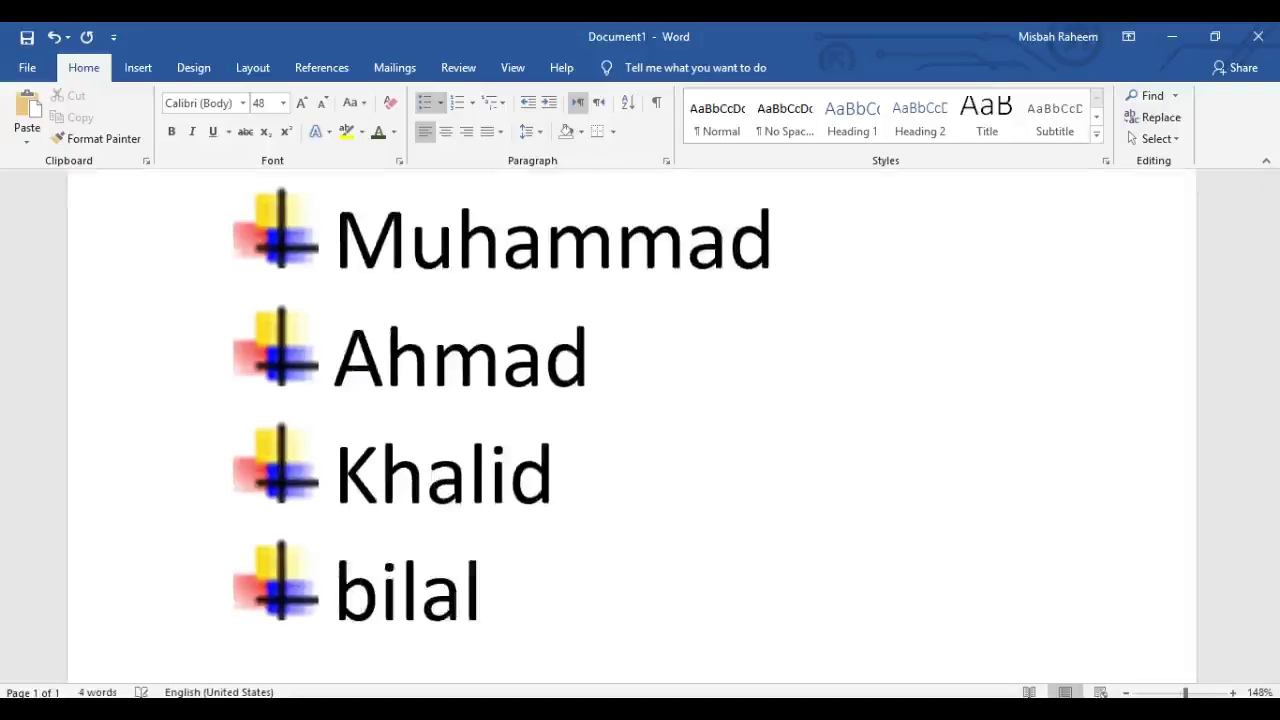
{"action": "key", "text": "Return"}
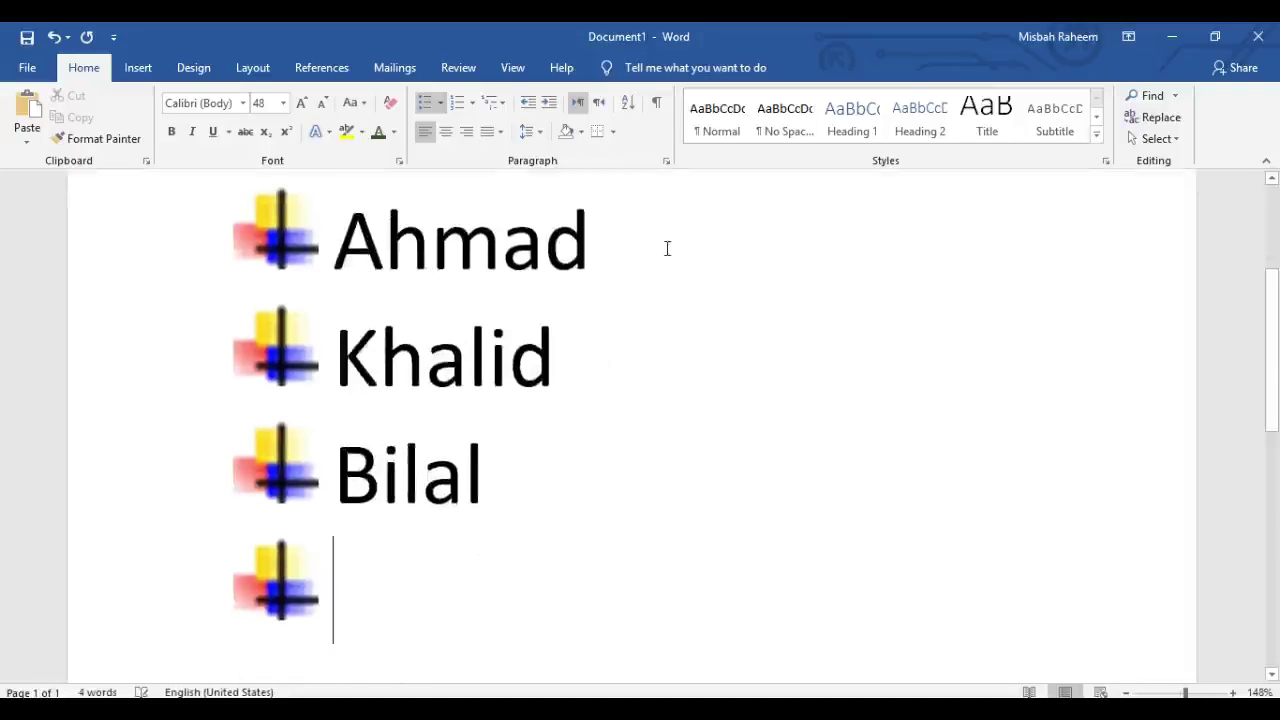
- Sort the four bulleted names by paragraphs as text in ascending order
{"action": "scroll", "coordinate": [671, 258], "scroll_direction": "up", "scroll_amount": 1}
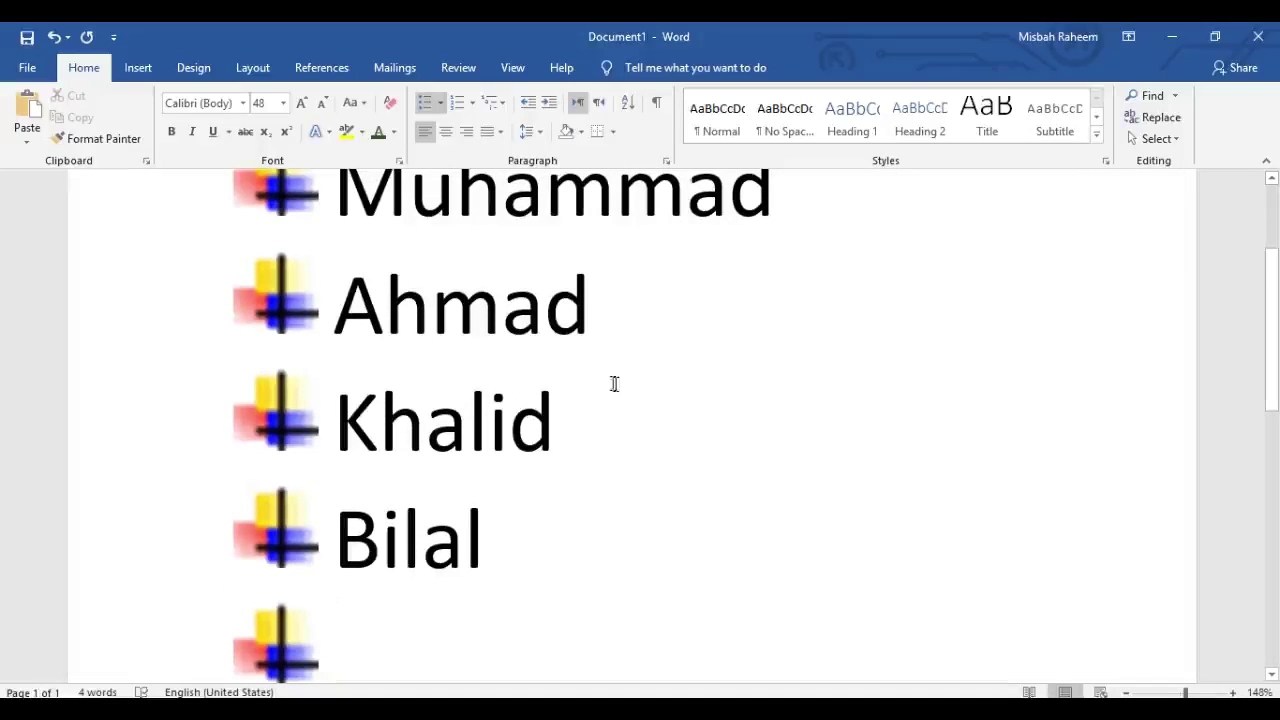
{"action": "left_click", "coordinate": [521, 545]}
{"action": "left_click_drag", "start_coordinate": [500, 546], "coordinate": [337, 172]}
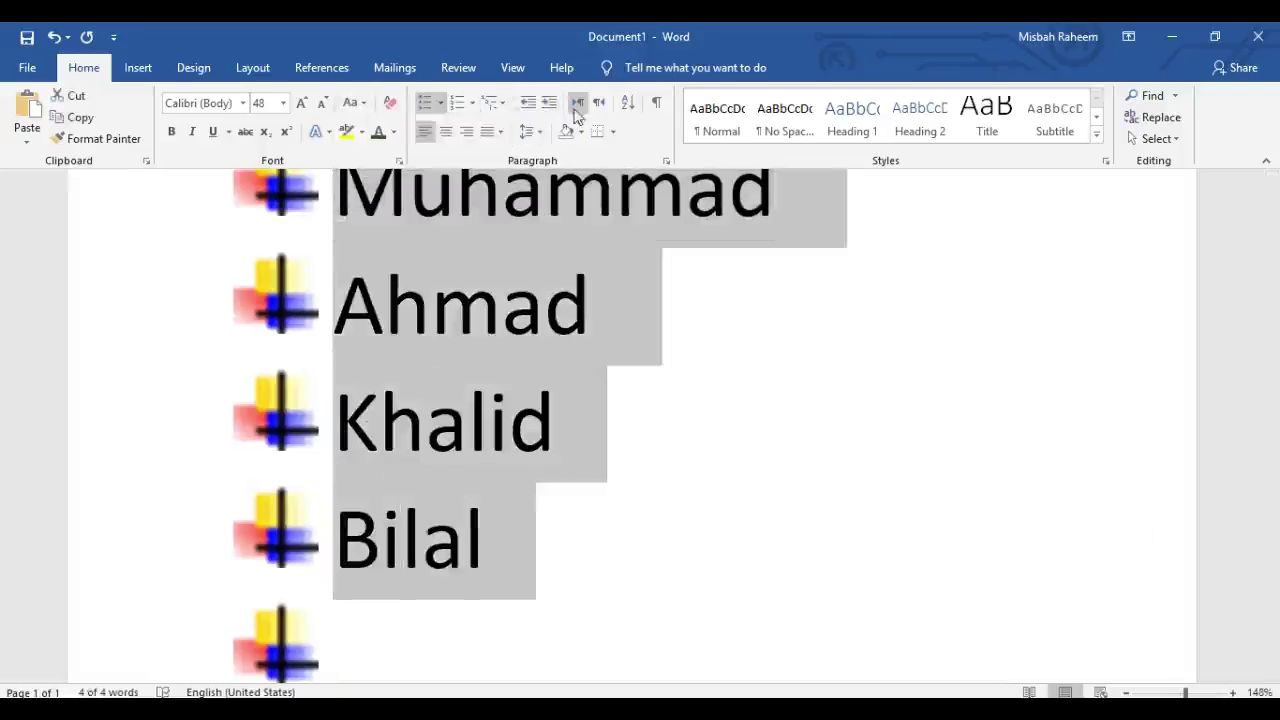
{"action": "left_click", "coordinate": [627, 103]}
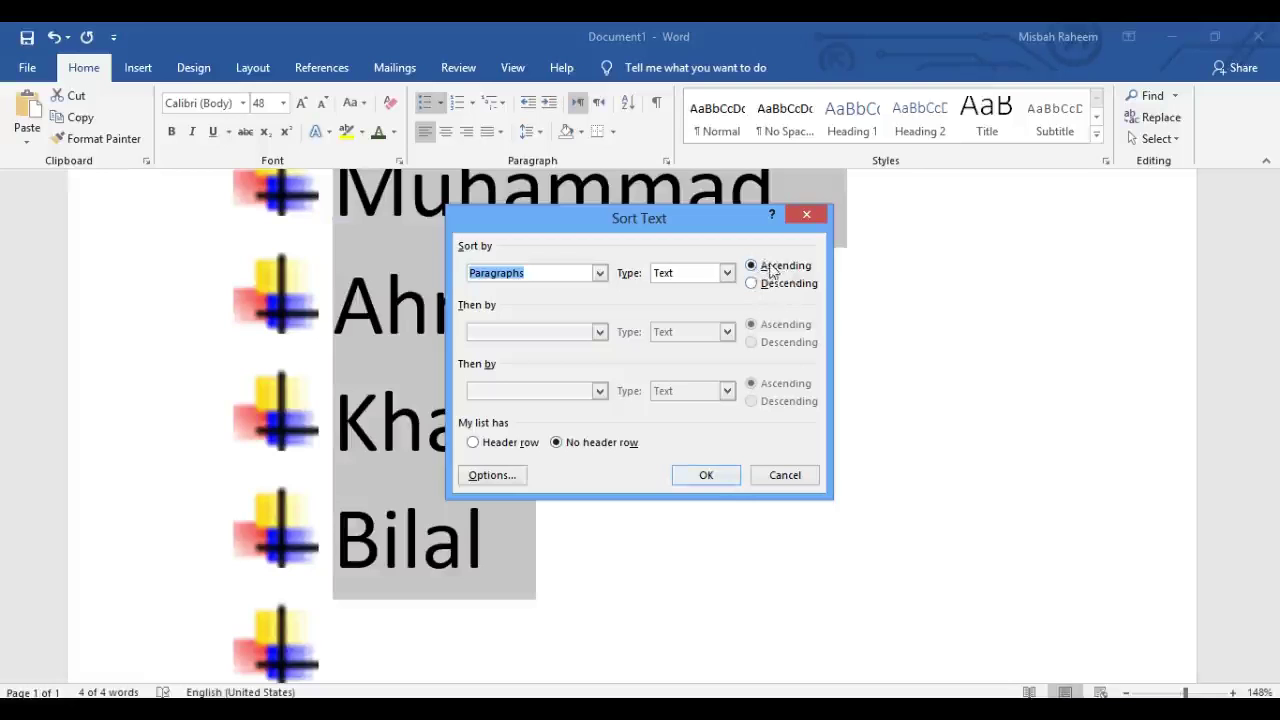
{"action": "left_click", "coordinate": [692, 476]}
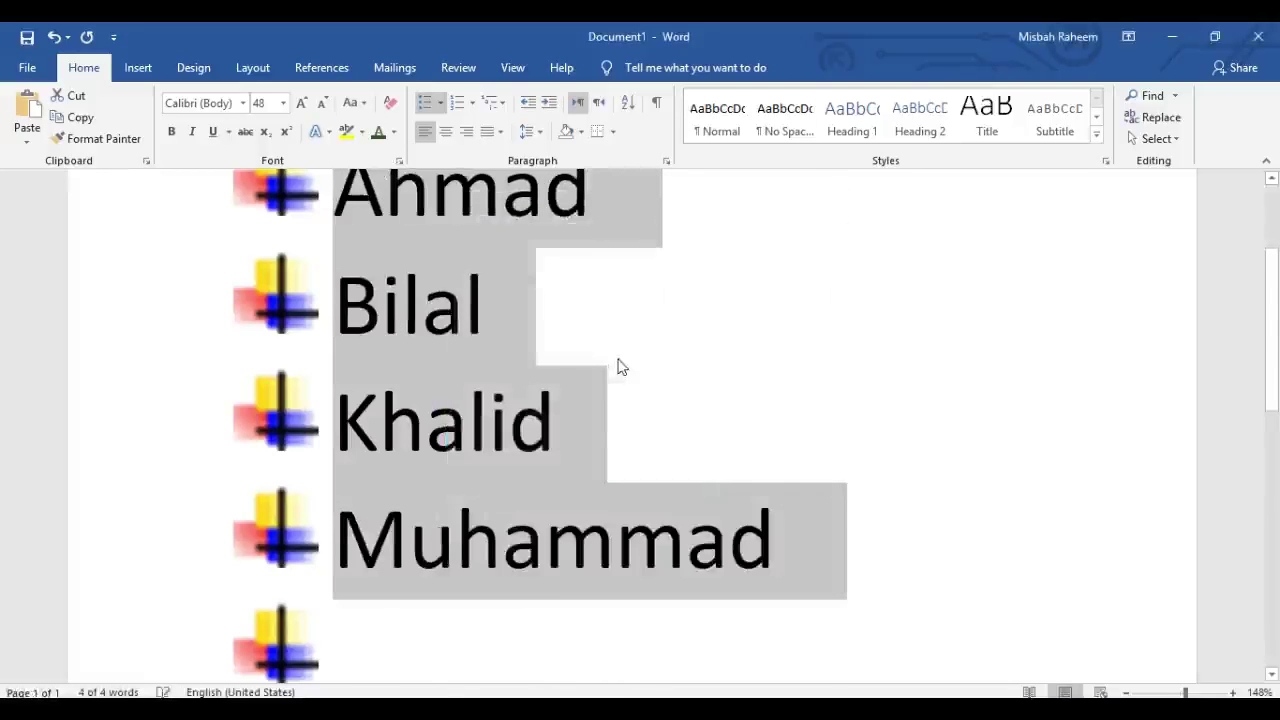
{"action": "scroll", "coordinate": [620, 366], "scroll_direction": "up", "scroll_amount": 1}
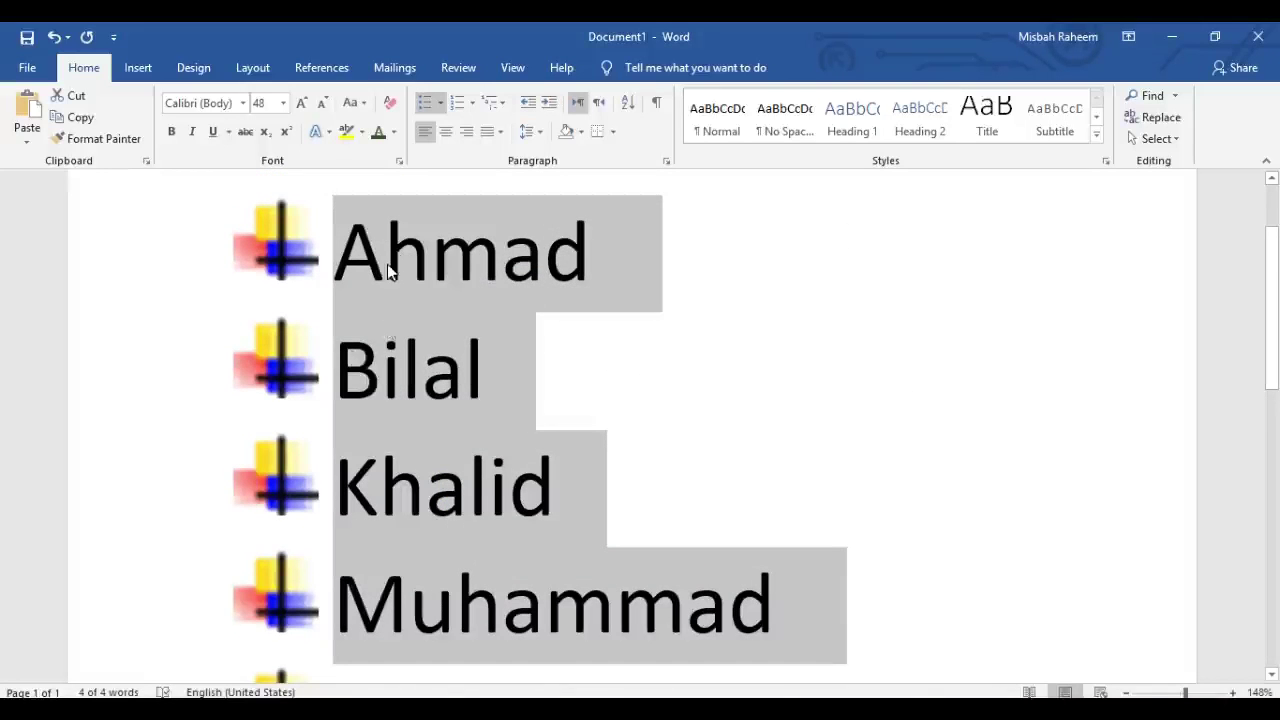